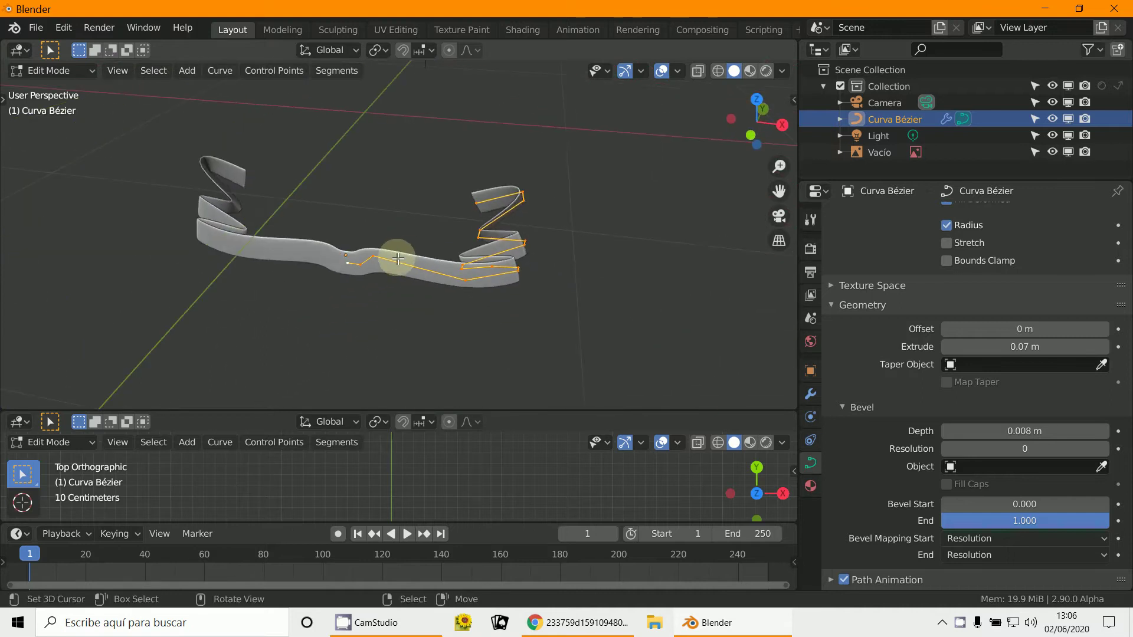
Step: Switch the existing ribbon curve to Object Mode and delete it, keeping the reference image
key(KP_1)
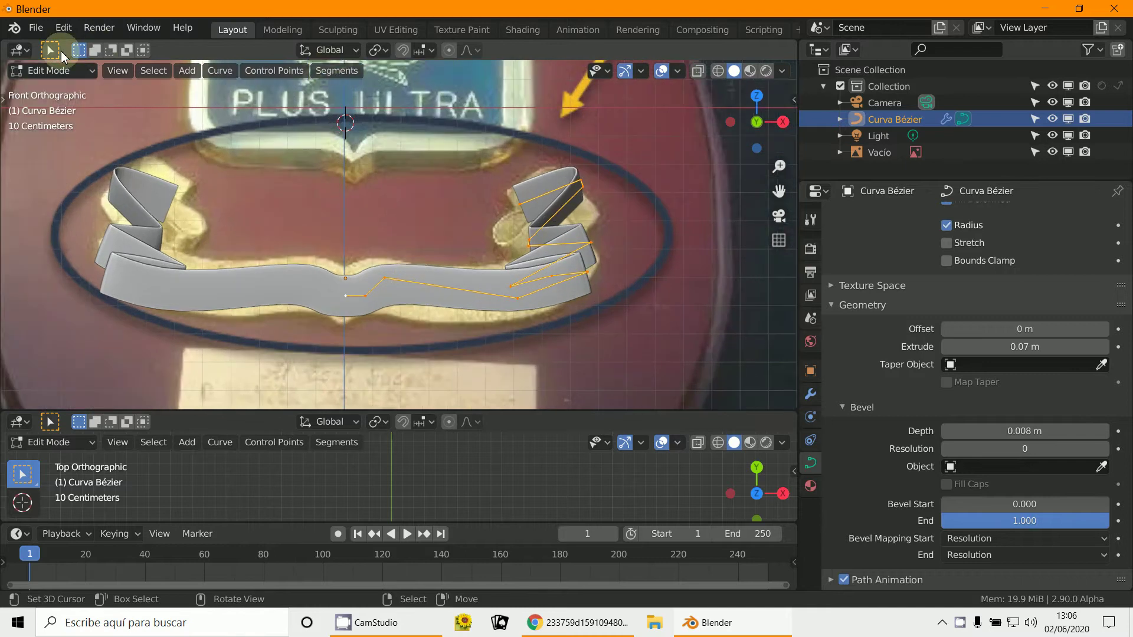
click(70, 71)
click(66, 93)
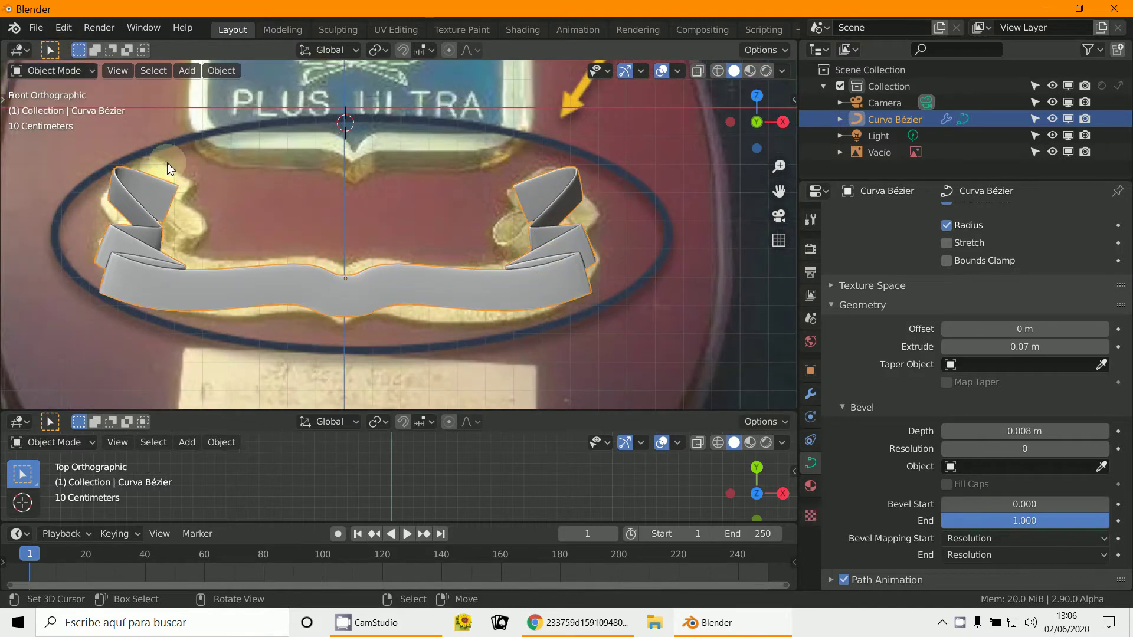
click(377, 292)
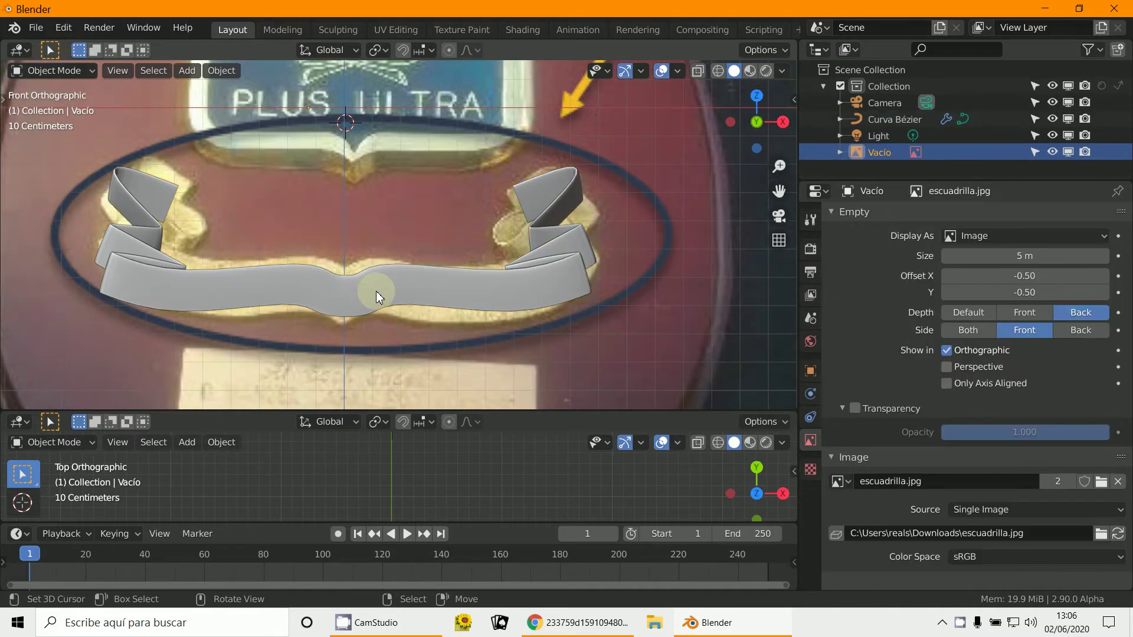
click(376, 291)
key(x)
click(375, 291)
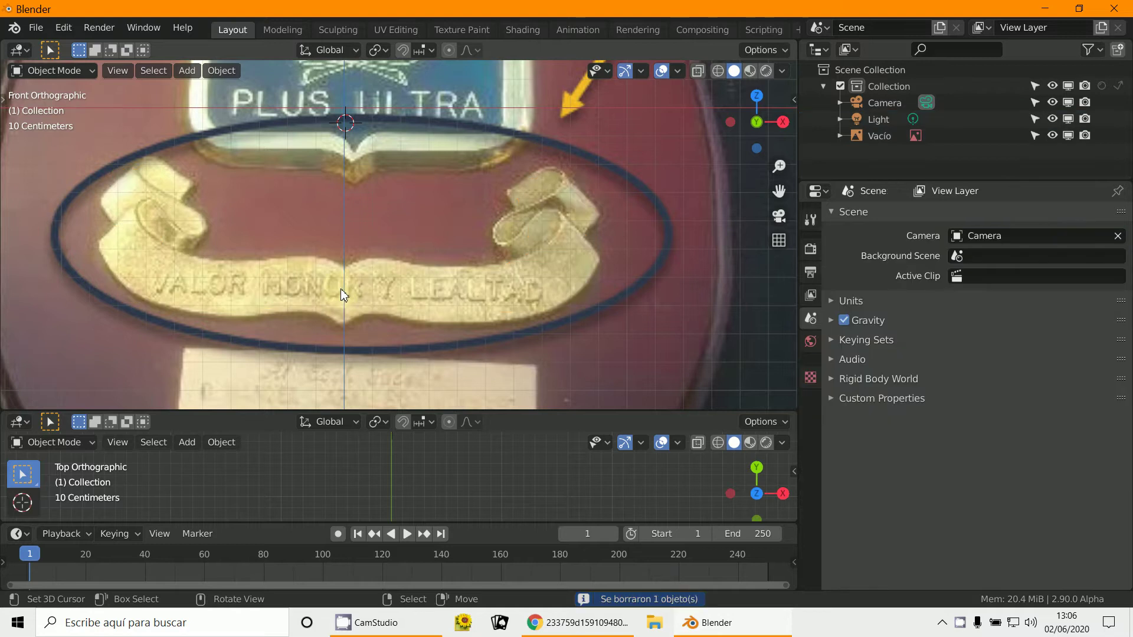
Step: Add a new Bezier curve to the scene over the reference image
key(Home)
scroll(384, 302, up, 5)
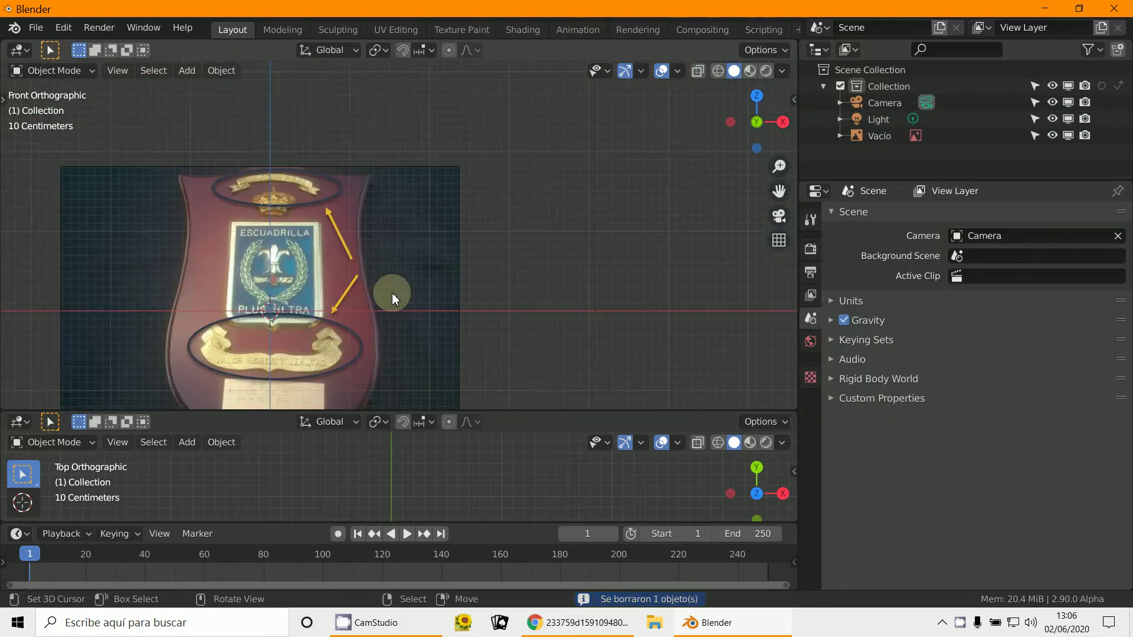
scroll(501, 185, up, 4)
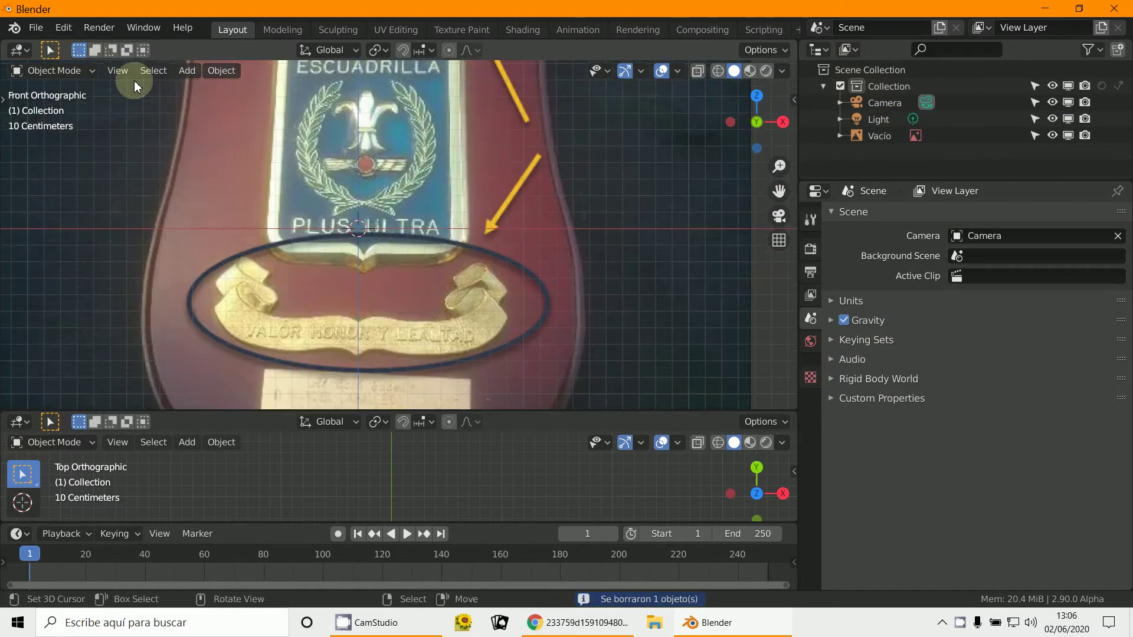
click(188, 71)
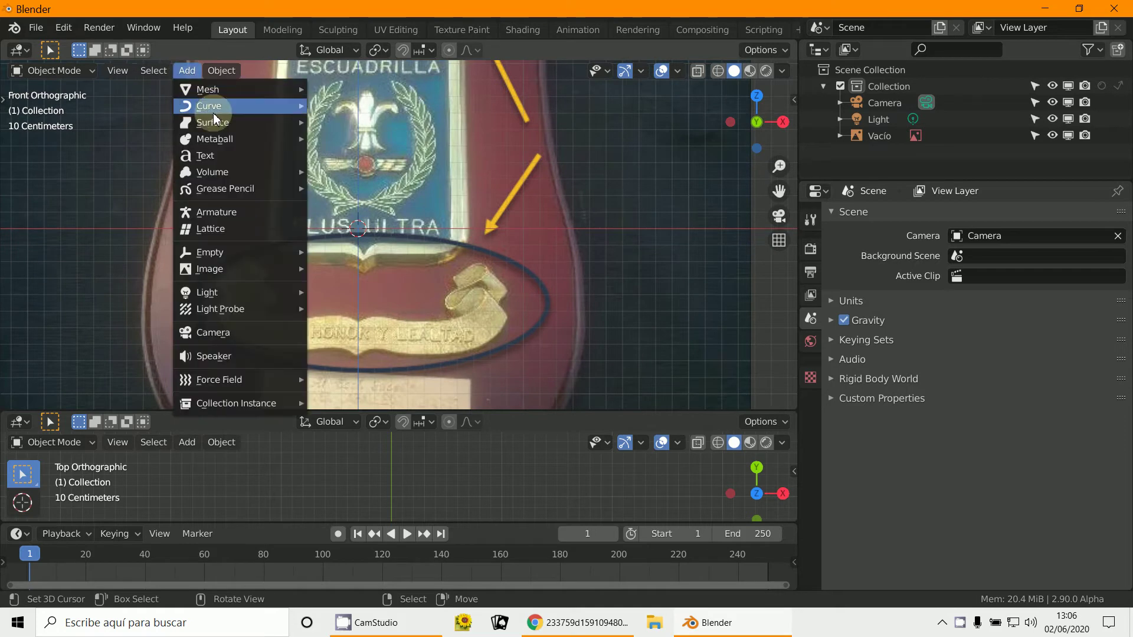
mouse_move(221, 107)
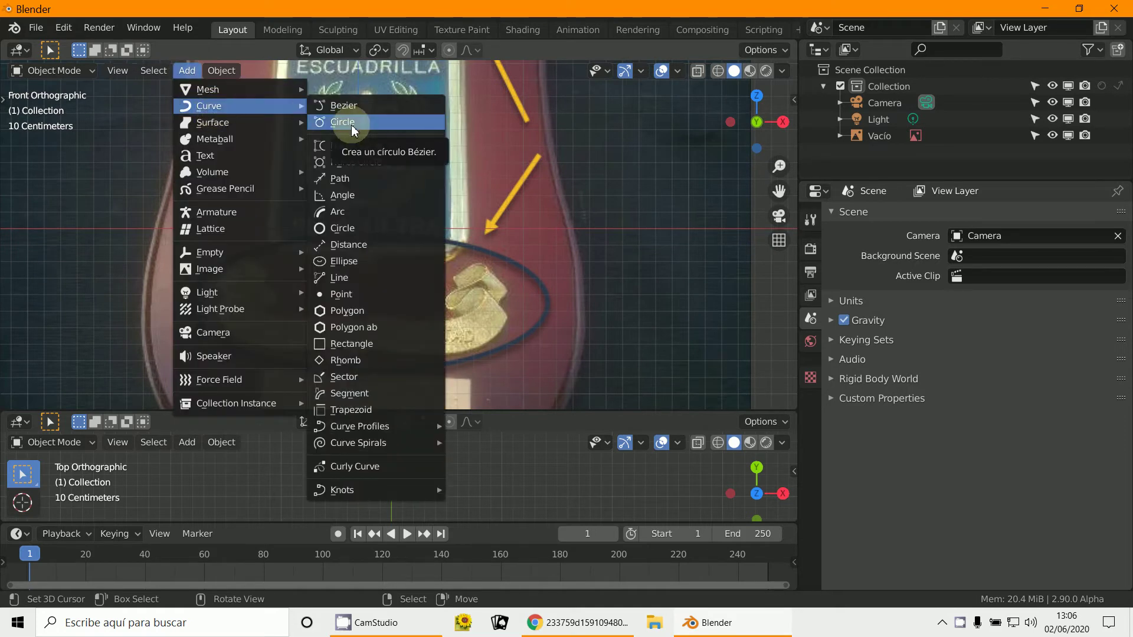
click(364, 108)
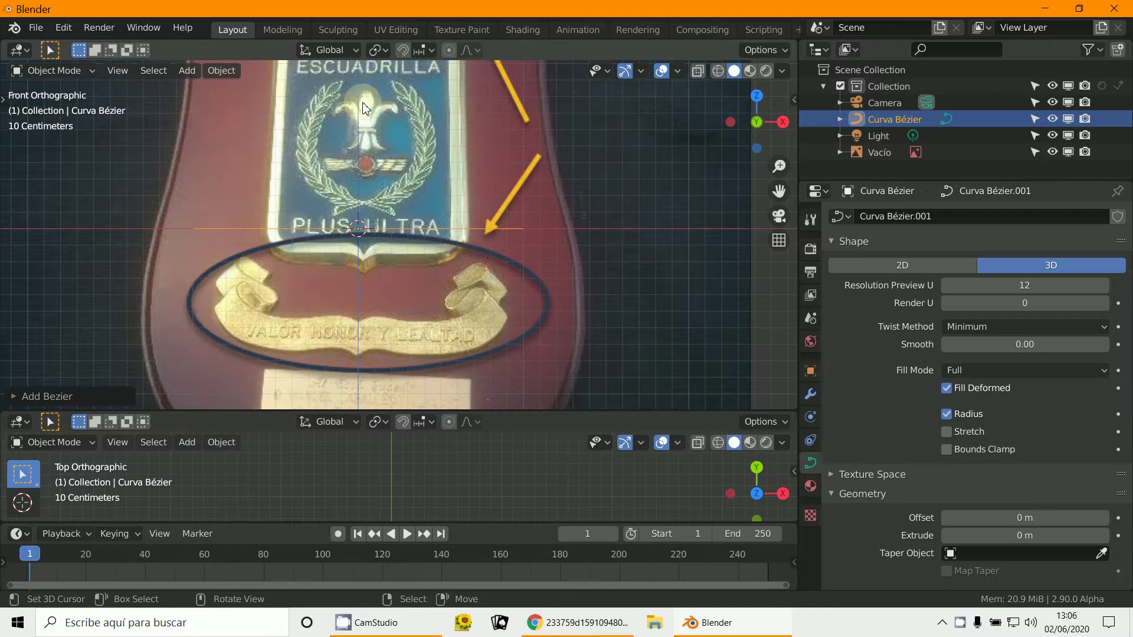
Step: Rotate the new curve in the right side view so it stands upright, facing the front view
key(KP_3)
scroll(366, 101, up, 3)
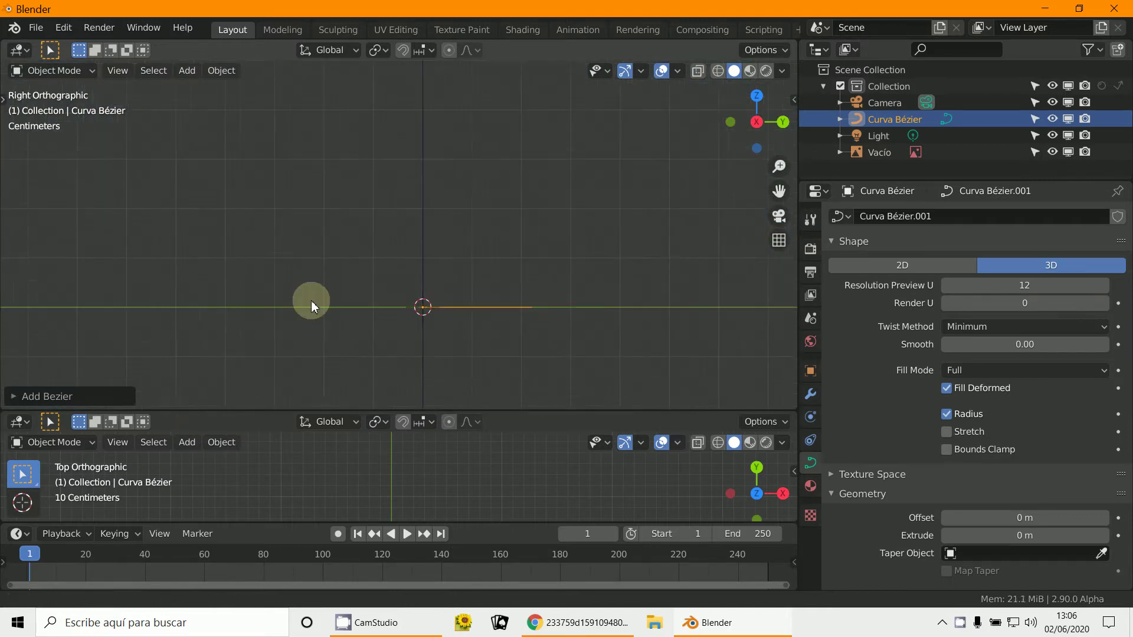
key(r)
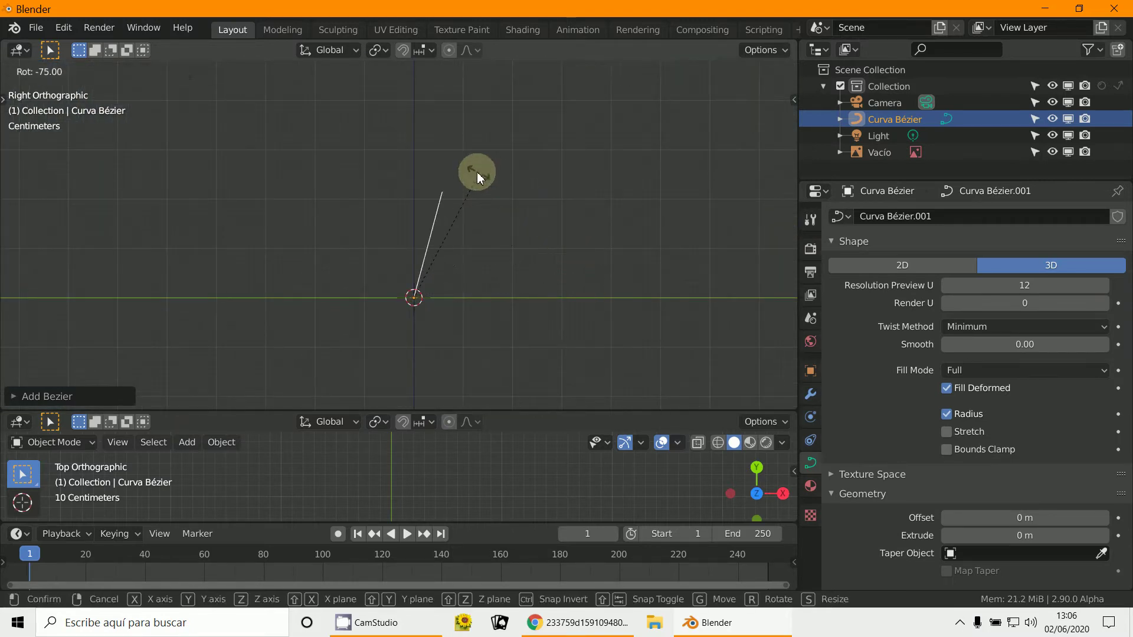
click(442, 160)
key(KP_1)
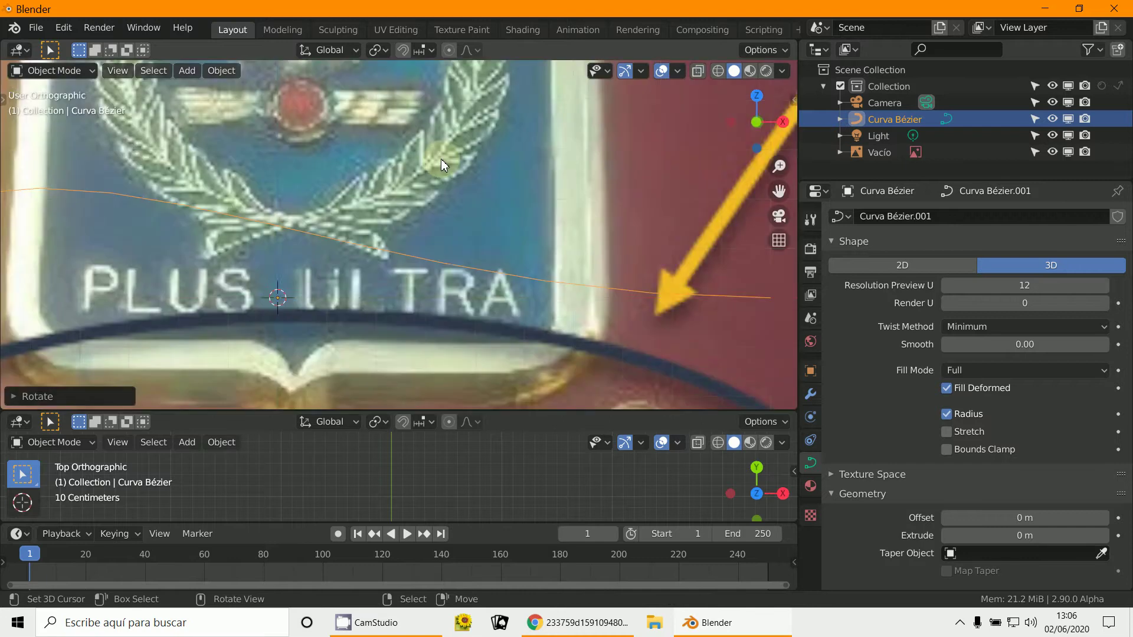
Step: Move the curve horizontally in the front view so its starting end sits on the vertical centre axis
shift+middle_drag(441, 158, 483, 222)
key(g)
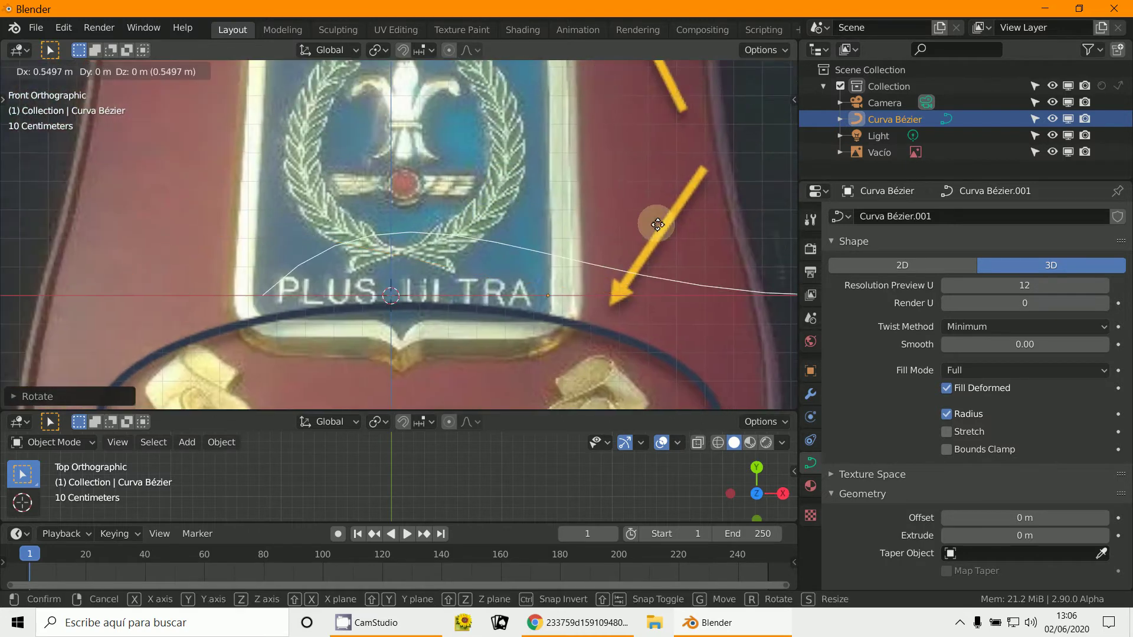
click(759, 229)
ctrl+scroll(677, 253, down, 4)
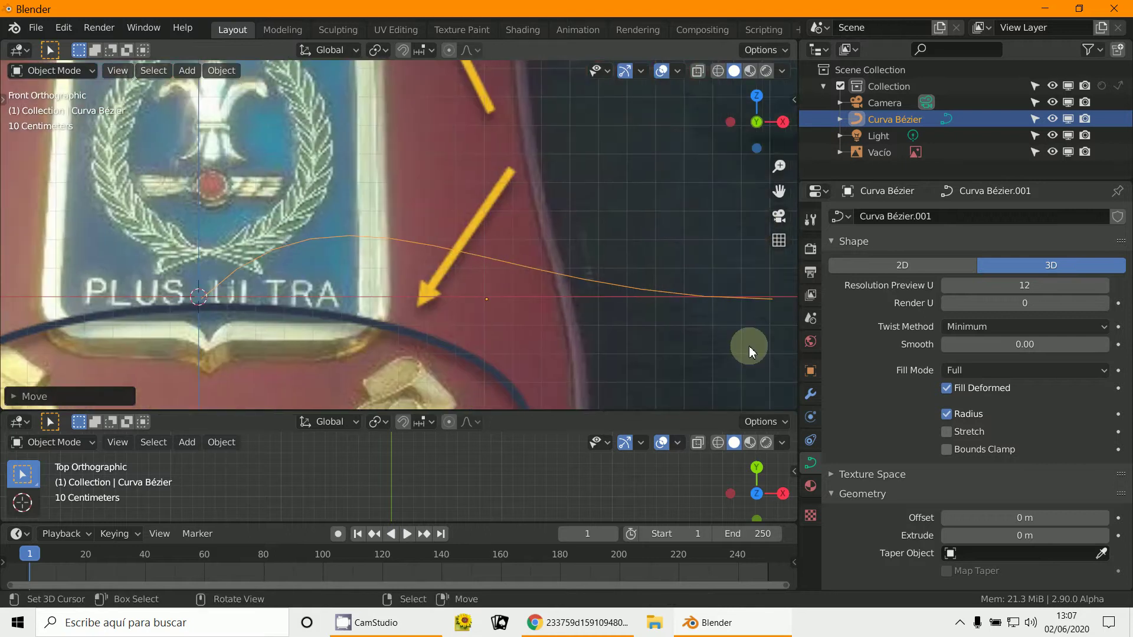
Step: Enter Edit Mode on the curve and set its spline type to Poly
click(54, 71)
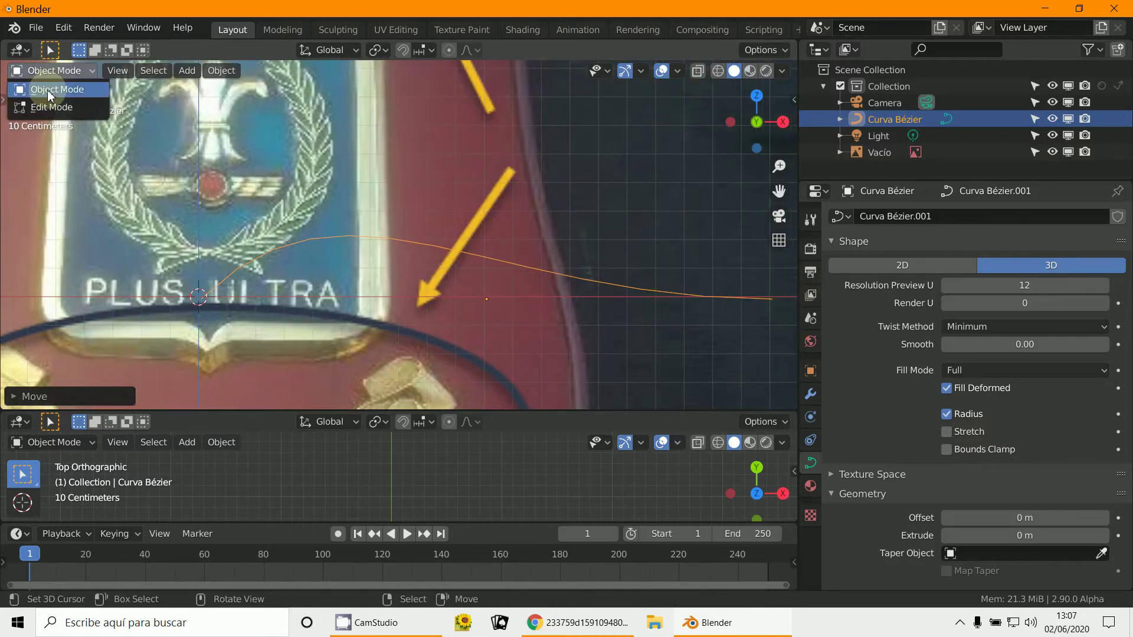
click(52, 107)
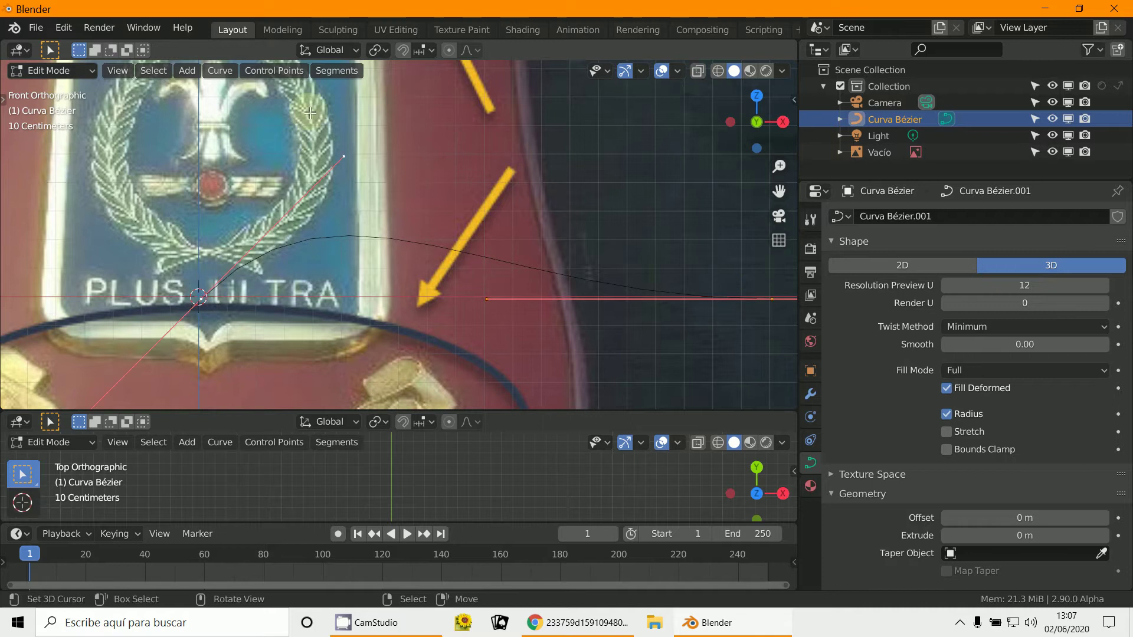
click(225, 70)
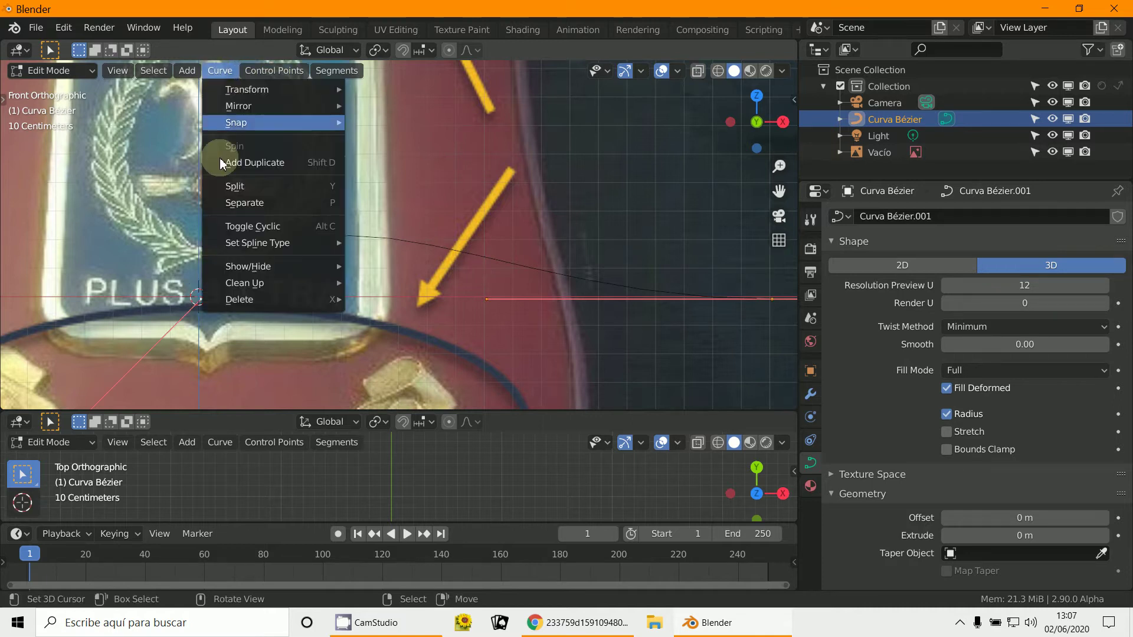
mouse_move(241, 250)
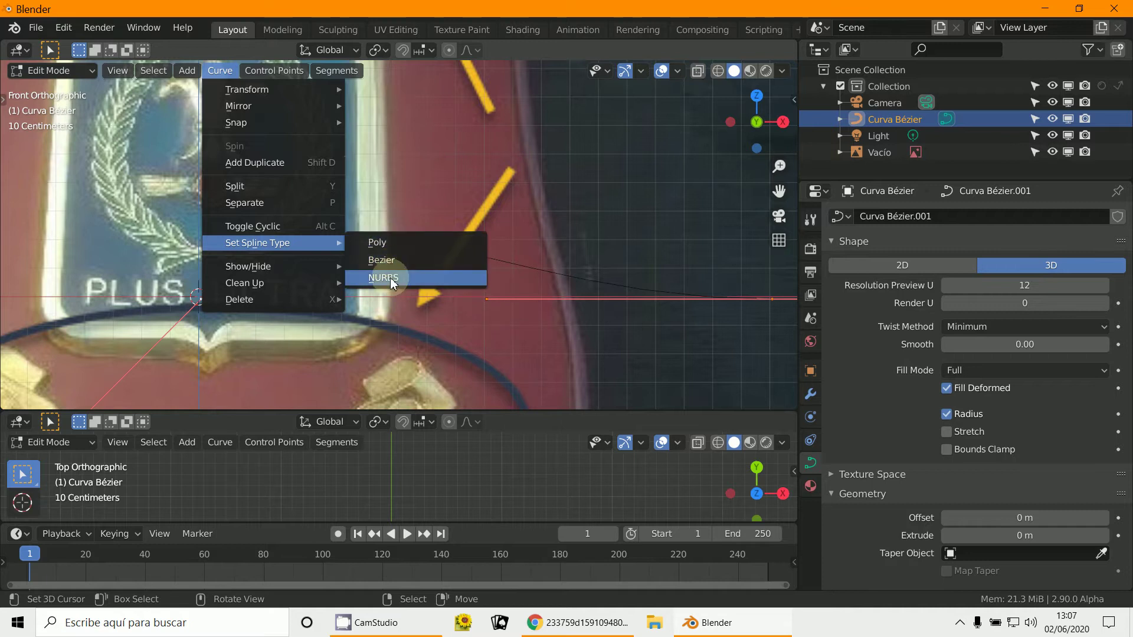
click(385, 243)
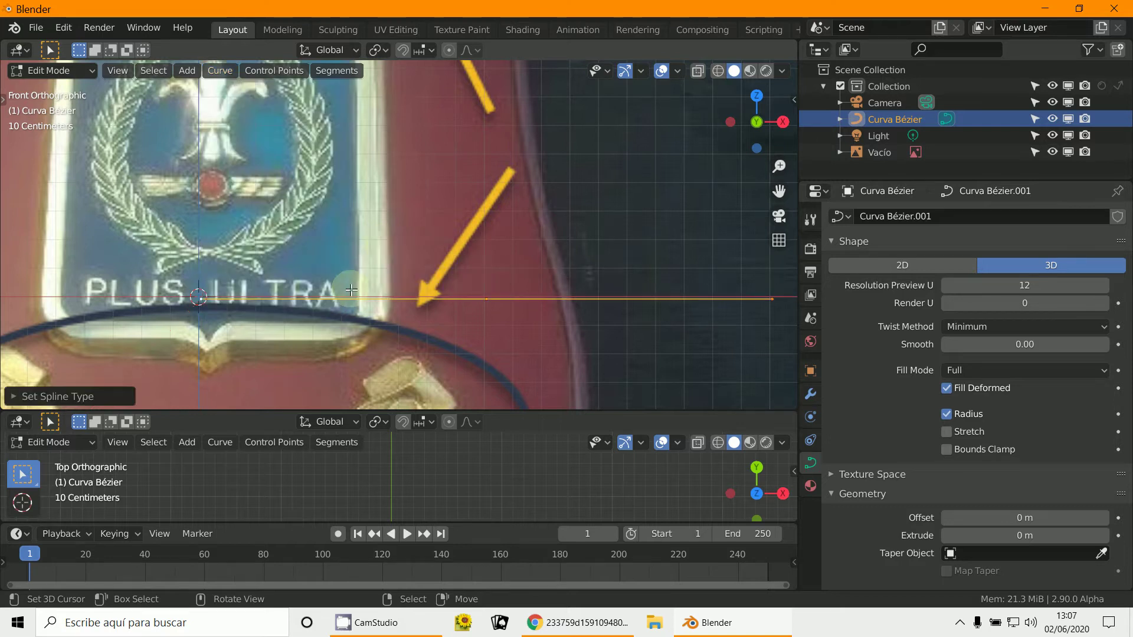
Step: Move all the curve's points down along Z by about 0.6 m onto the lettered banner in the reference image
key(KP_7)
scroll(374, 273, down, 4)
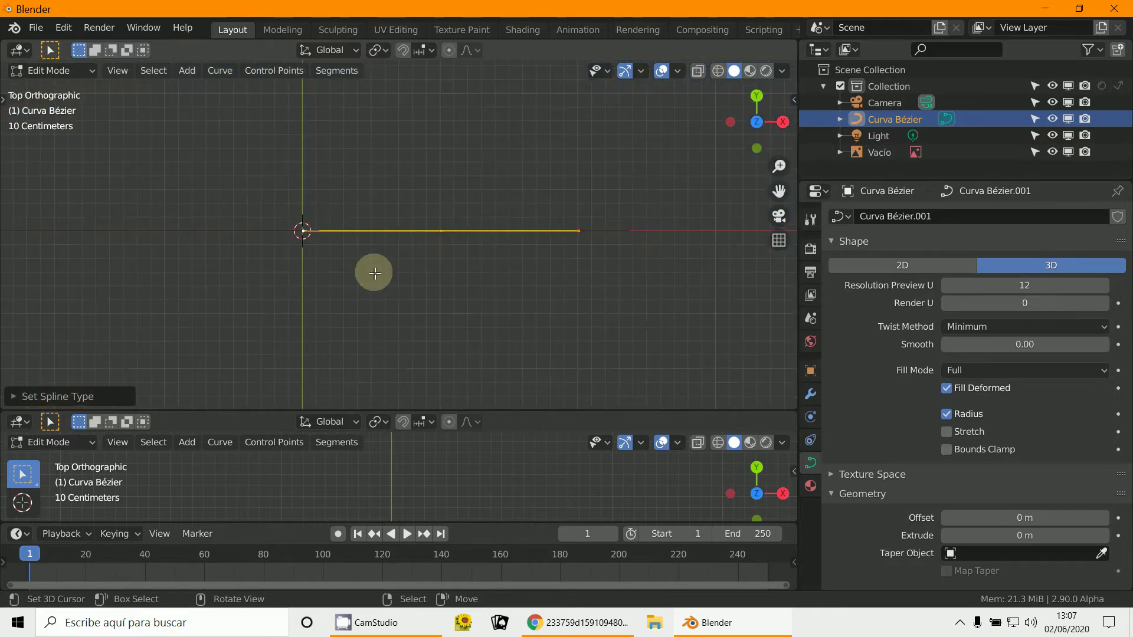
shift+middle_drag(554, 260, 455, 141)
key(KP_1)
scroll(562, 317, up, 1)
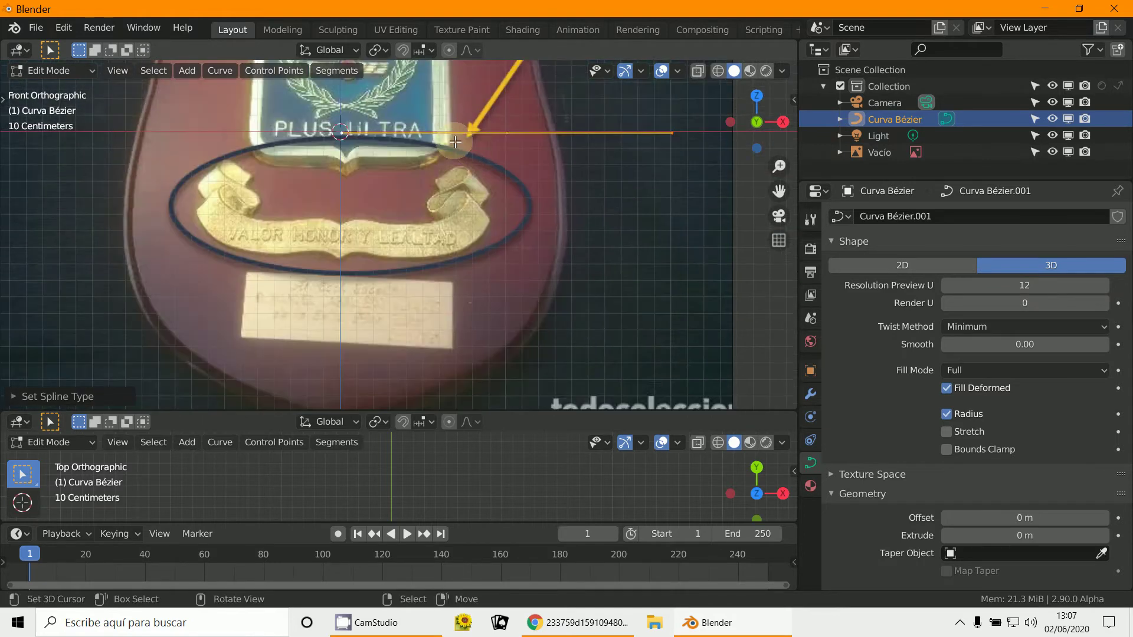
key(g)
key(z)
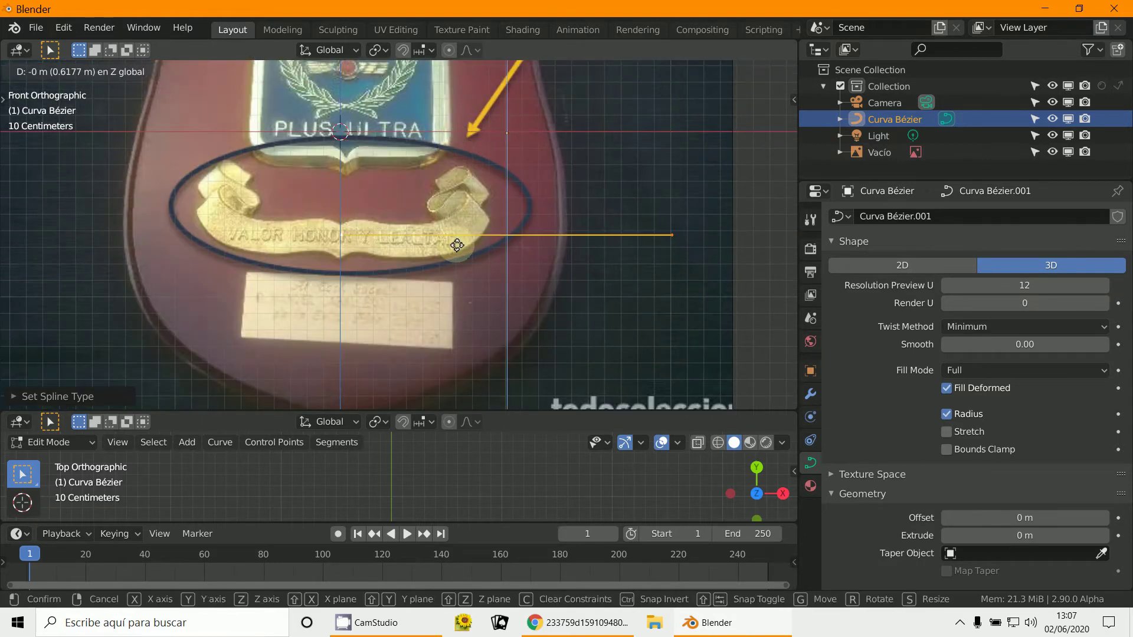
click(457, 249)
Step: Bring the polyline's far end point in beside the banner's centre and add points along the lettering up to the right-hand fold
scroll(458, 249, up, 2)
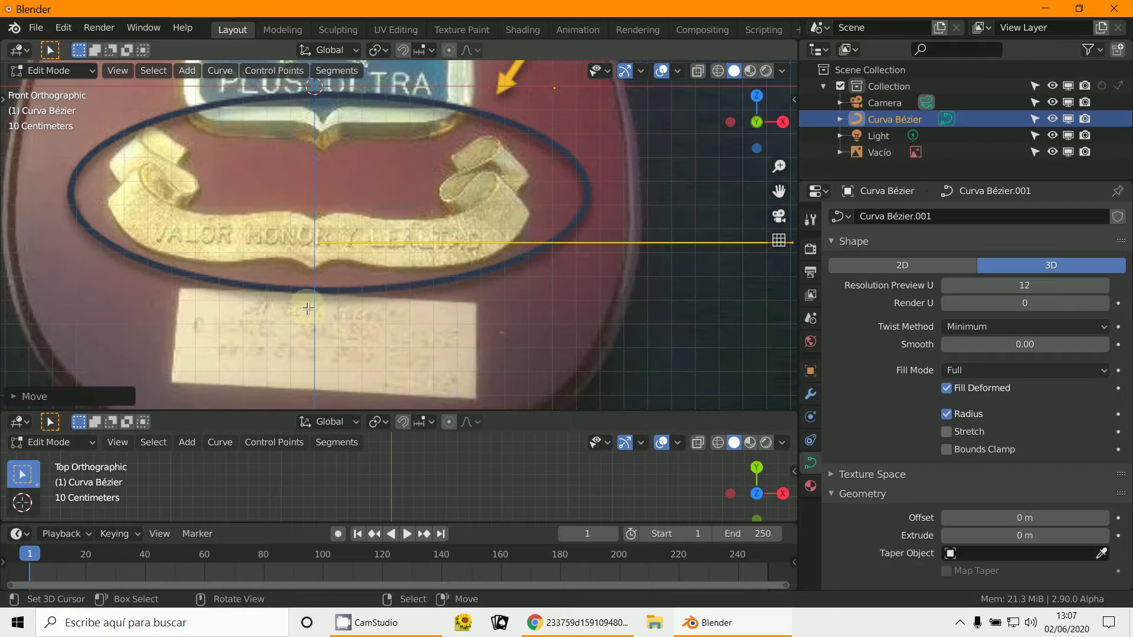
scroll(342, 289, down, 1)
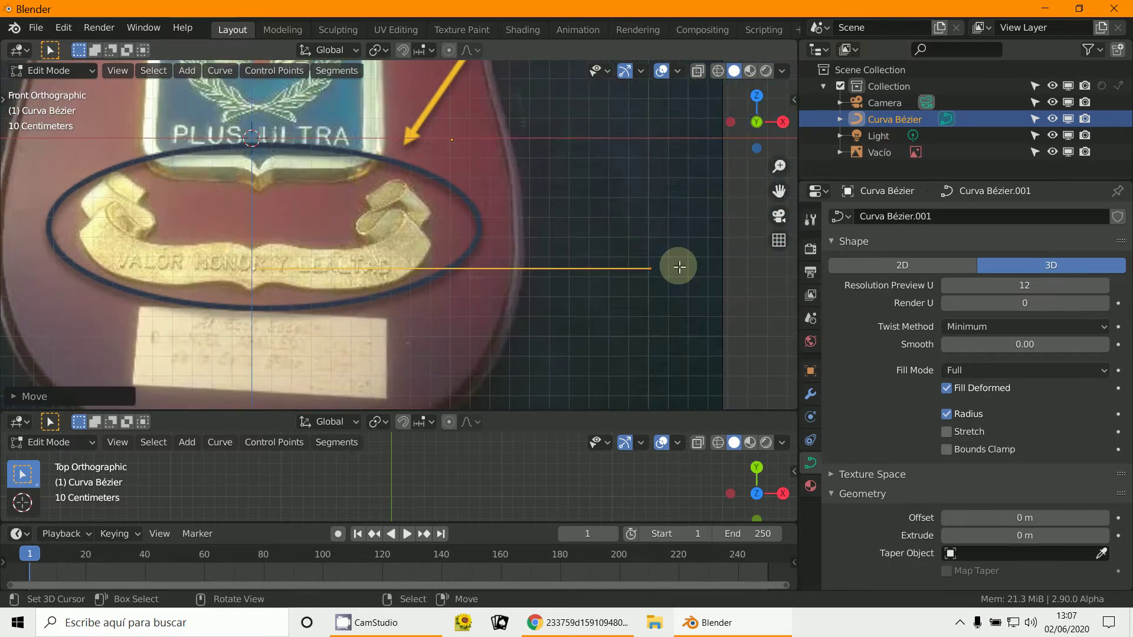
click(657, 255)
key(g)
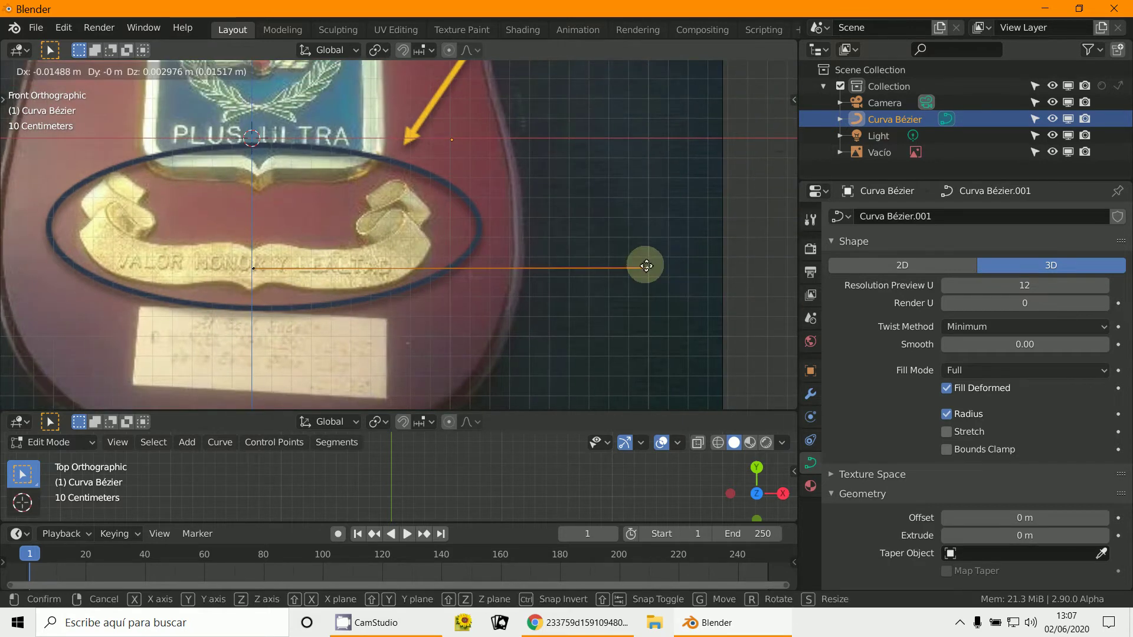
click(334, 270)
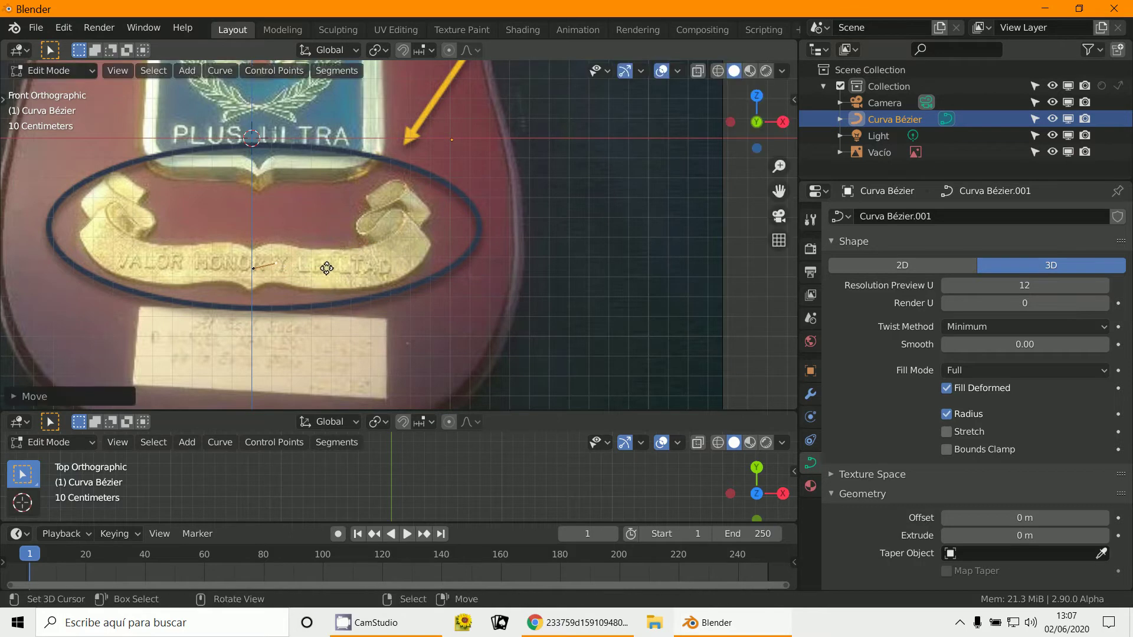
scroll(327, 262, up, 4)
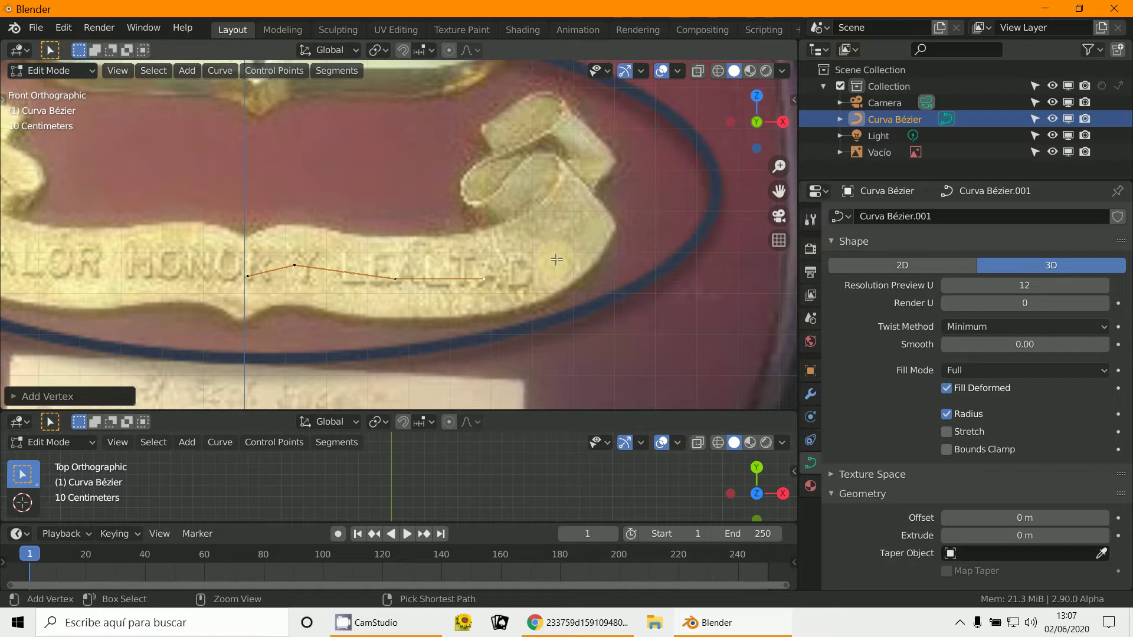
ctrl+click(598, 211)
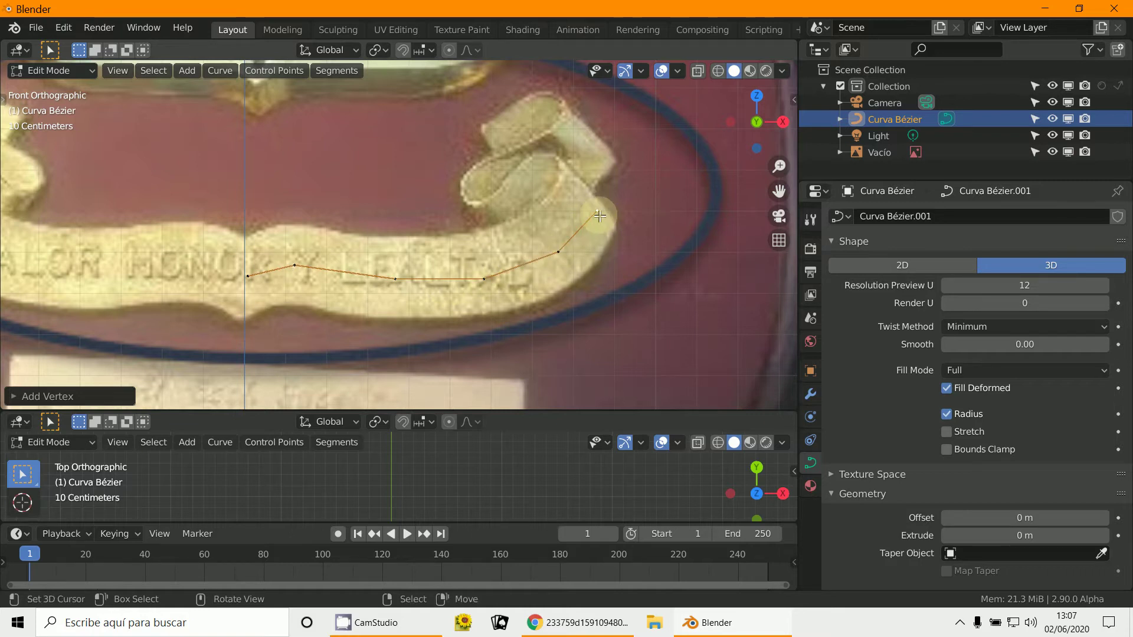
Step: Extrude the polyline's last point about 0.03 m backward along Y in the top view to start the ribbon's fold
key(KP_7)
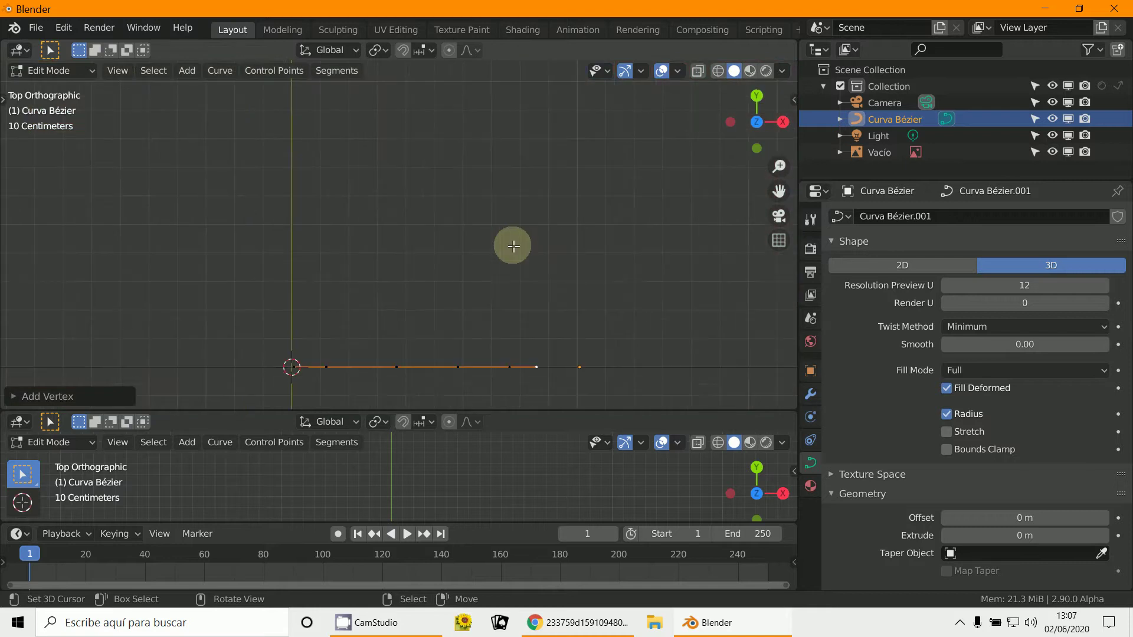
shift+middle_drag(494, 226, 521, 278)
key(KP_7)
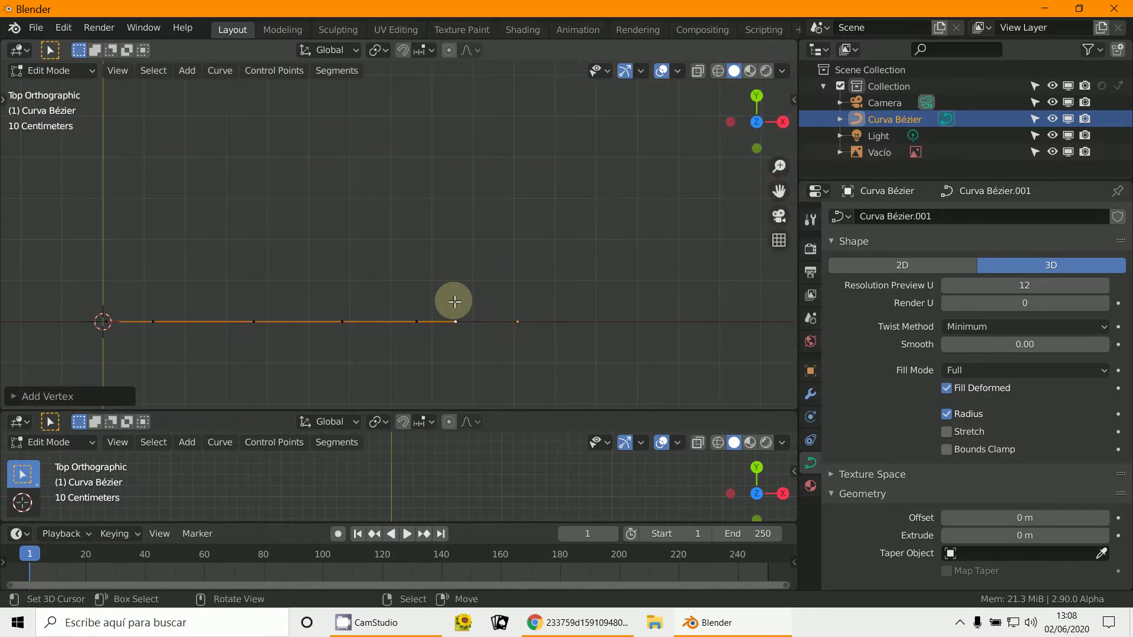
scroll(452, 300, up, 3)
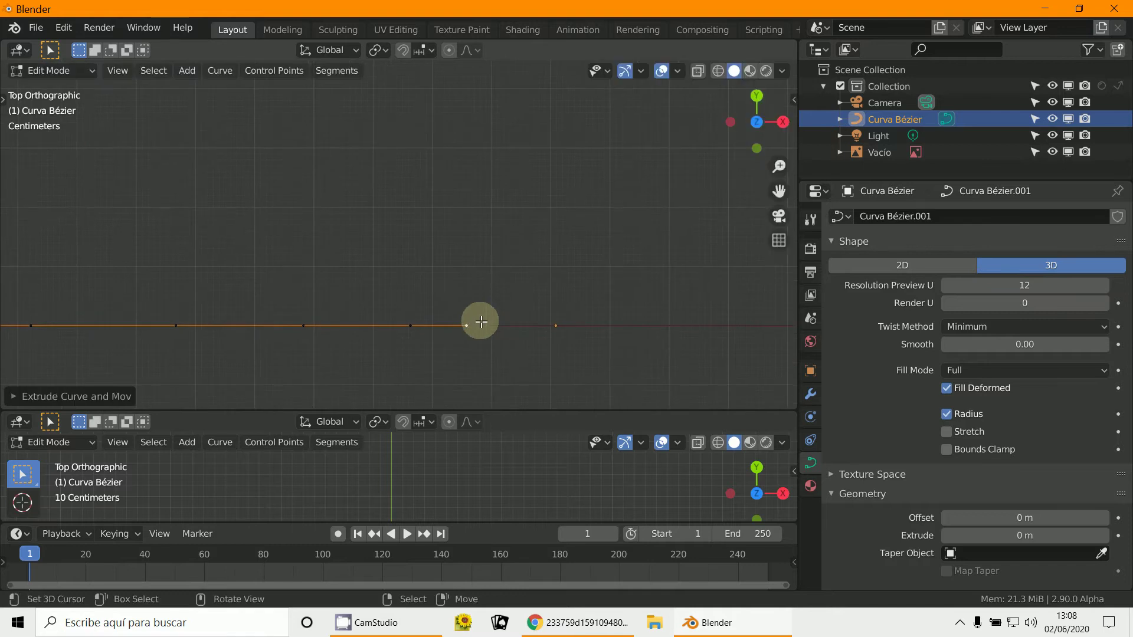
key(e)
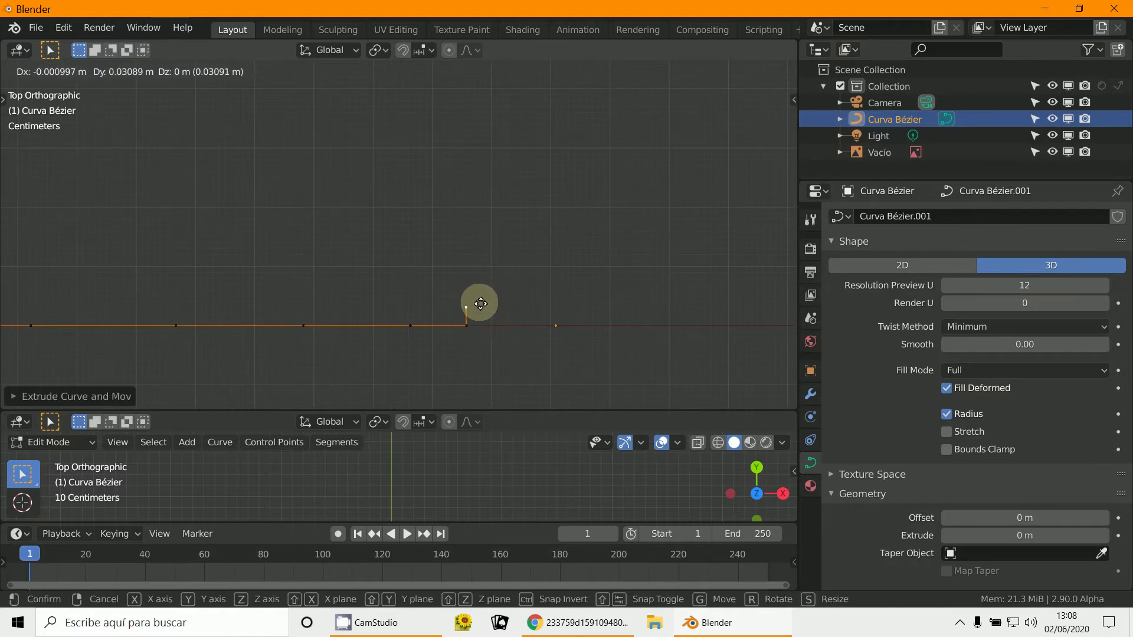
click(481, 303)
scroll(480, 307, up, 1)
shift+middle_drag(480, 307, 488, 342)
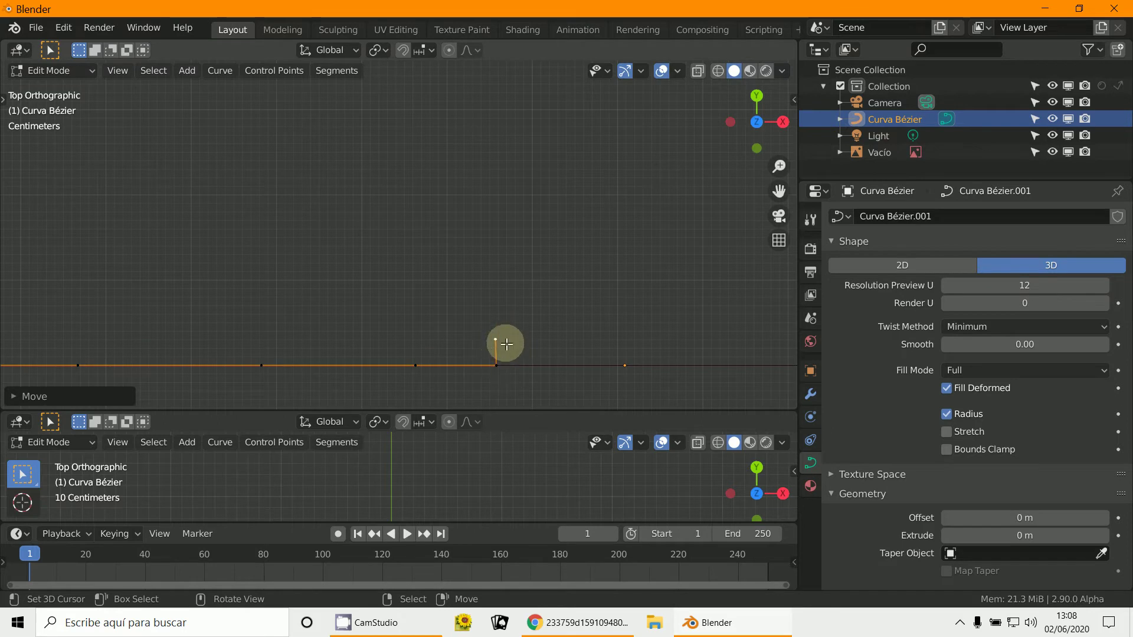
shift+middle_drag(511, 349, 543, 326)
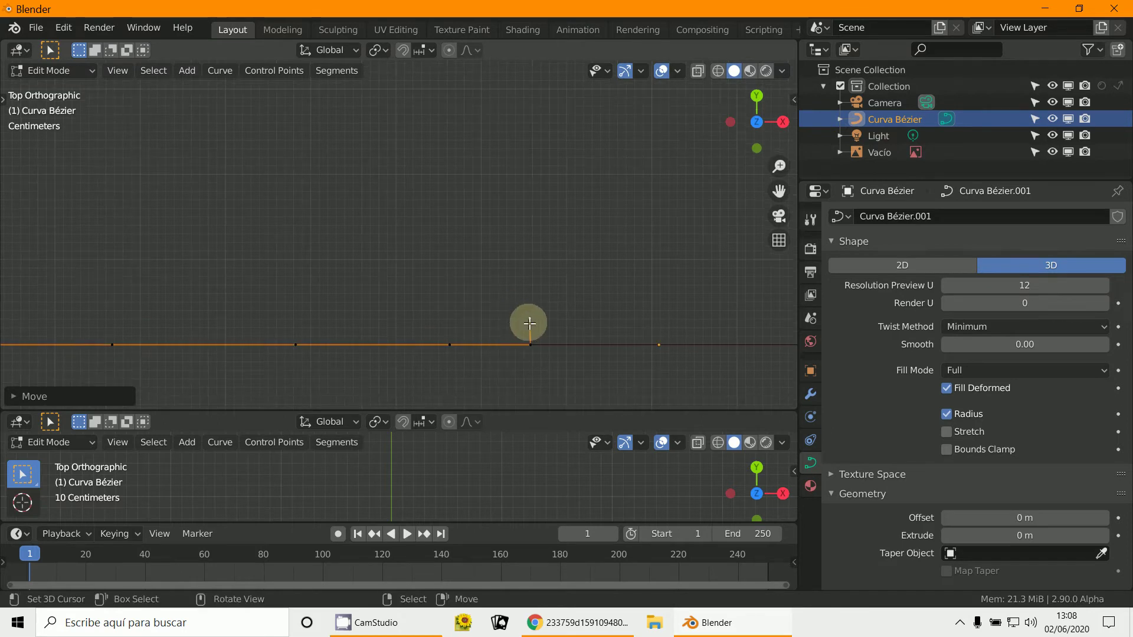
key(KP_1)
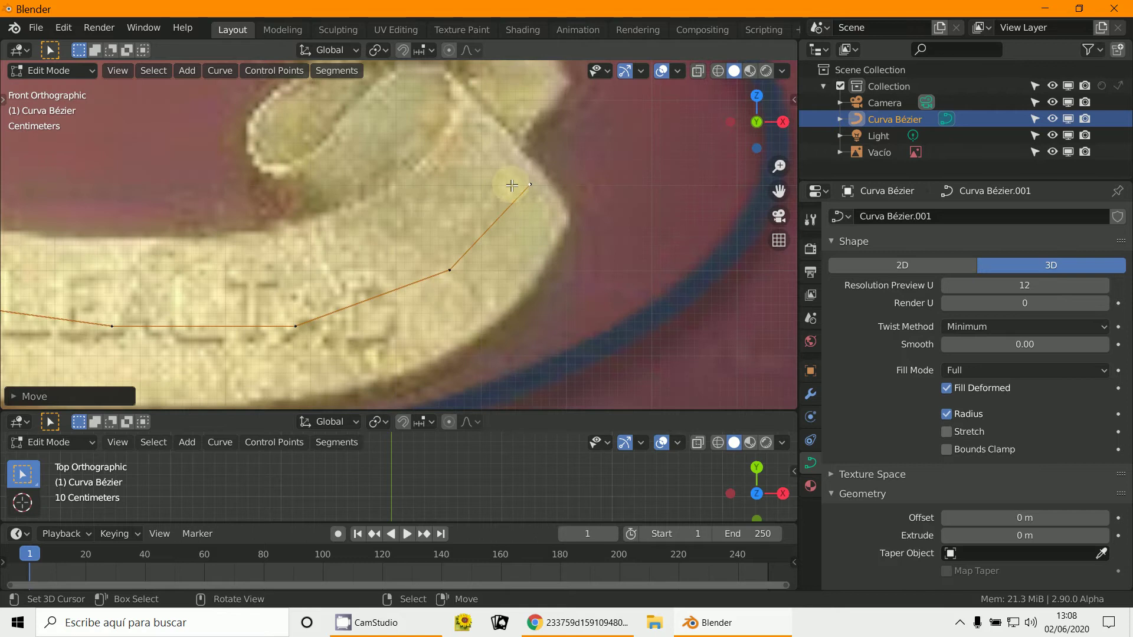
Step: Extrude the polyline's last point along X from the right-hand fold back towards the lettering, and lower it onto the banner
key(e)
key(x)
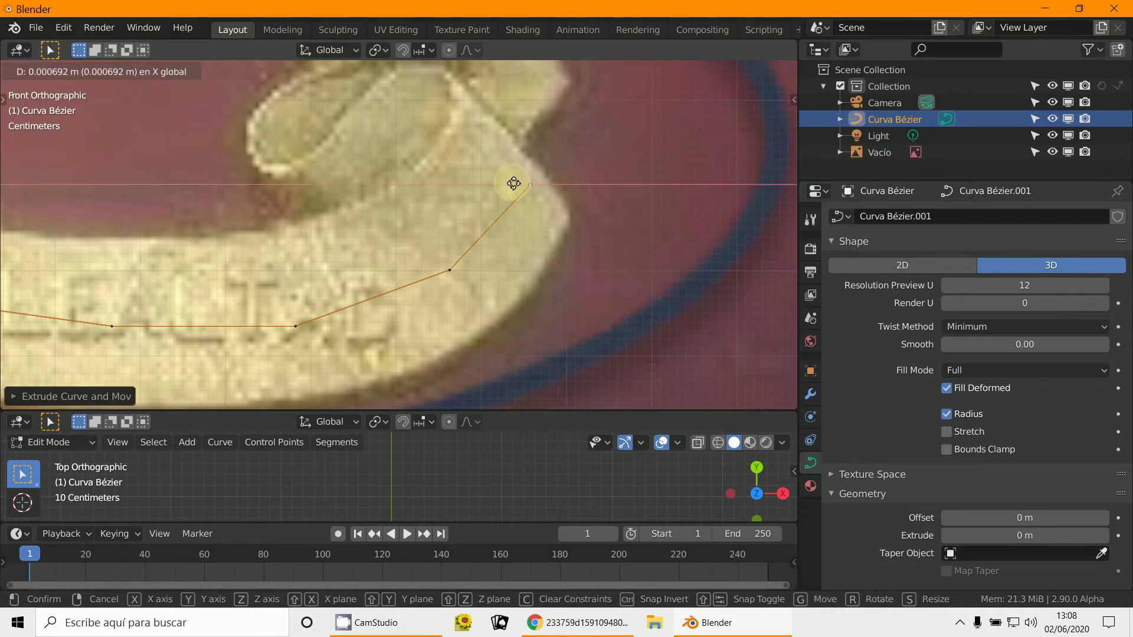
key(x)
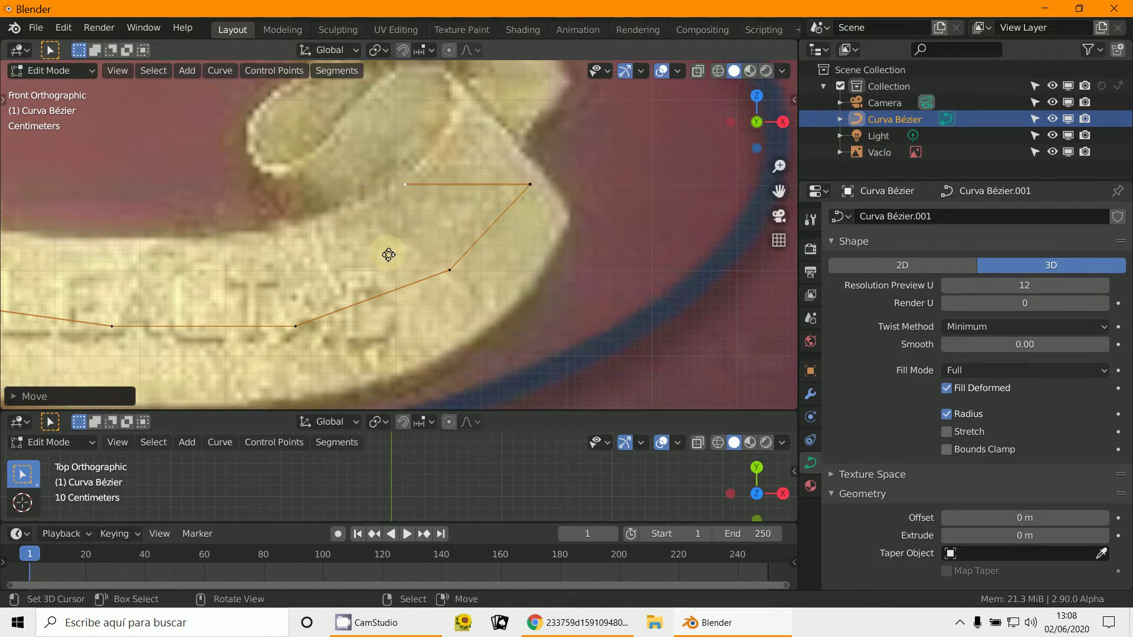
key(x)
click(379, 256)
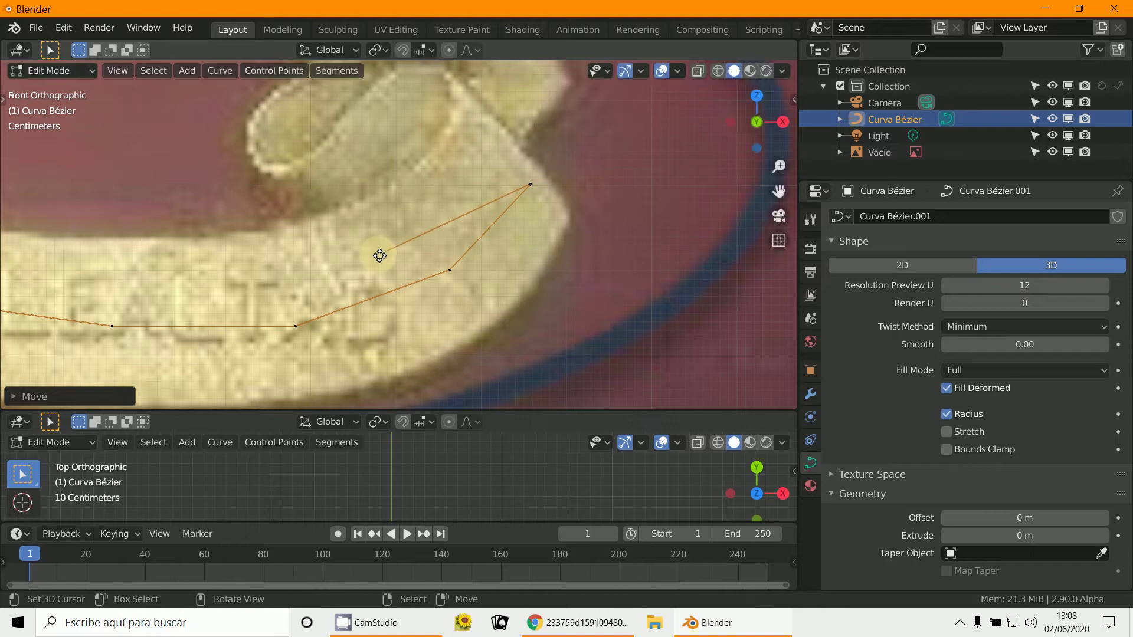
key(KP_7)
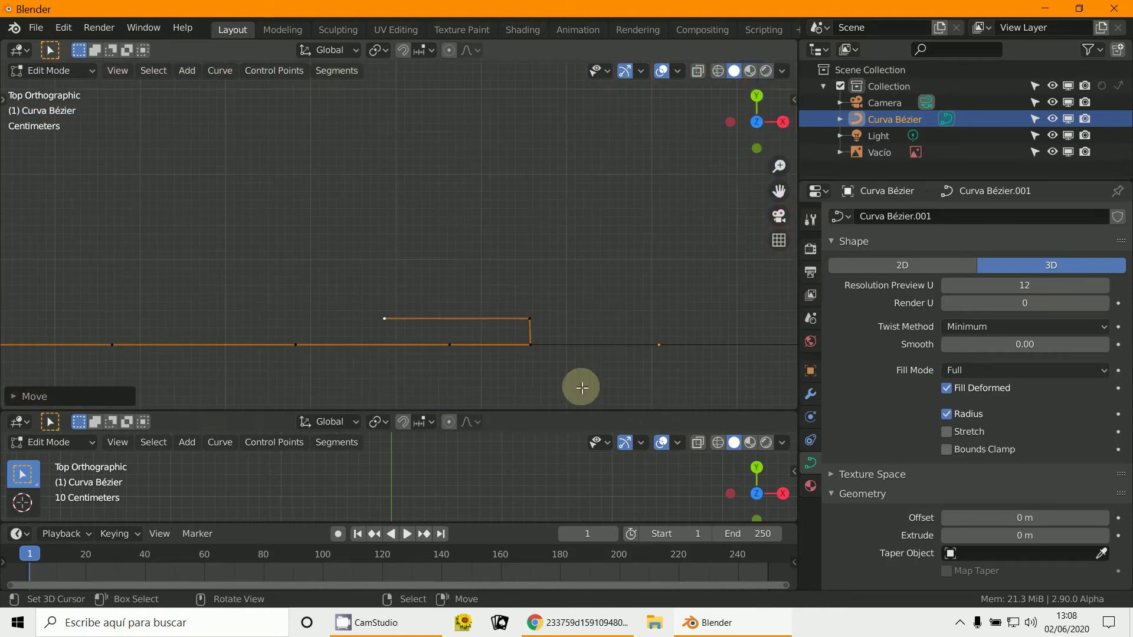
middle_drag(464, 369, 455, 314)
key(KP_1)
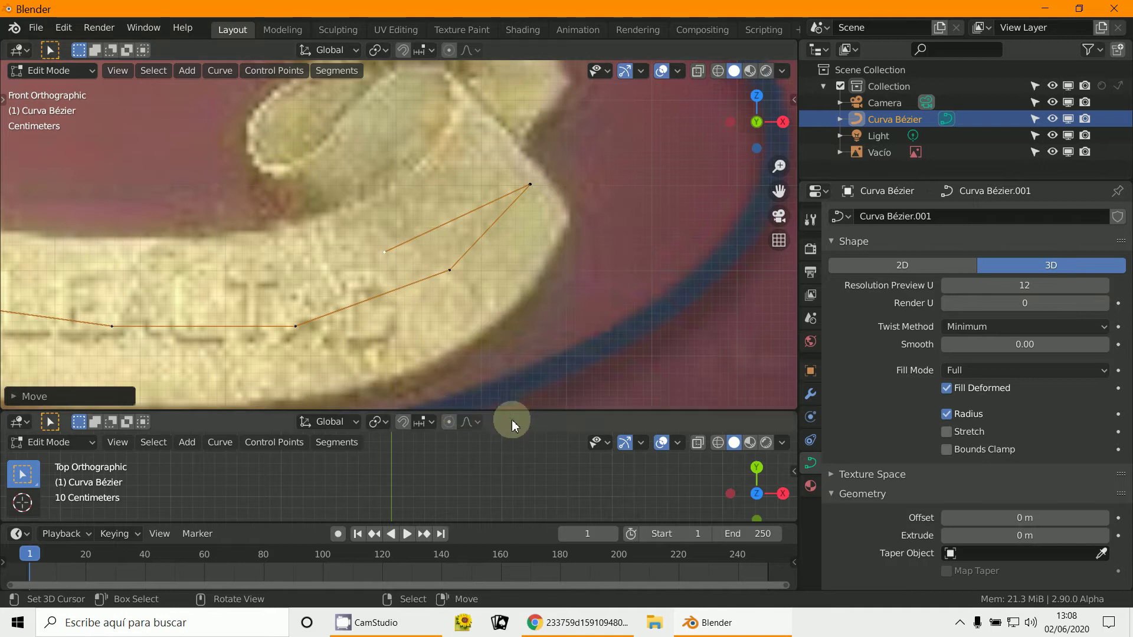
Step: Enlarge the front view and shift the polyline's end point further down and left towards the end of the lettering
drag(513, 408, 499, 501)
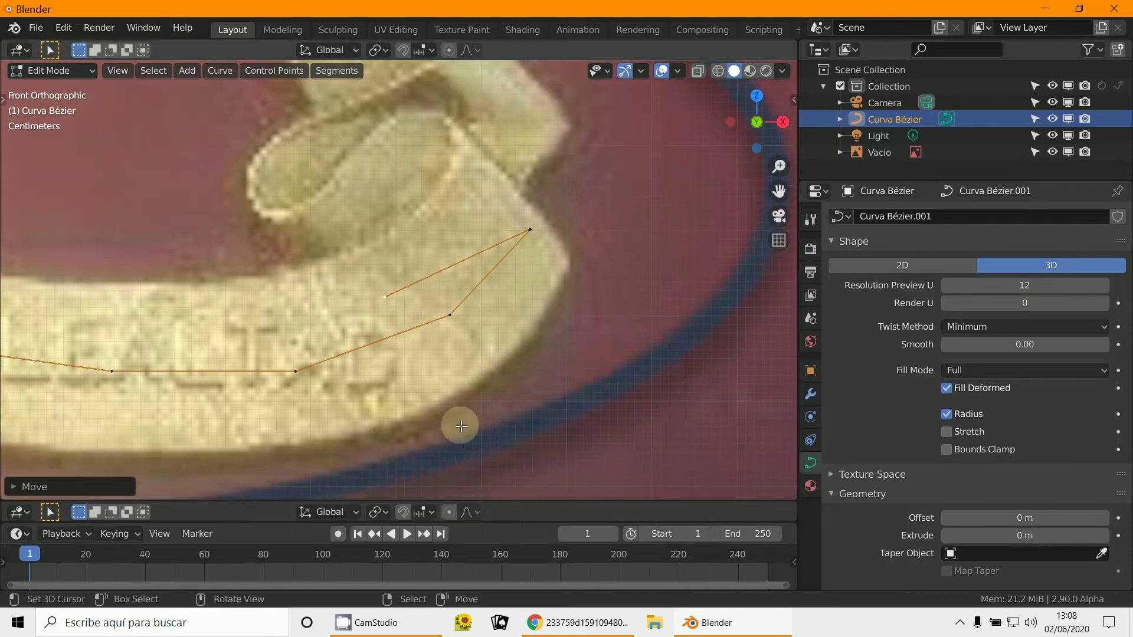
scroll(491, 422, up, 2)
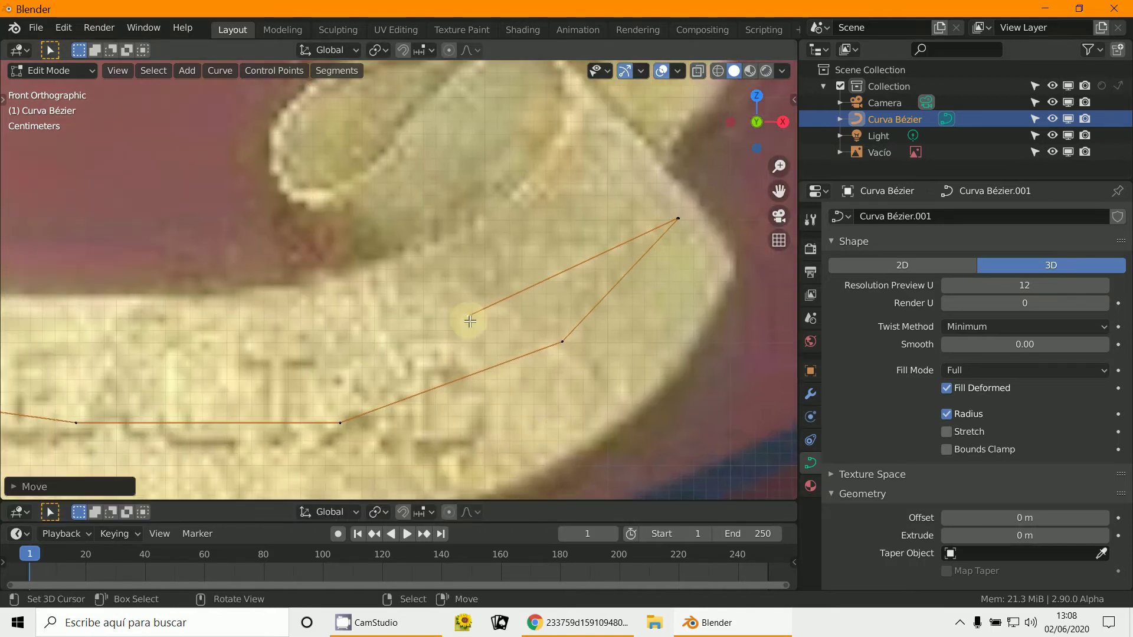
drag(470, 320, 395, 343)
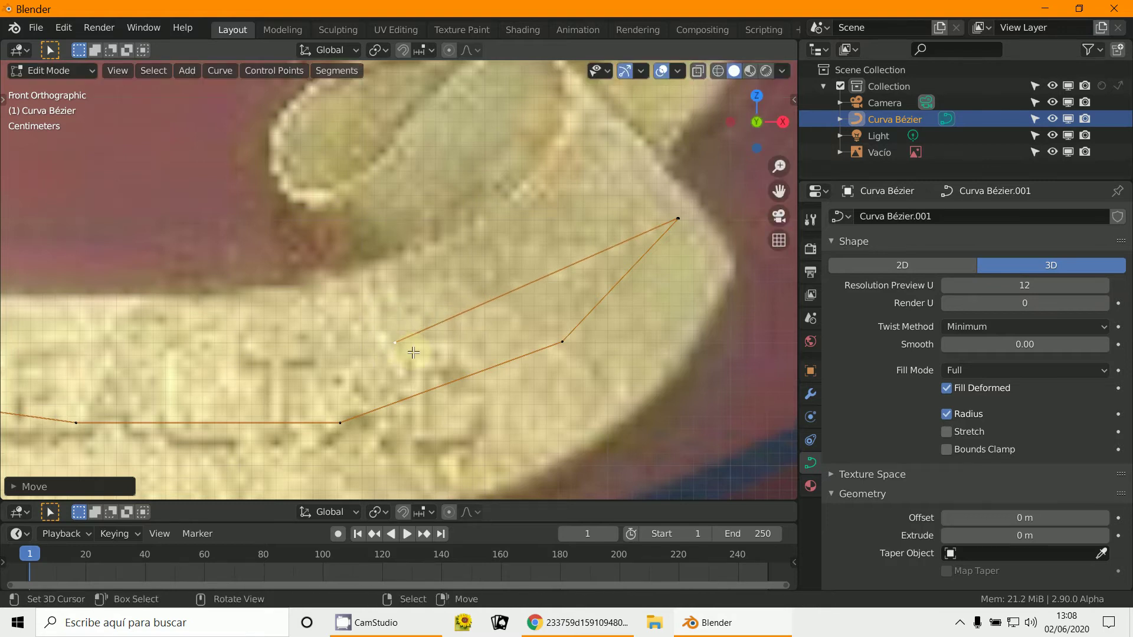
Step: In the top view, extrude the end point about 0.027 m backward along Y, and extrude again rightward to above the first fold
key(KP_7)
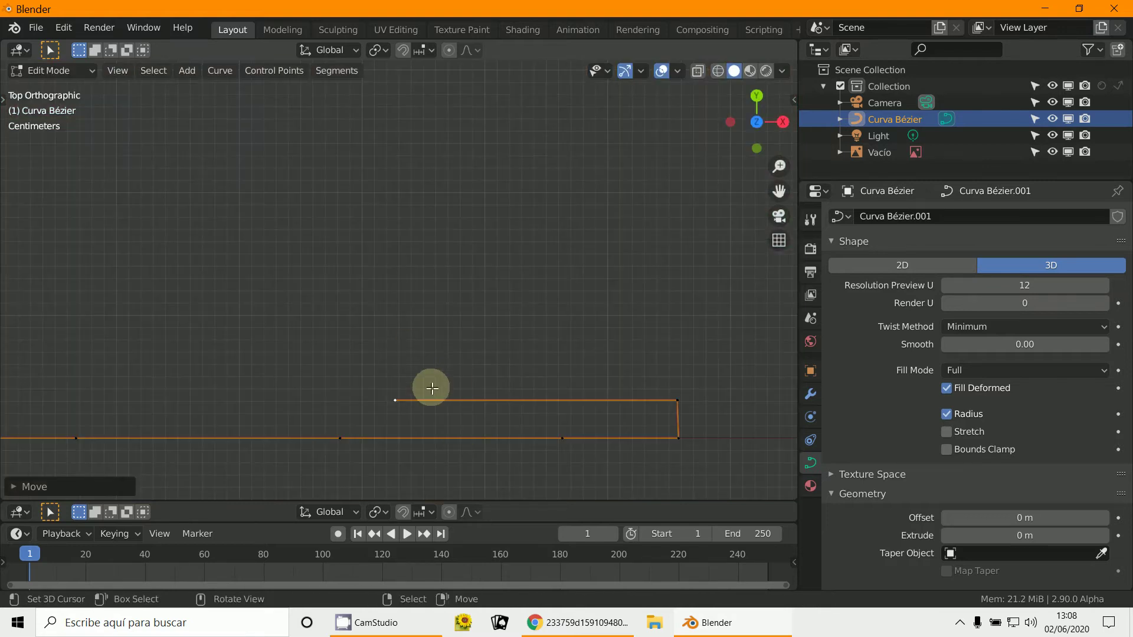
key(e)
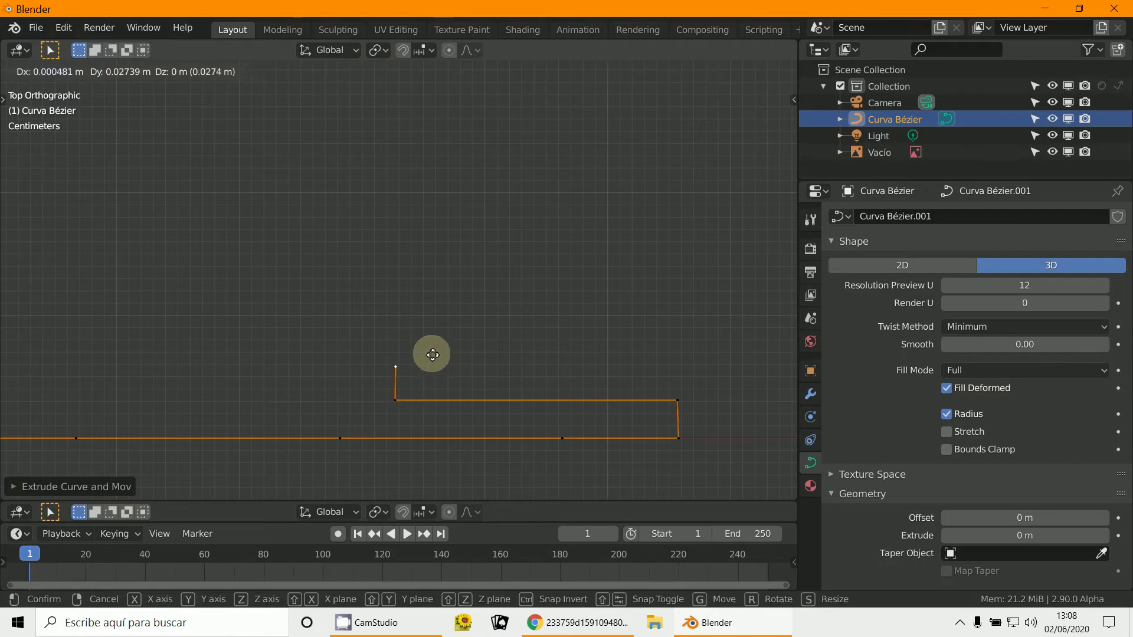
click(432, 354)
key(e)
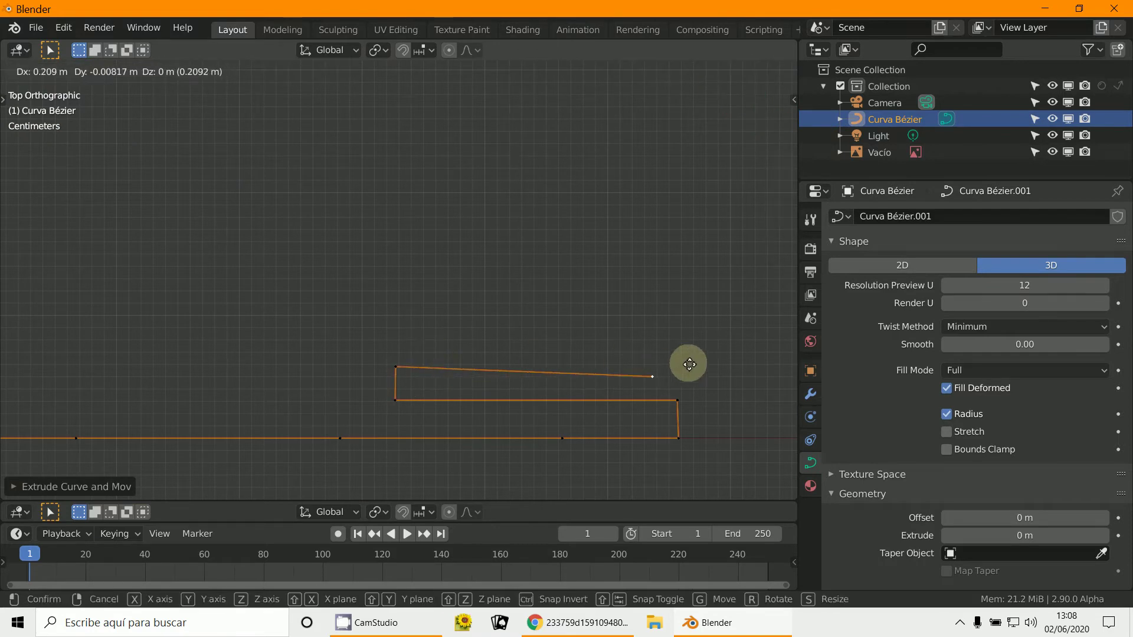
click(690, 358)
Step: In the front view, raise the new end point about 0.16 m onto the right fold's outer edge, above the first fold point
key(KP_1)
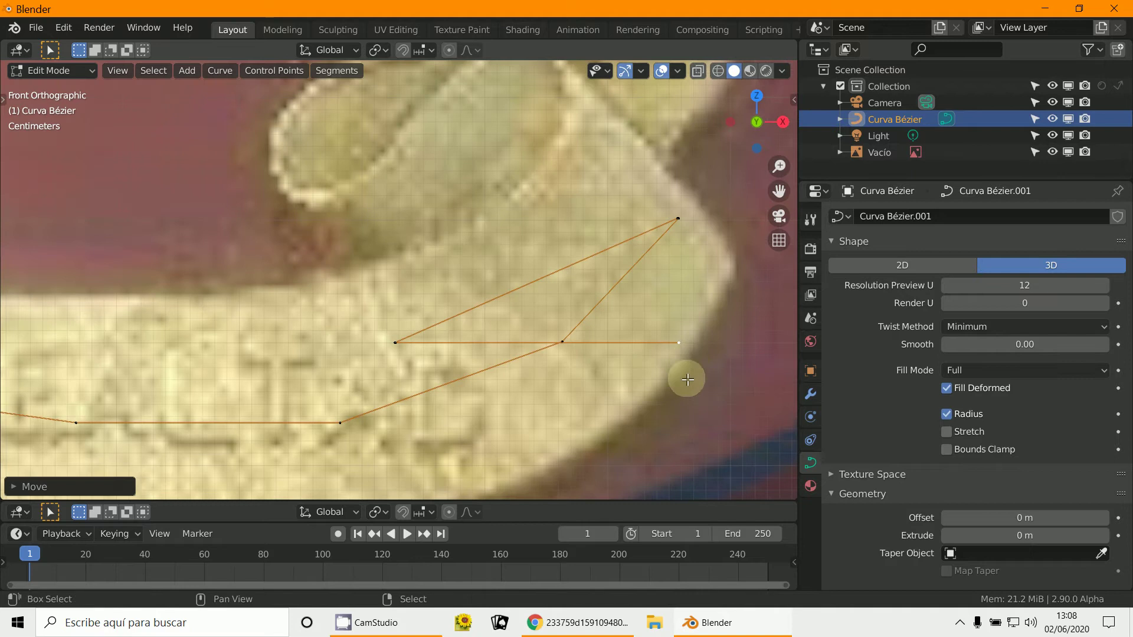
shift+middle_drag(684, 374, 678, 417)
key(e)
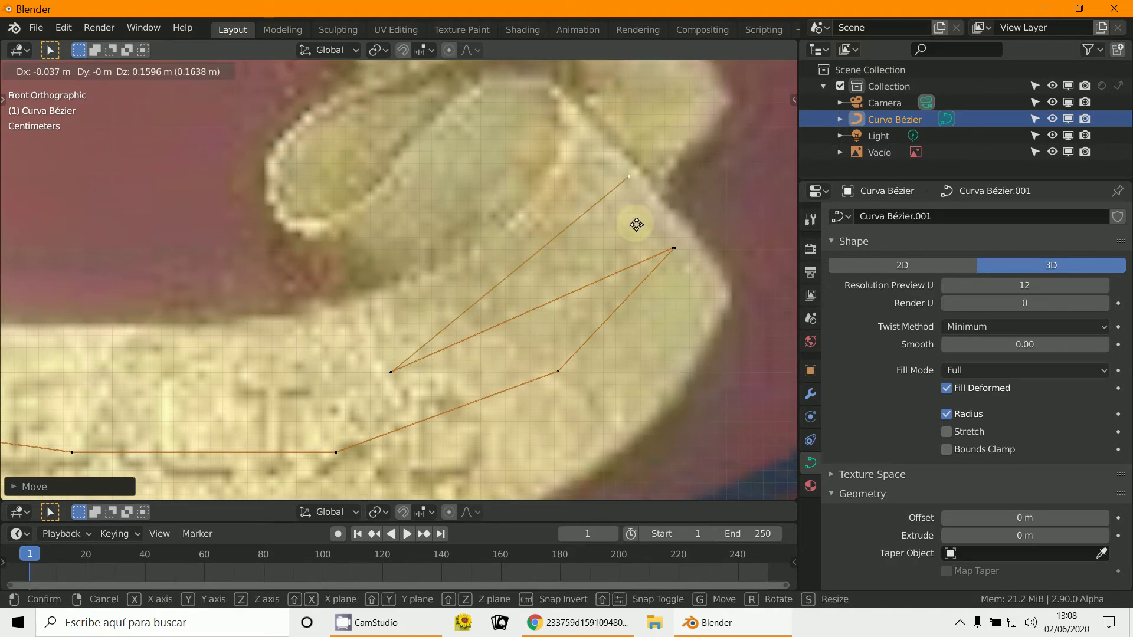
click(634, 215)
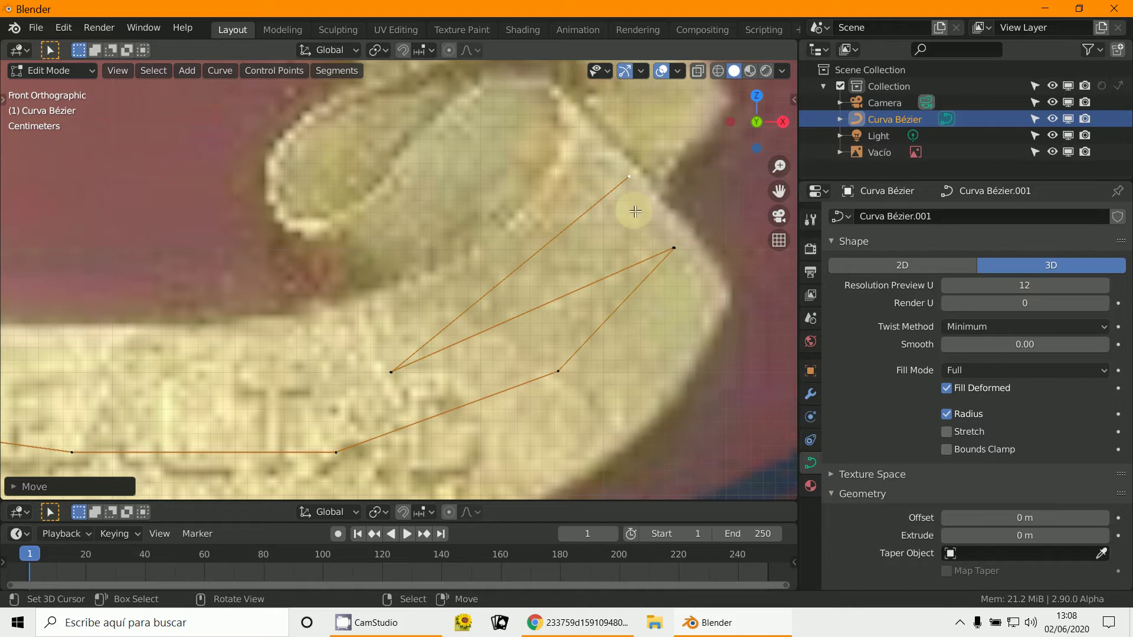
shift+middle_drag(497, 184, 477, 286)
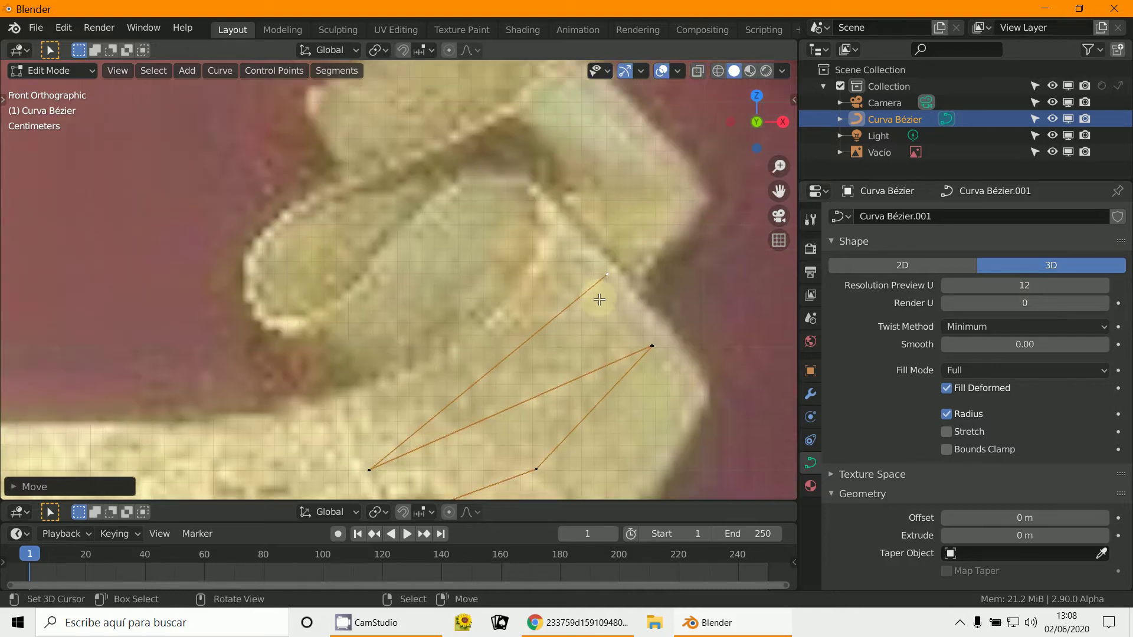
Step: In the top view, extrude the end point a short way backward along Y and extrude again leftward as the next ribbon layer
key(KP_7)
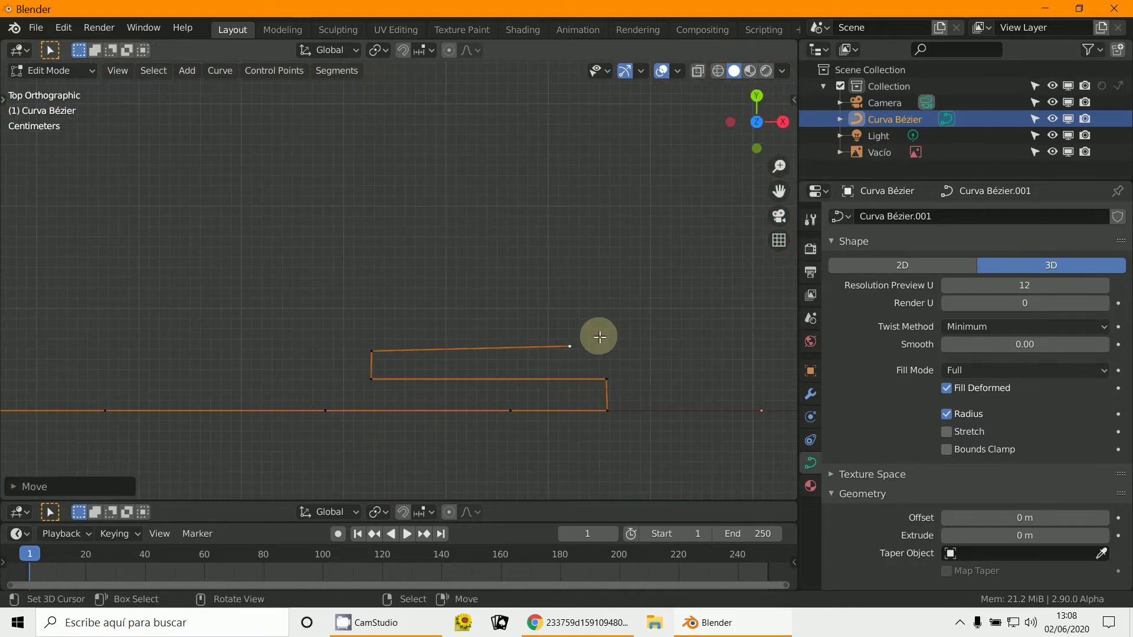
key(e)
click(592, 311)
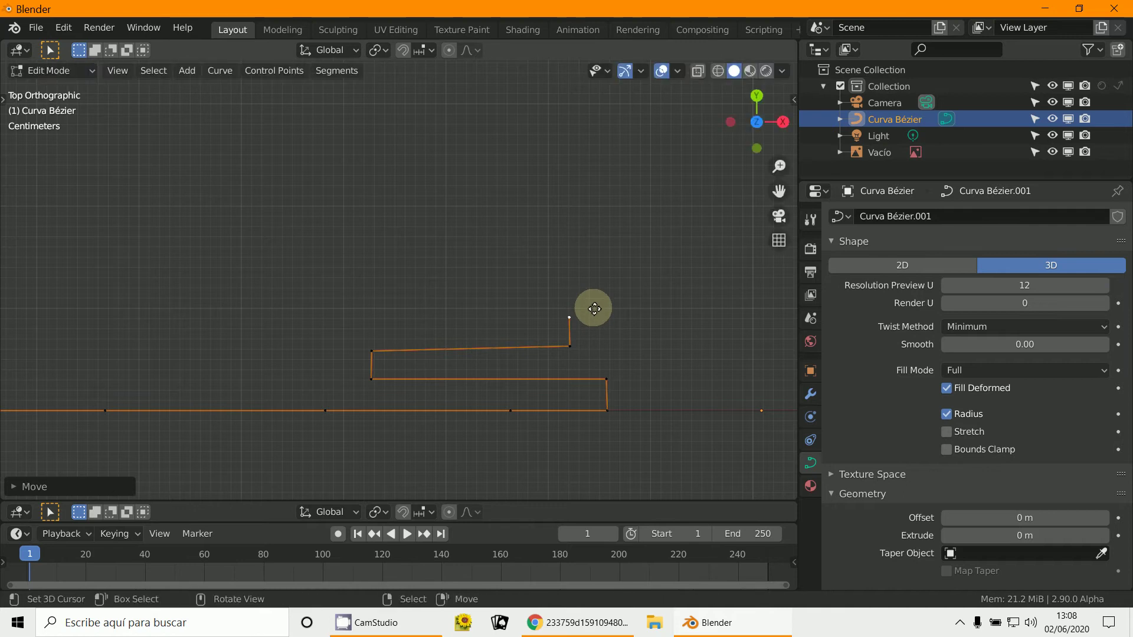
key(e)
click(405, 304)
Step: In the front view, move the leftmost end point of the new layer onto the middle of the ribbon's lower curl
key(KP_1)
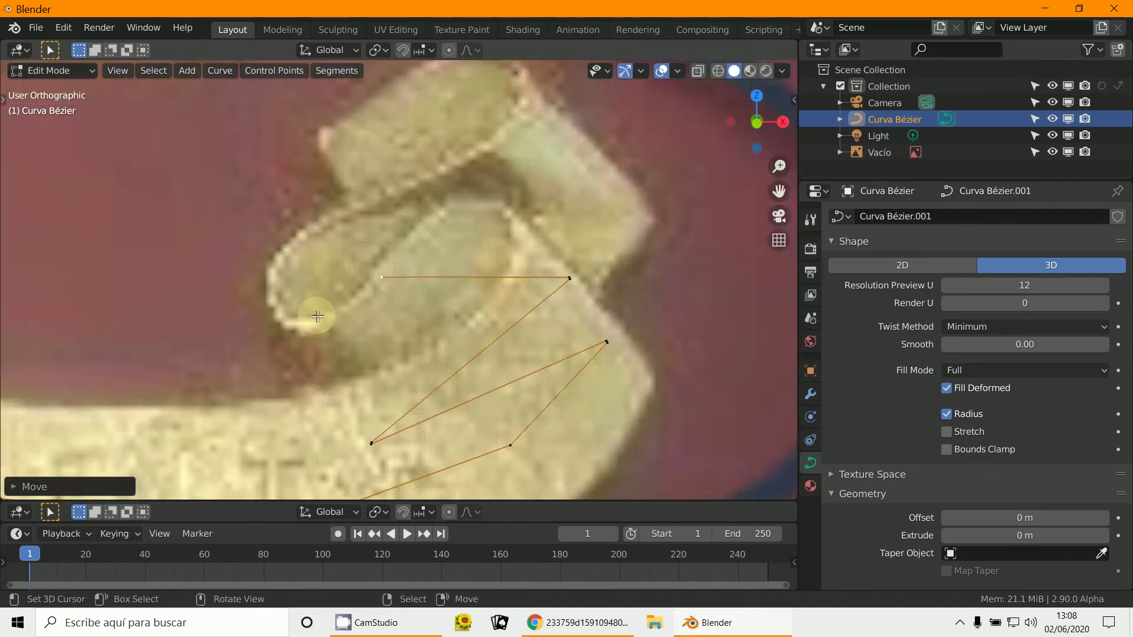
key(g)
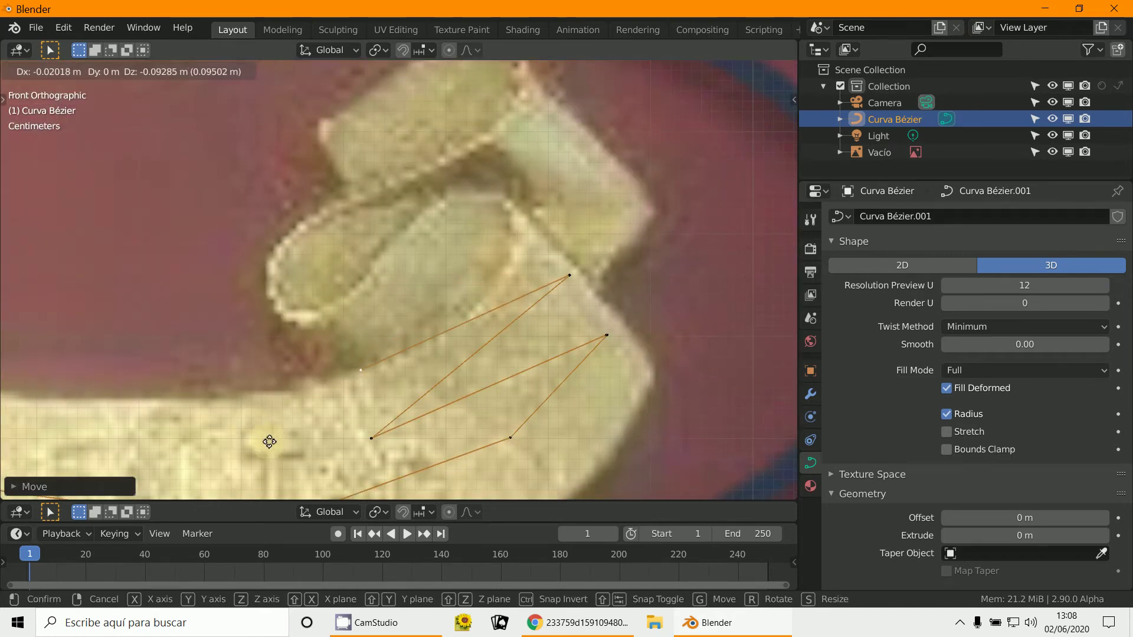
click(309, 362)
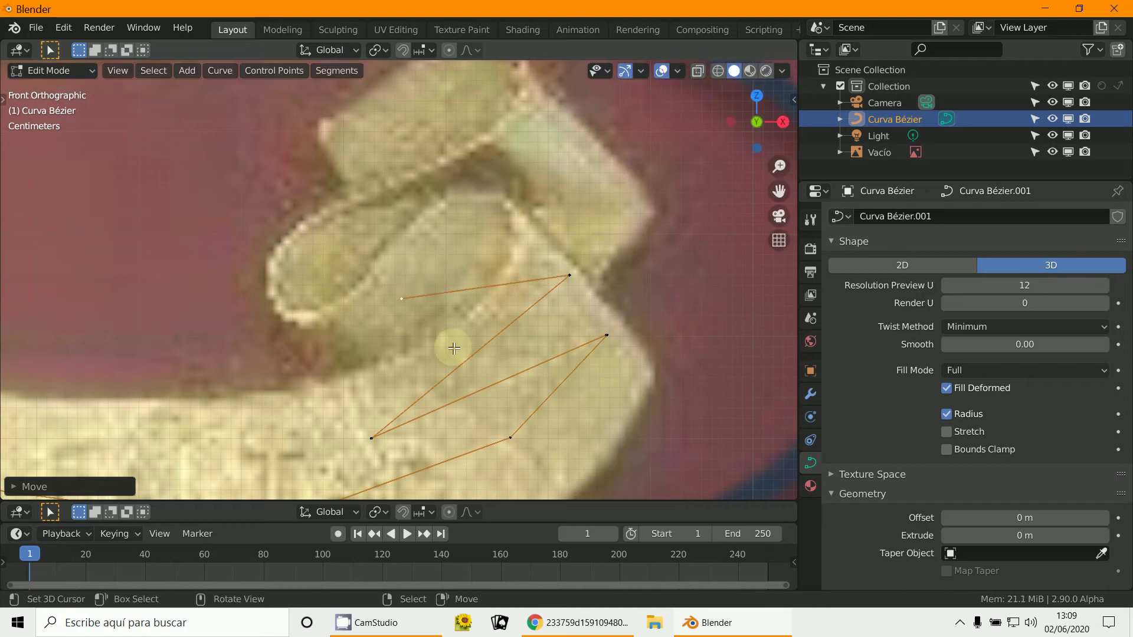
key(KP_7)
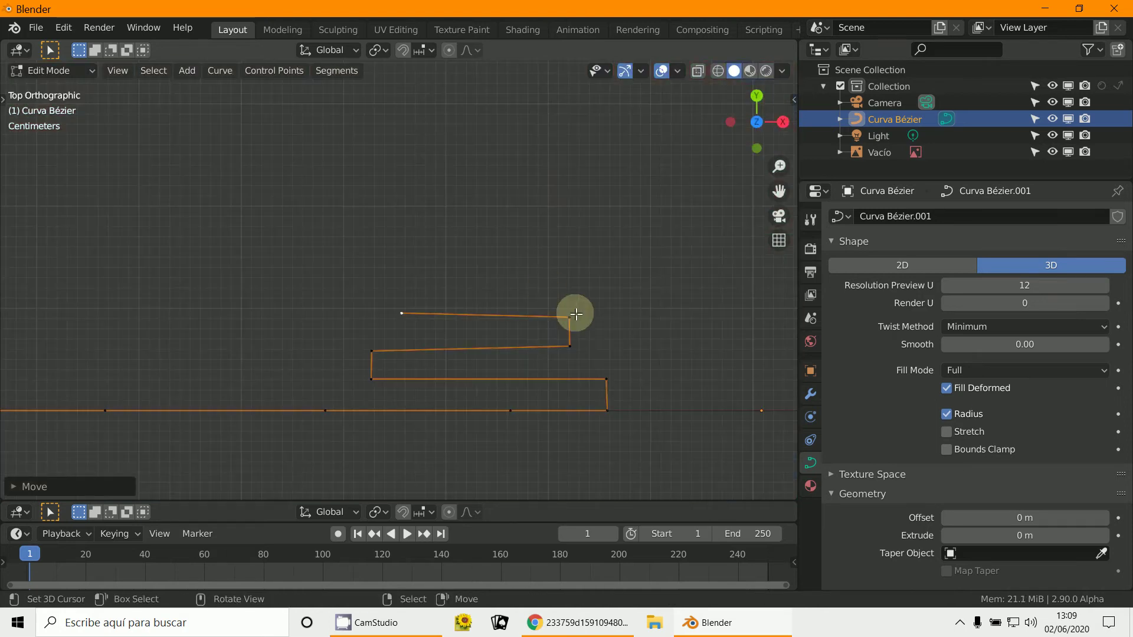
shift+middle_drag(562, 334, 653, 245)
Step: Return to Object Mode, hide the Vacío reference image and reselect the banner curve
key(KP_1)
scroll(653, 245, down, 3)
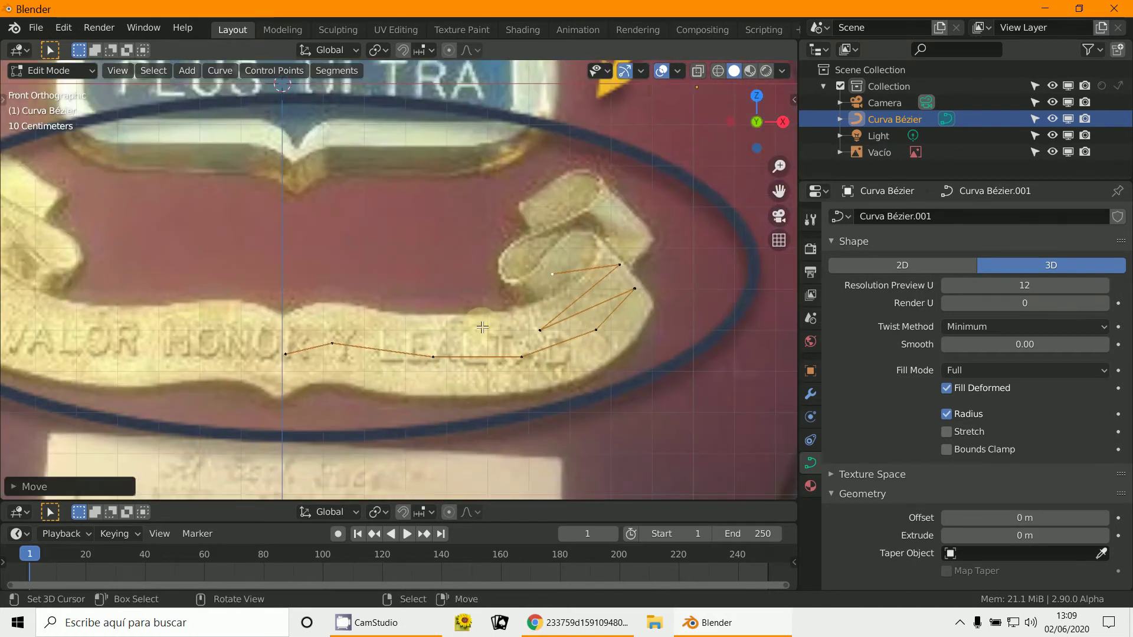
click(49, 71)
click(50, 91)
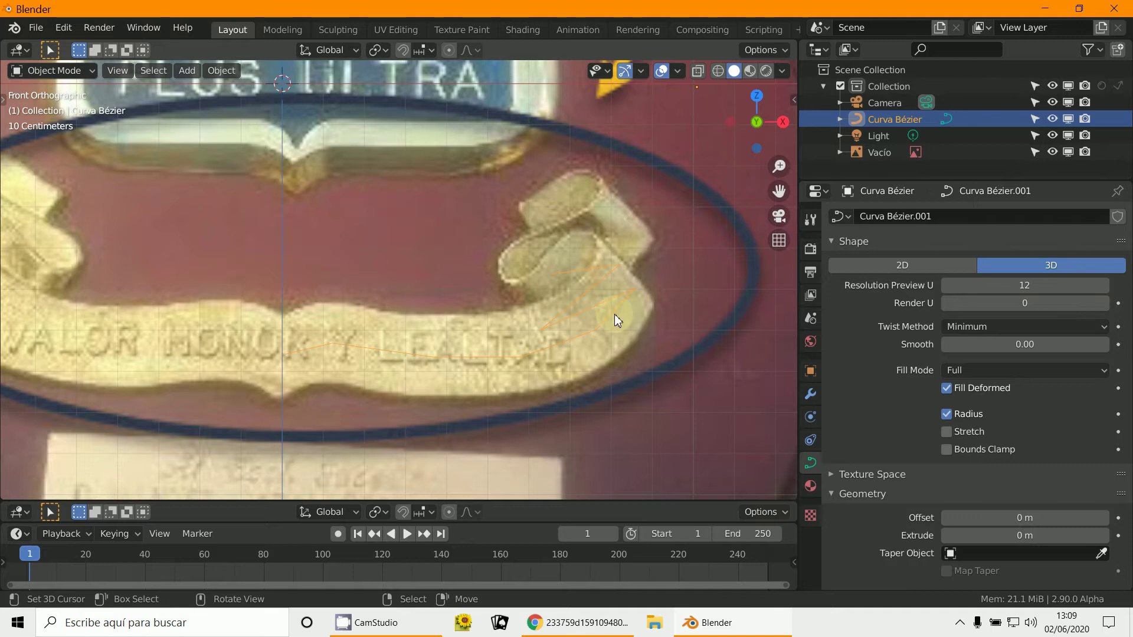
click(751, 187)
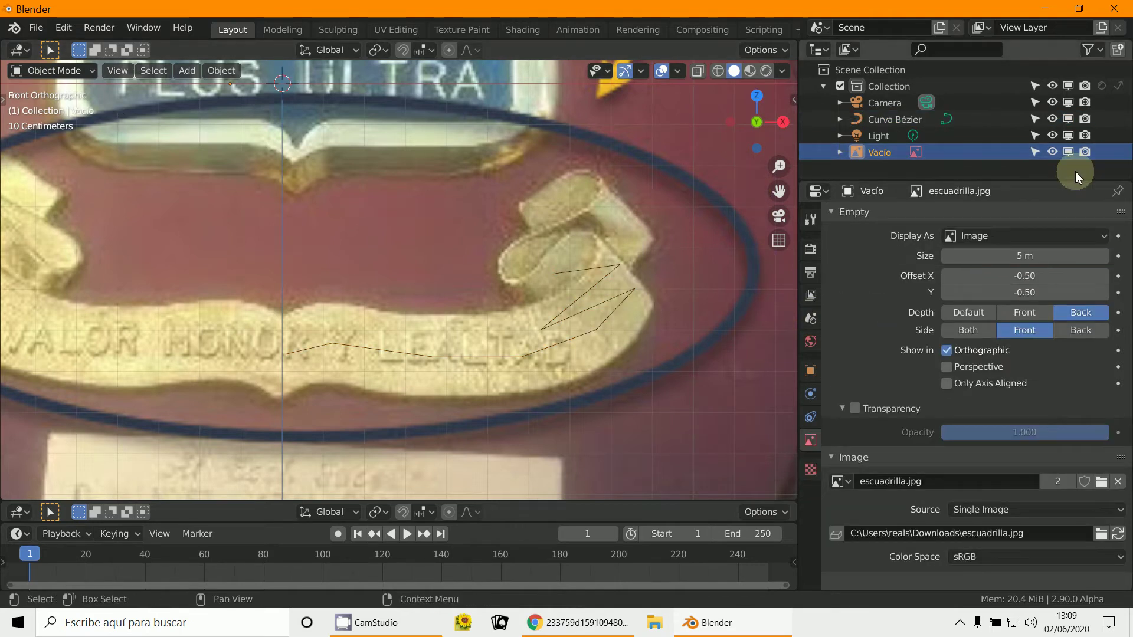
click(1052, 152)
click(564, 270)
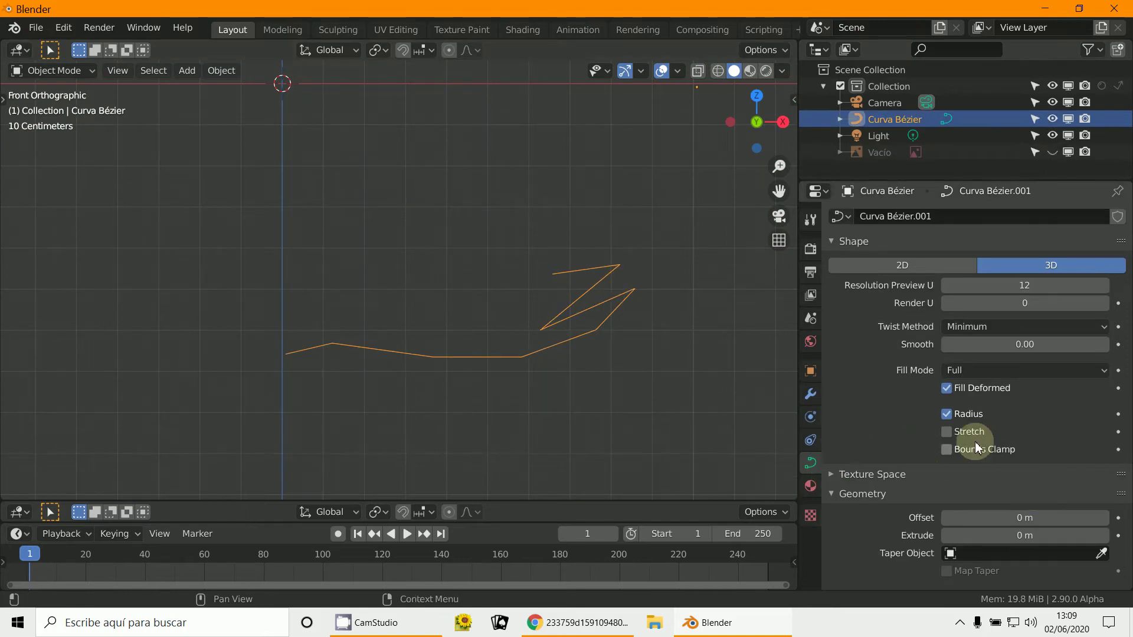
Step: Add a Mirror modifier on the X axis to the banner curve
click(810, 393)
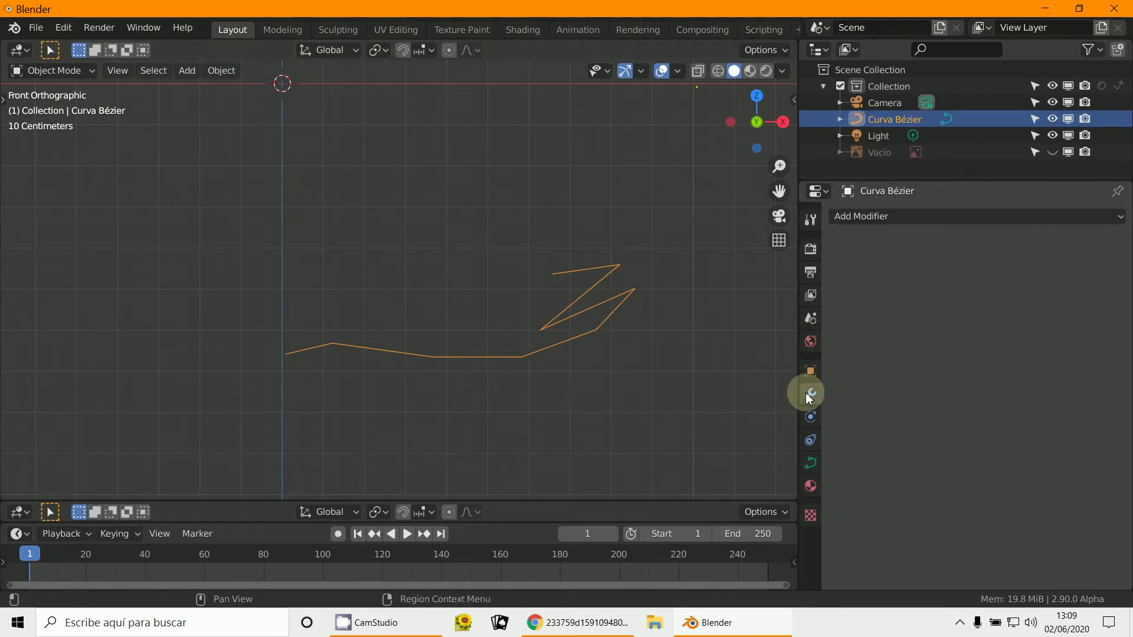
click(865, 214)
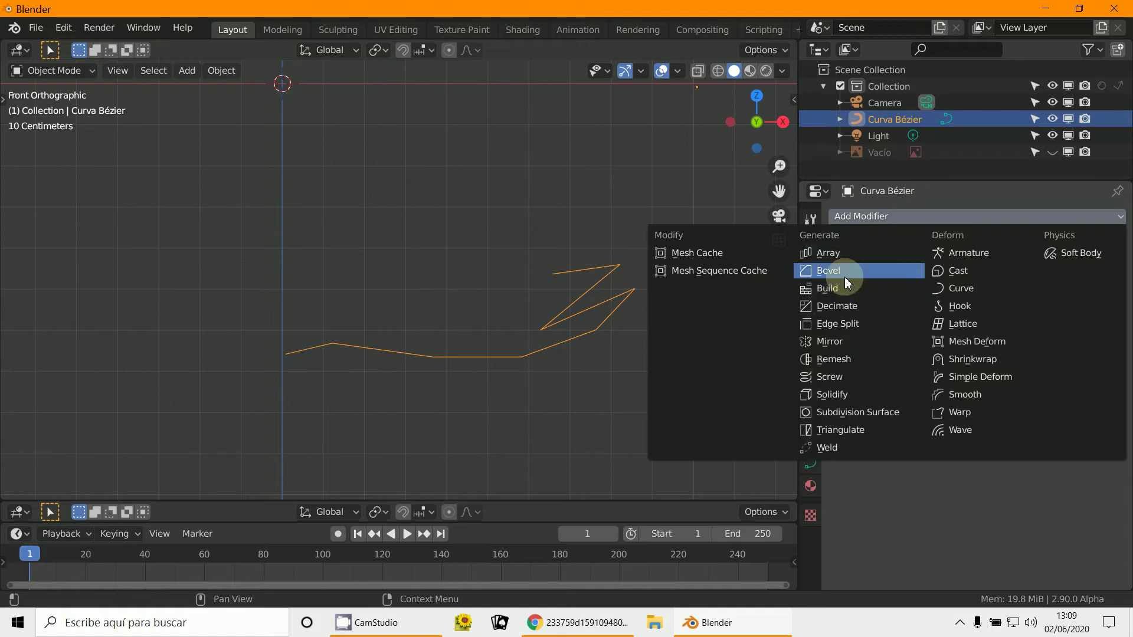
click(830, 341)
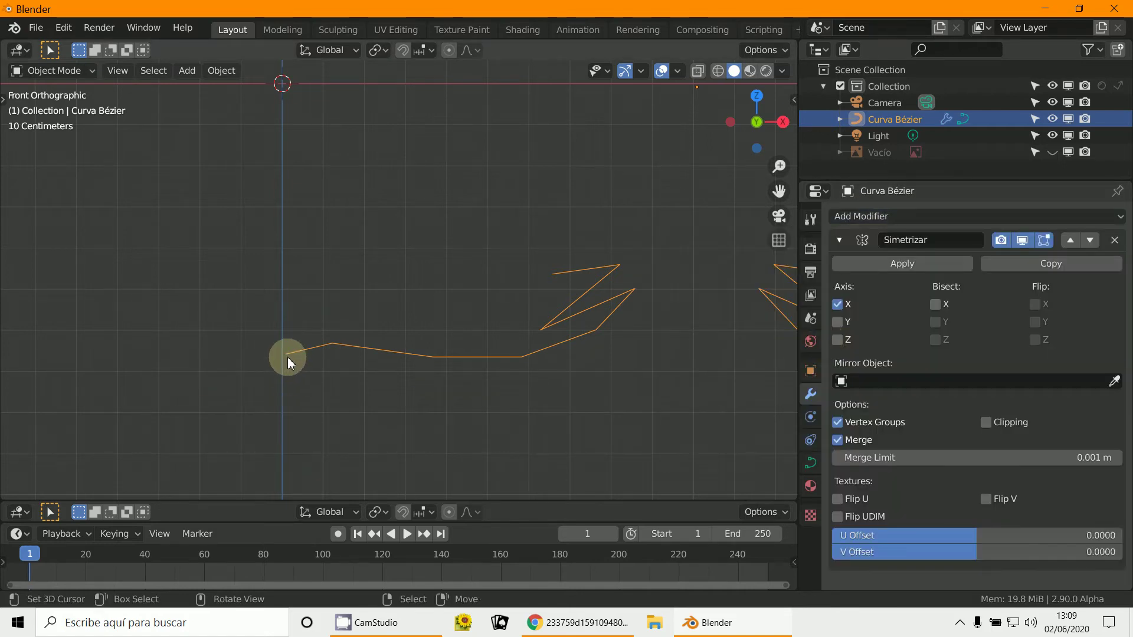
Step: Enter Edit Mode on the curve and snap the 3D cursor to its end point at the banner's centre
click(53, 71)
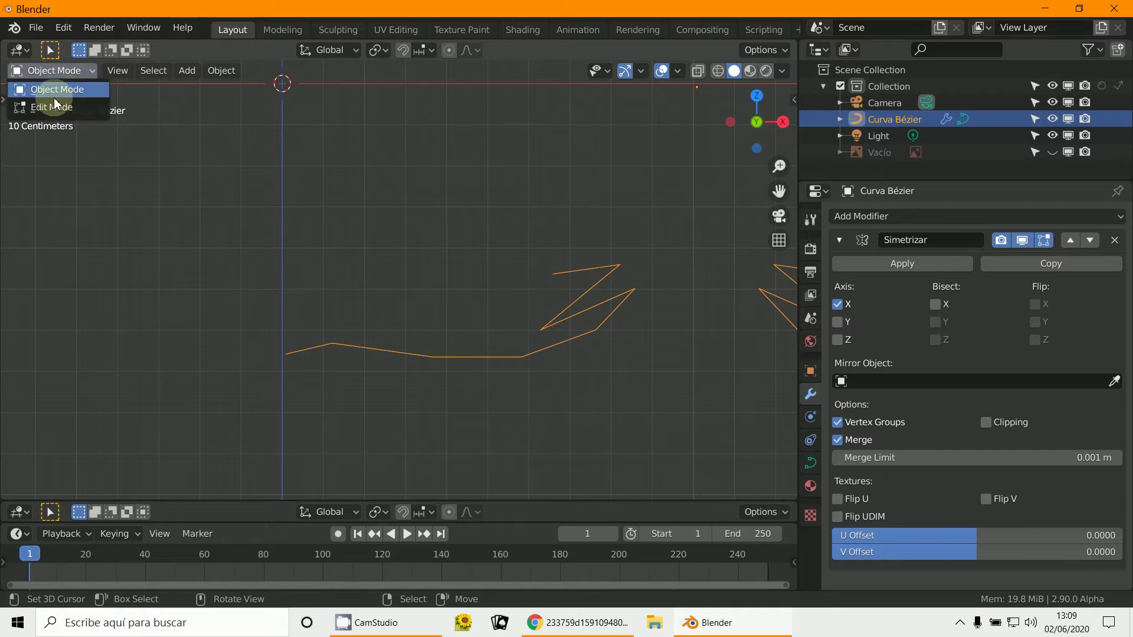
click(53, 107)
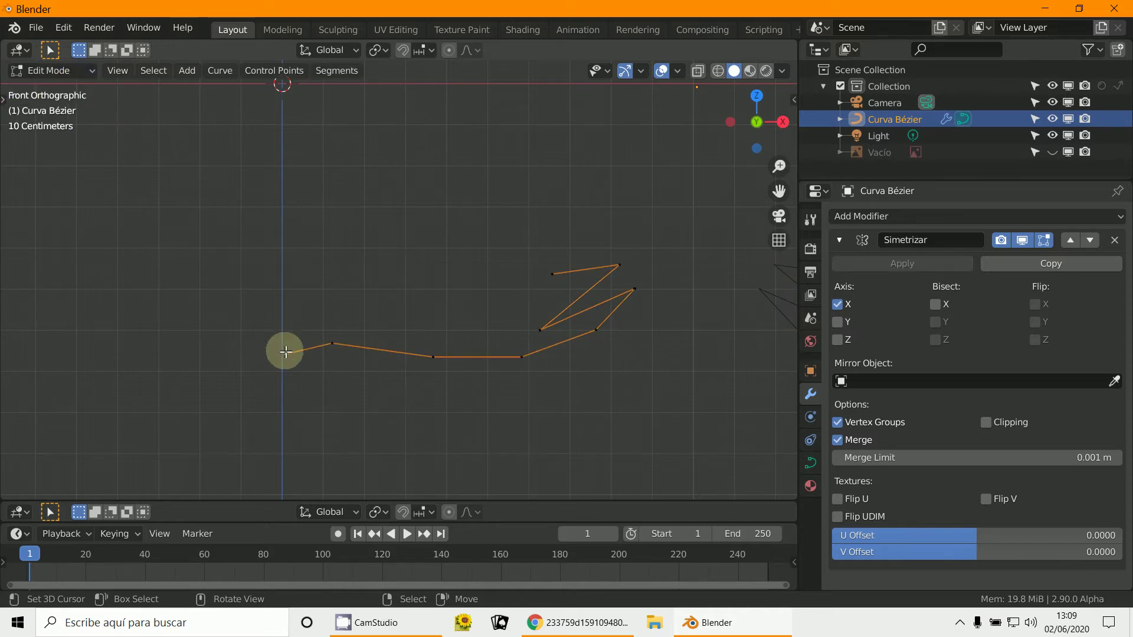
key(shift+s)
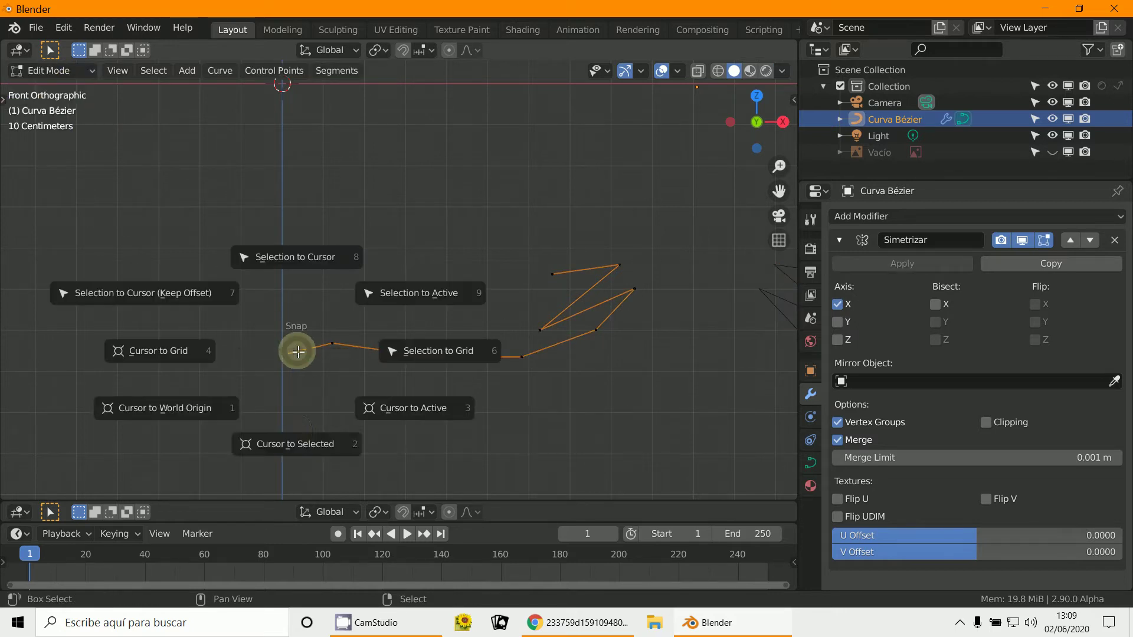
click(296, 448)
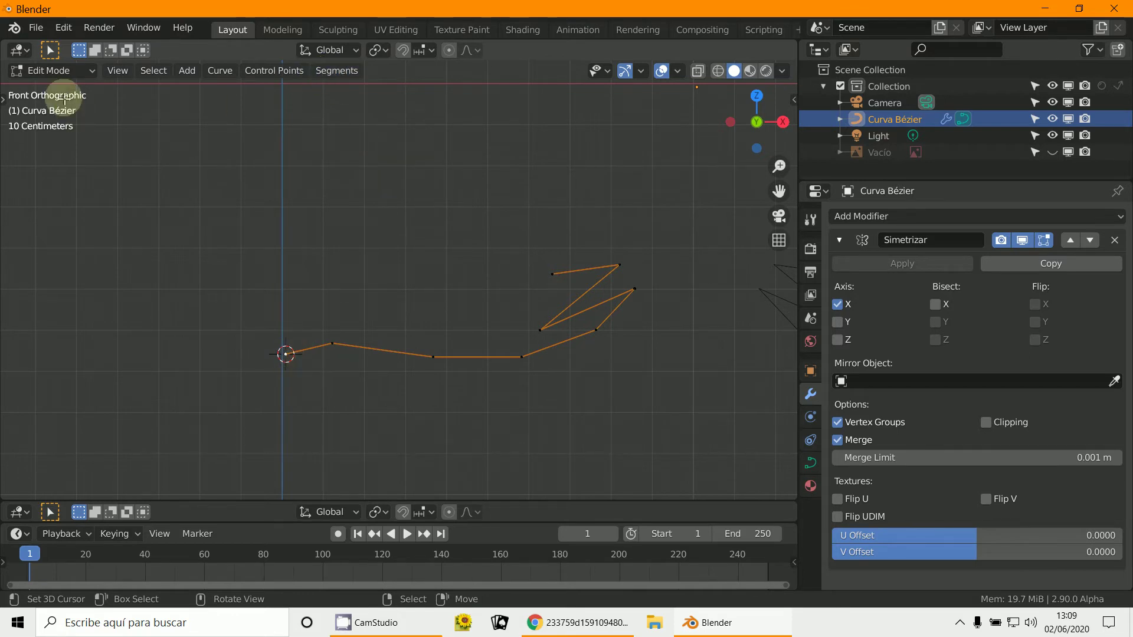
Step: Return to Object Mode and set the curve's origin to the 3D cursor so the mirrored half meets at the banner's centre
click(59, 79)
click(47, 85)
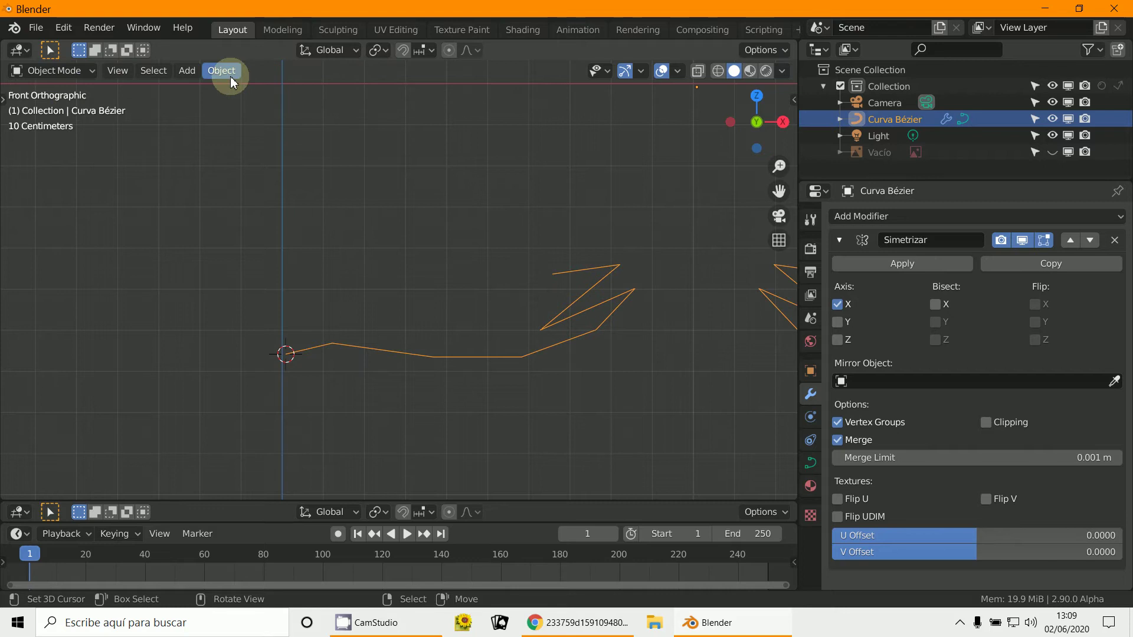
click(212, 73)
mouse_move(236, 107)
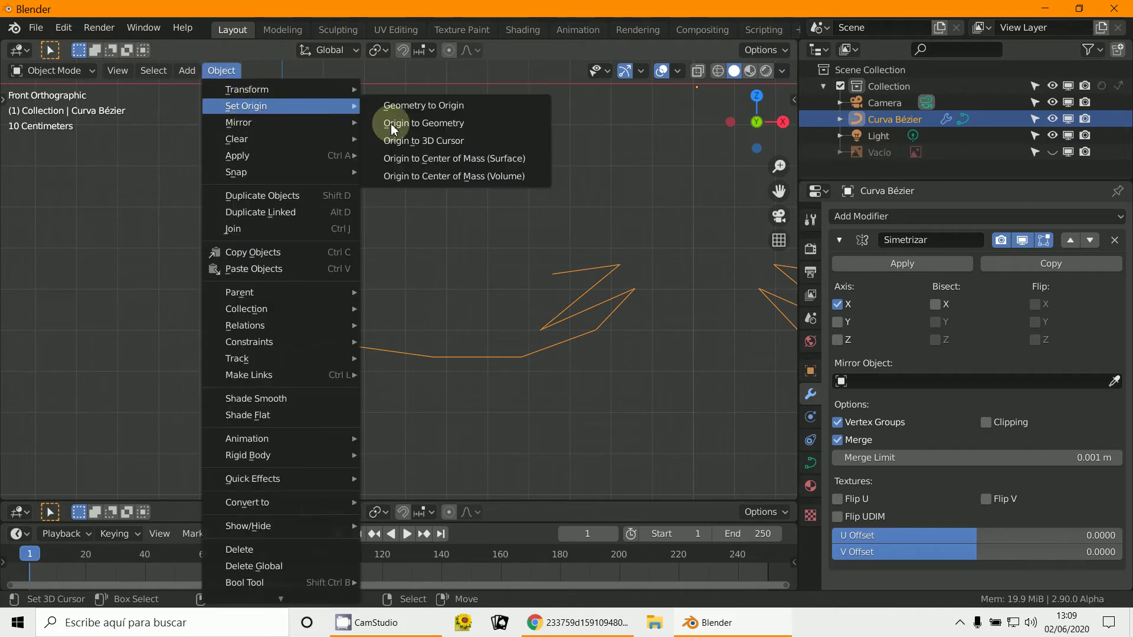
click(455, 141)
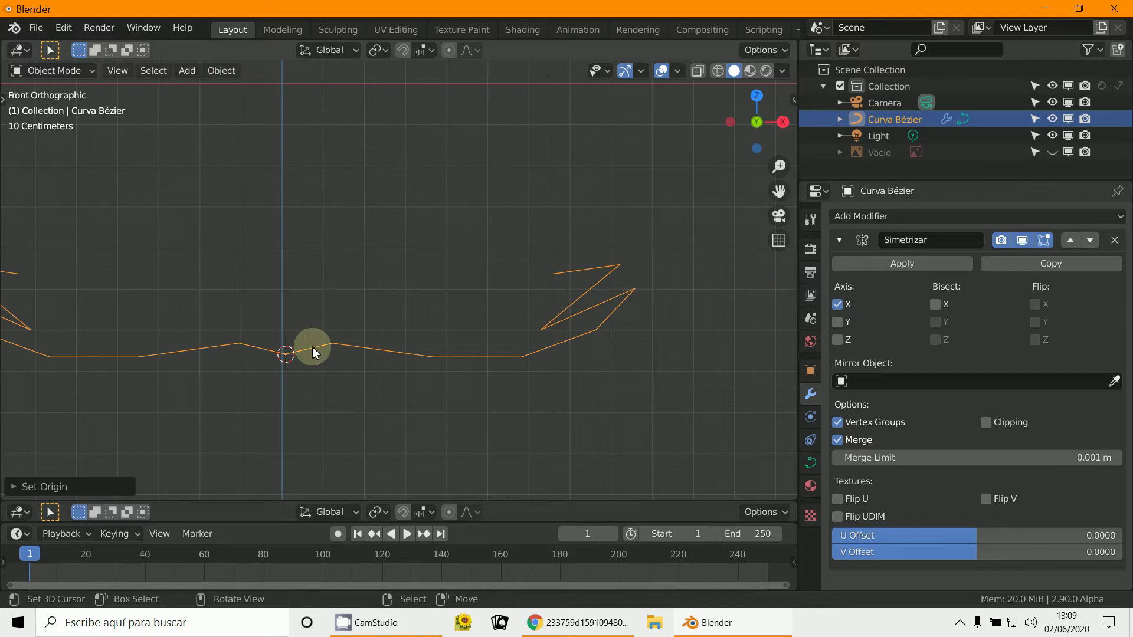
Step: Collapse the mirror modifier's settings and apply the banner curve's Rotation & Scale
click(312, 395)
click(295, 365)
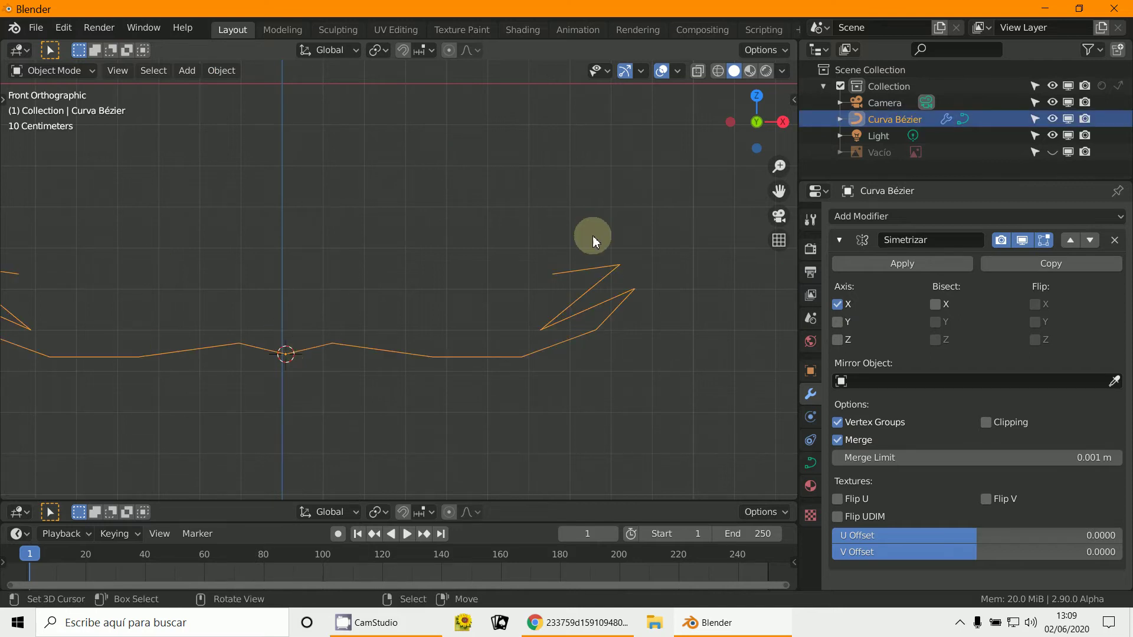
shift+middle_drag(461, 351, 478, 352)
scroll(279, 359, up, 3)
shift+middle_drag(279, 359, 455, 367)
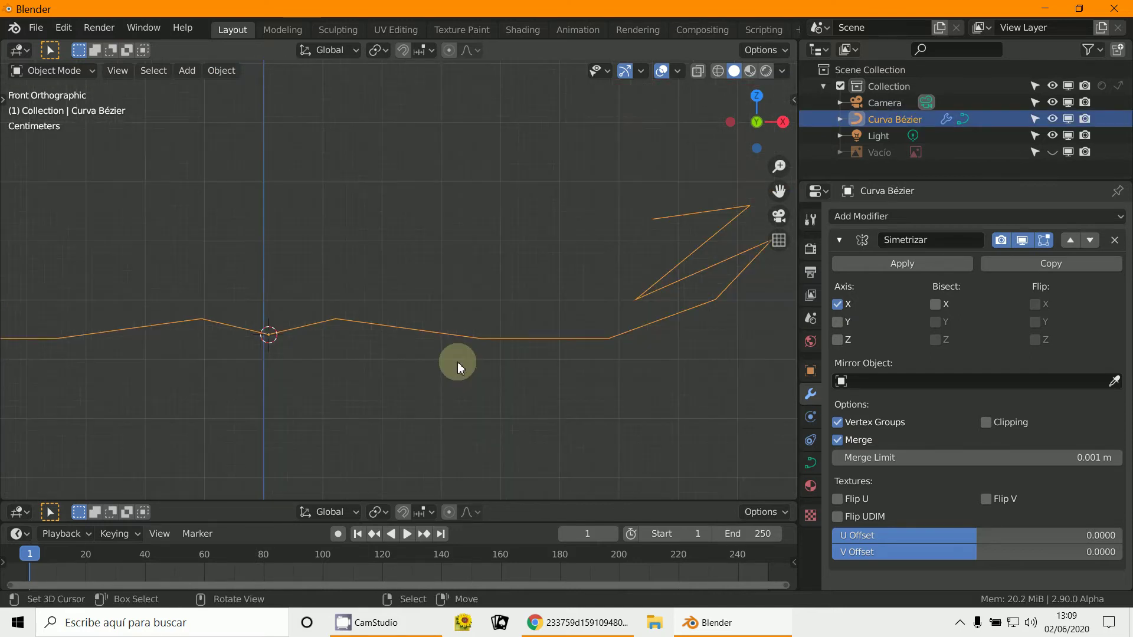
click(839, 239)
scroll(330, 330, down, 4)
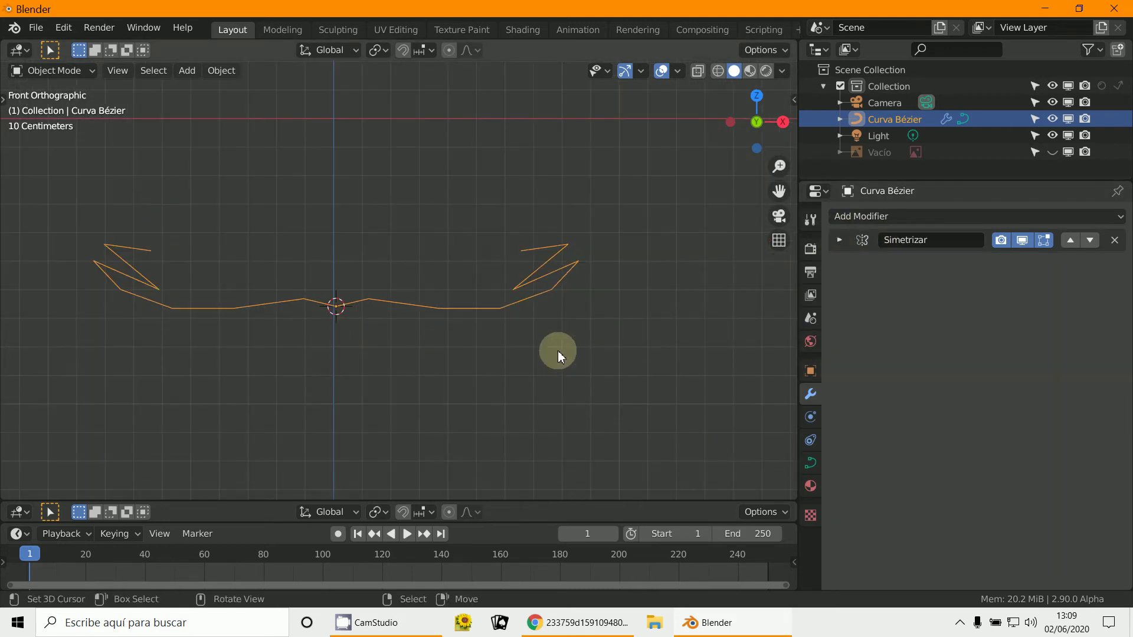
scroll(558, 351, up, 2)
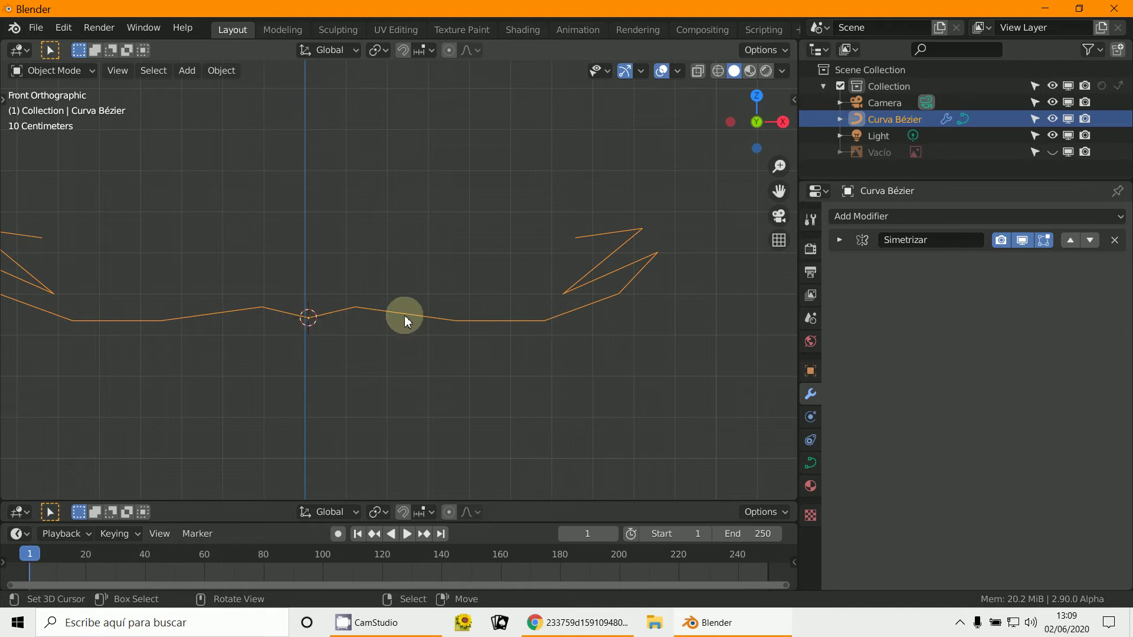
key(ctrl+a)
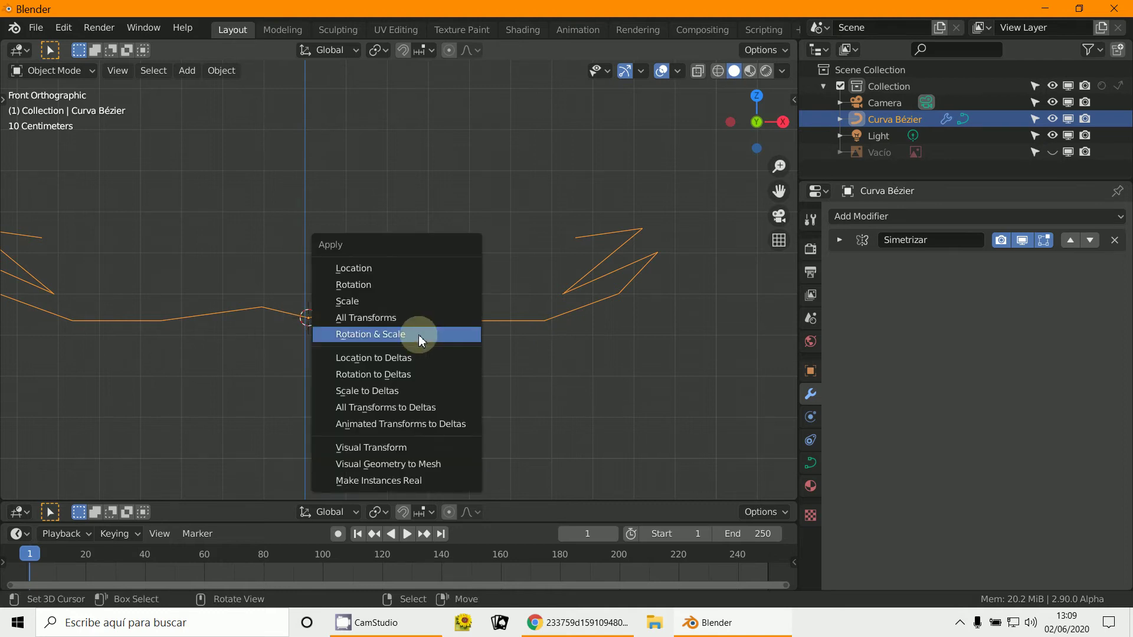
click(374, 334)
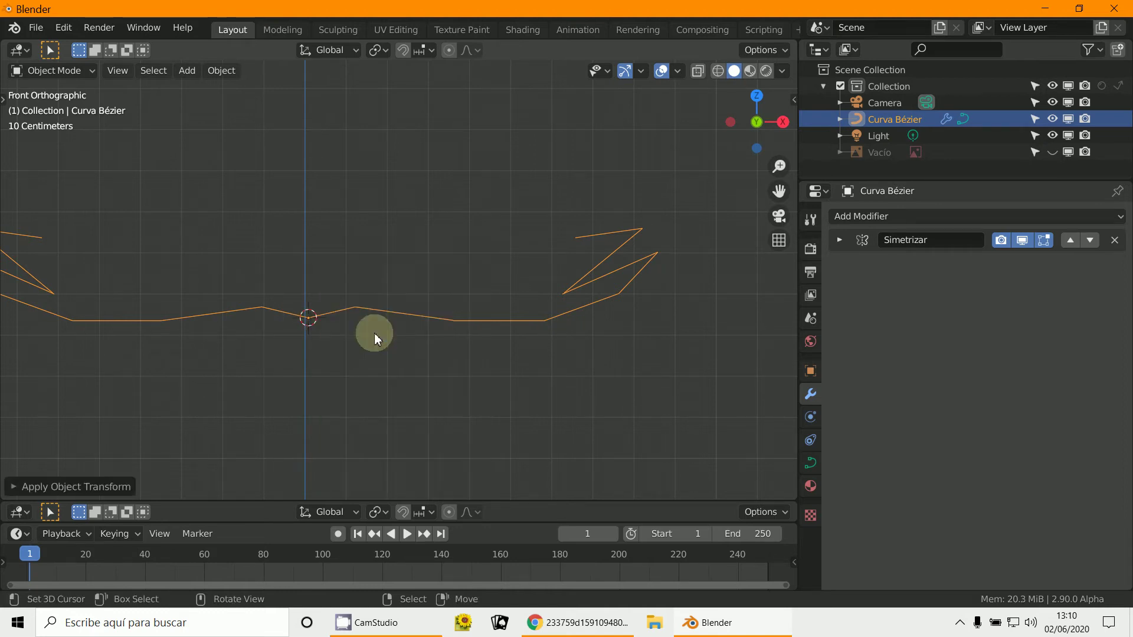
Step: Extrude the banner curve by 0.05 m in its geometry settings to form a ribbon
scroll(450, 321, down, 1)
middle_drag(421, 360, 339, 385)
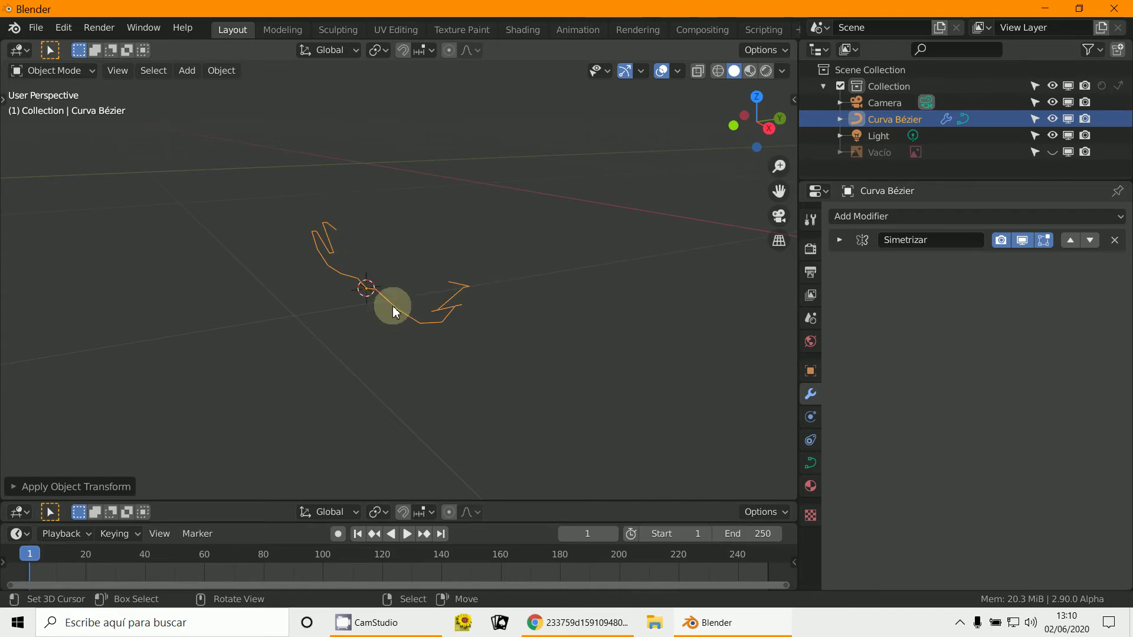
key(KP_1)
scroll(392, 306, up, 3)
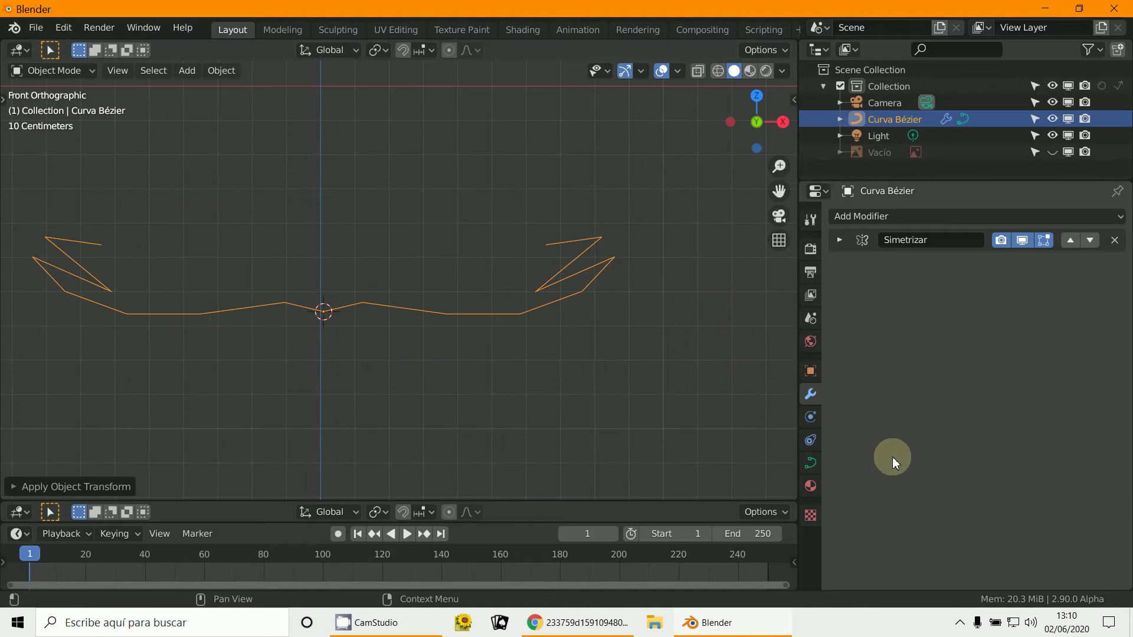
click(812, 459)
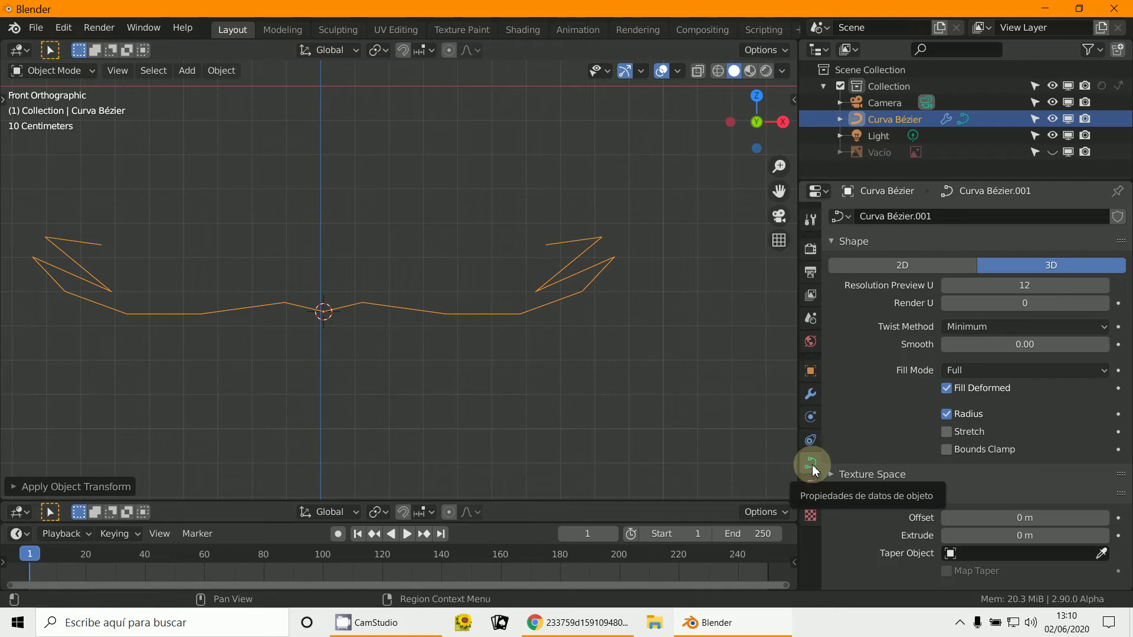
scroll(1027, 346, down, 7)
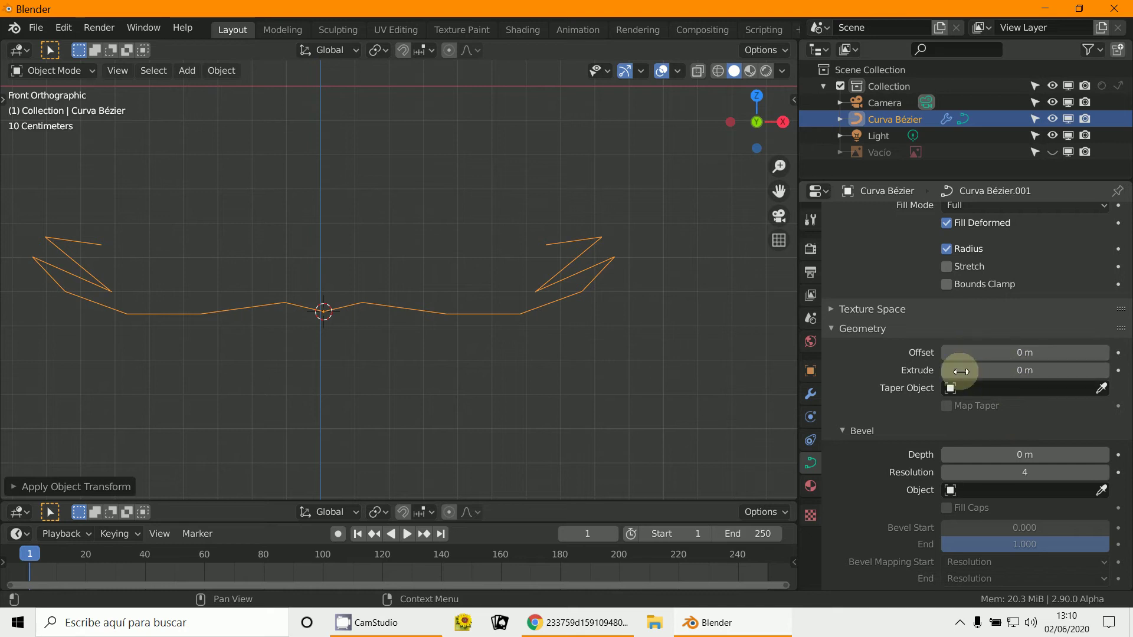
drag(1029, 376, 1038, 372)
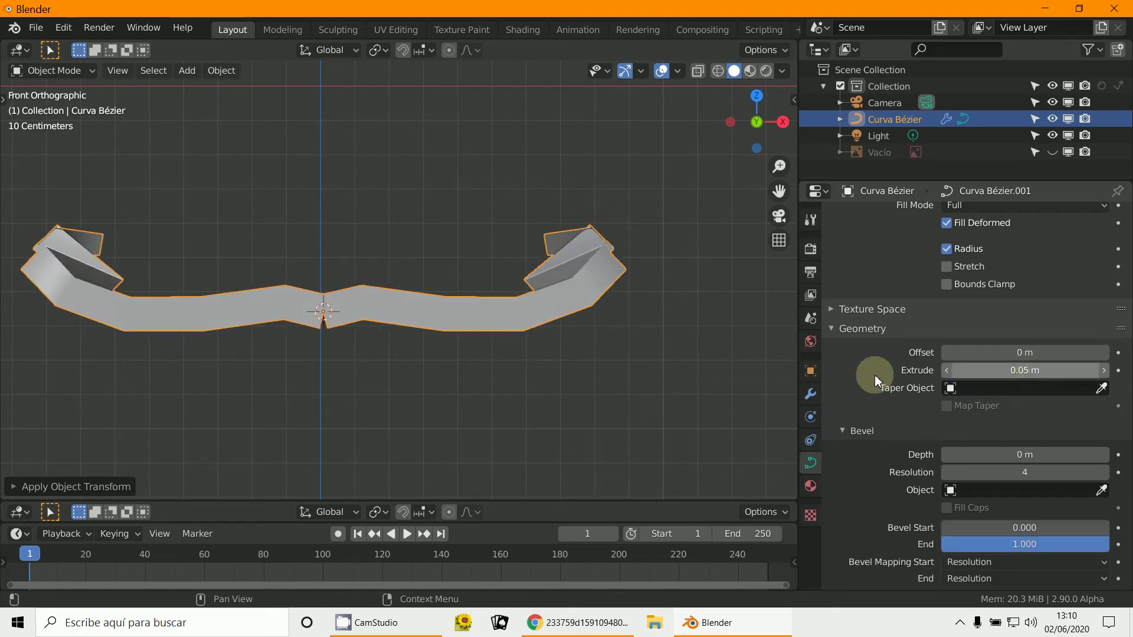
Step: Try thickening the ribbon with a curve bevel depth of 0.02 m
middle_drag(584, 354, 548, 367)
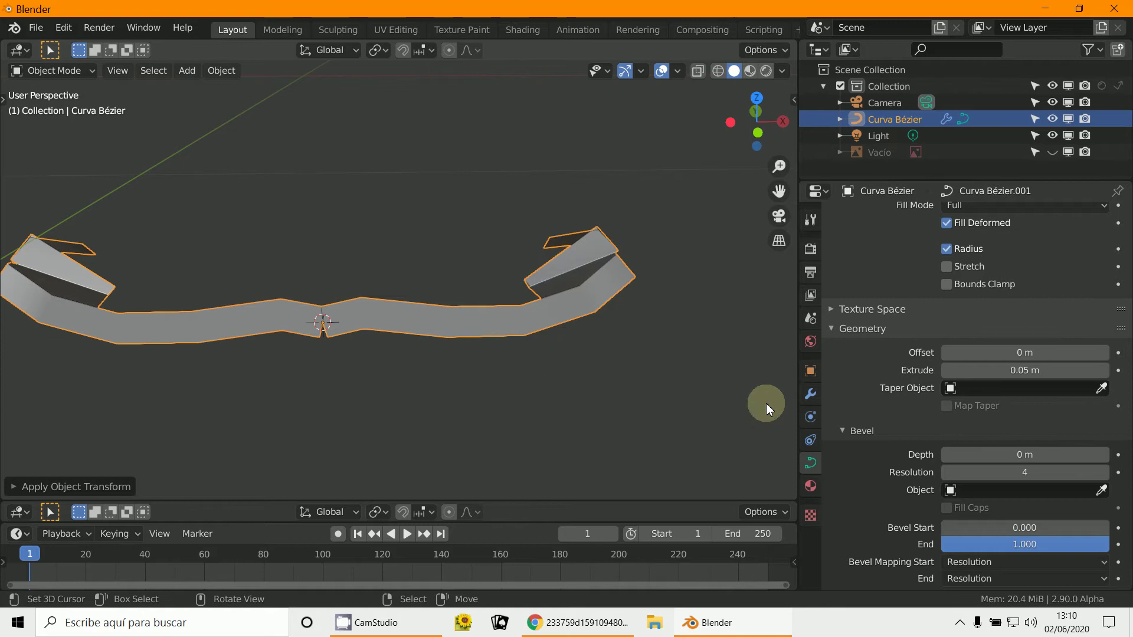
key(KP_1)
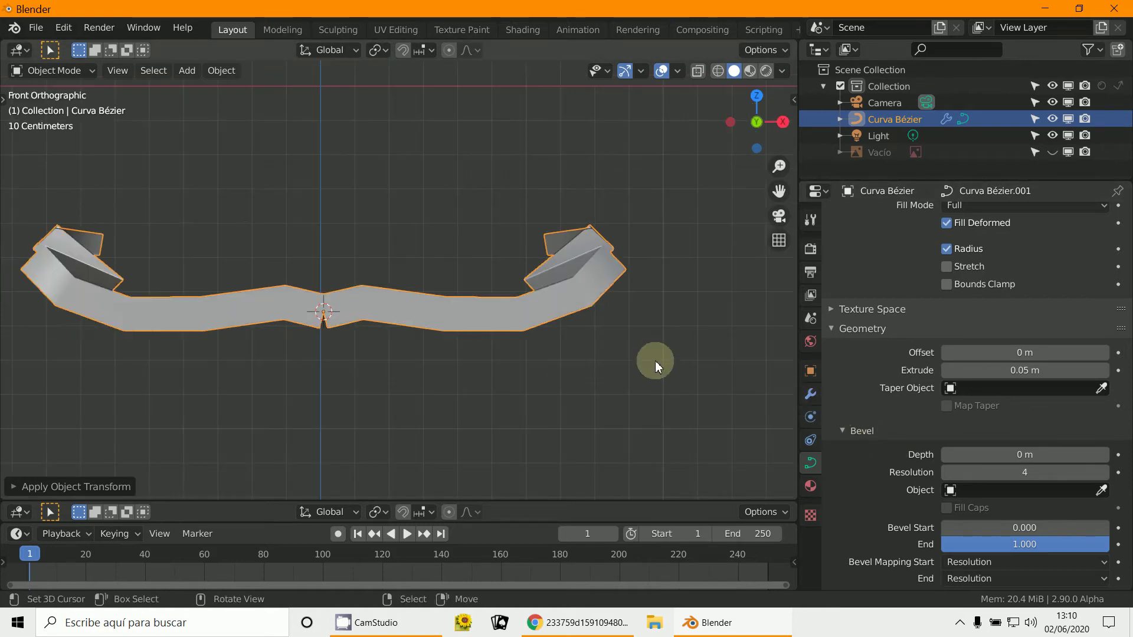
scroll(655, 360, up, 2)
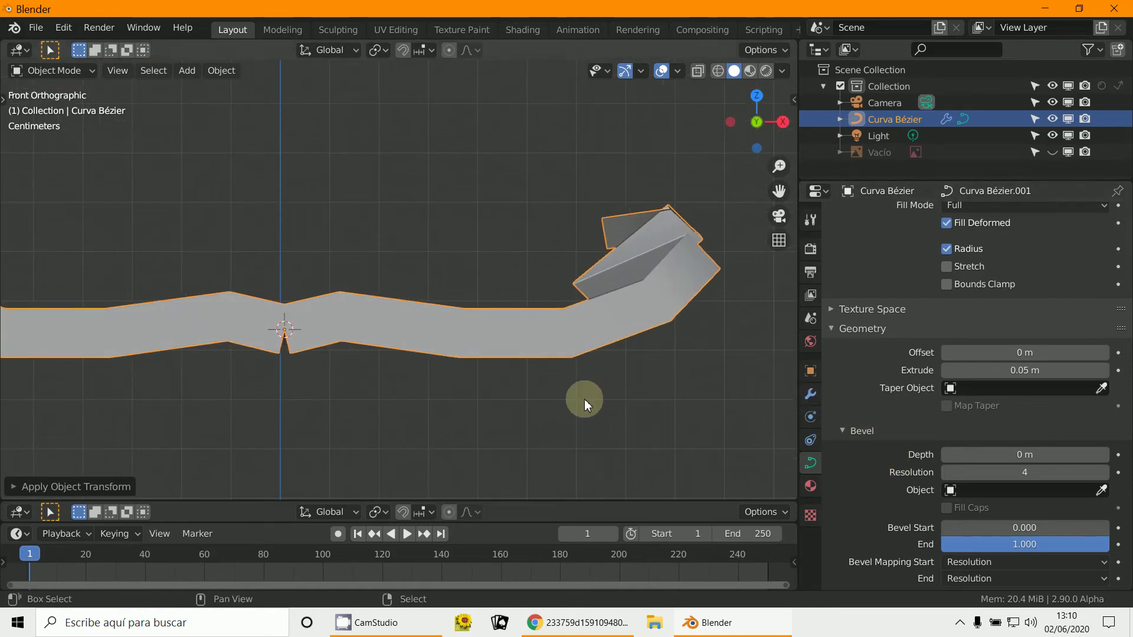
shift+middle_drag(613, 400, 672, 384)
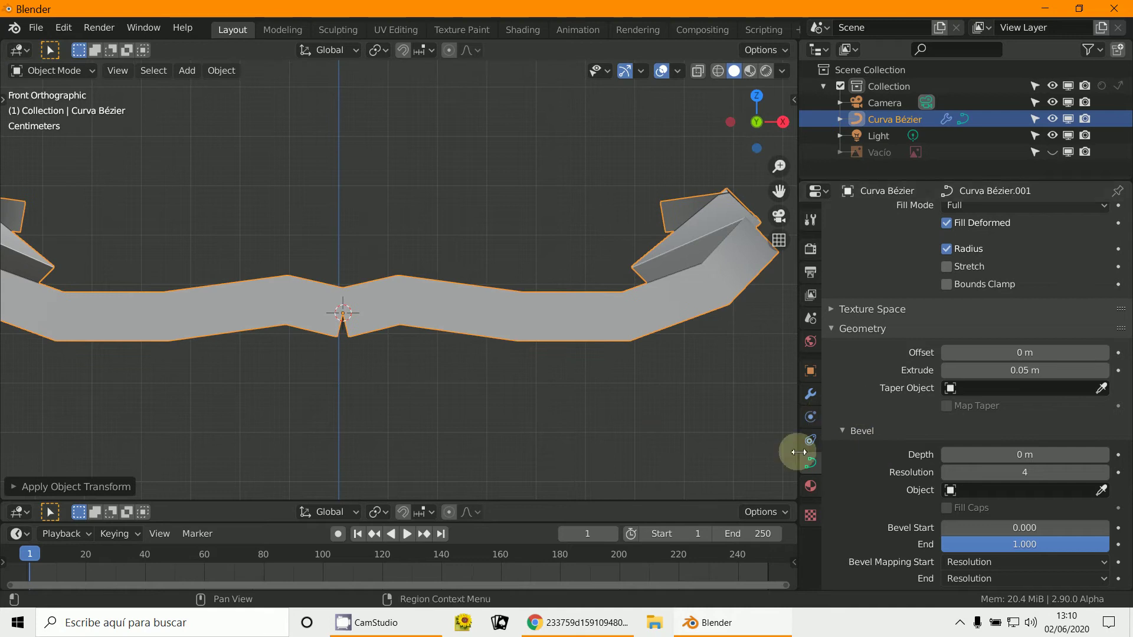
scroll(737, 412, down, 2)
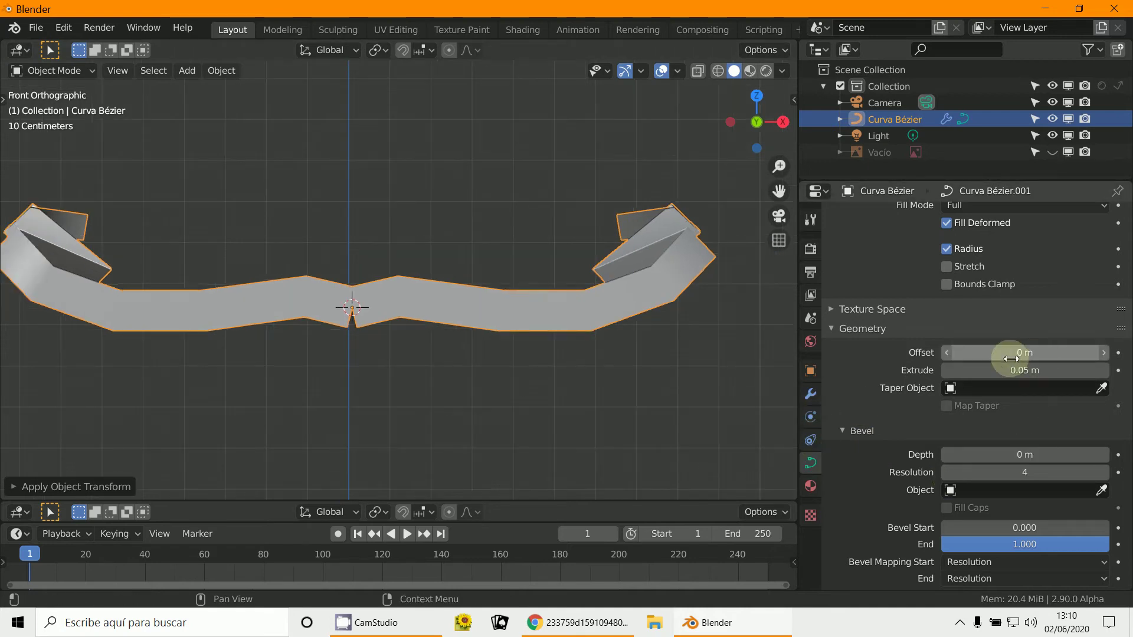
click(1027, 455)
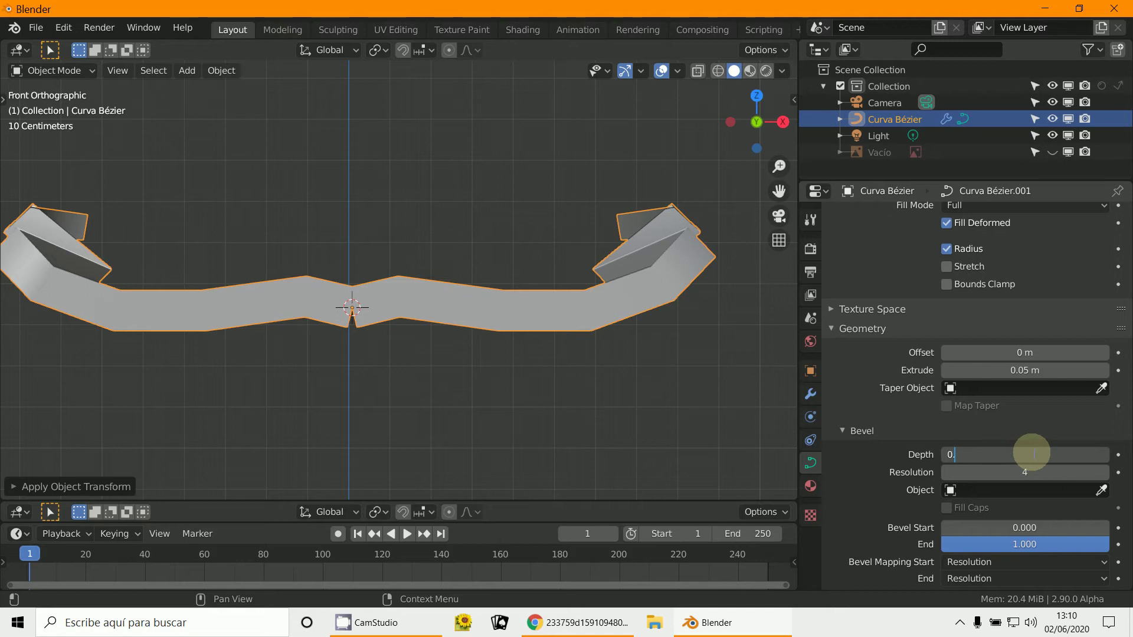
text(0.02)
key(Return)
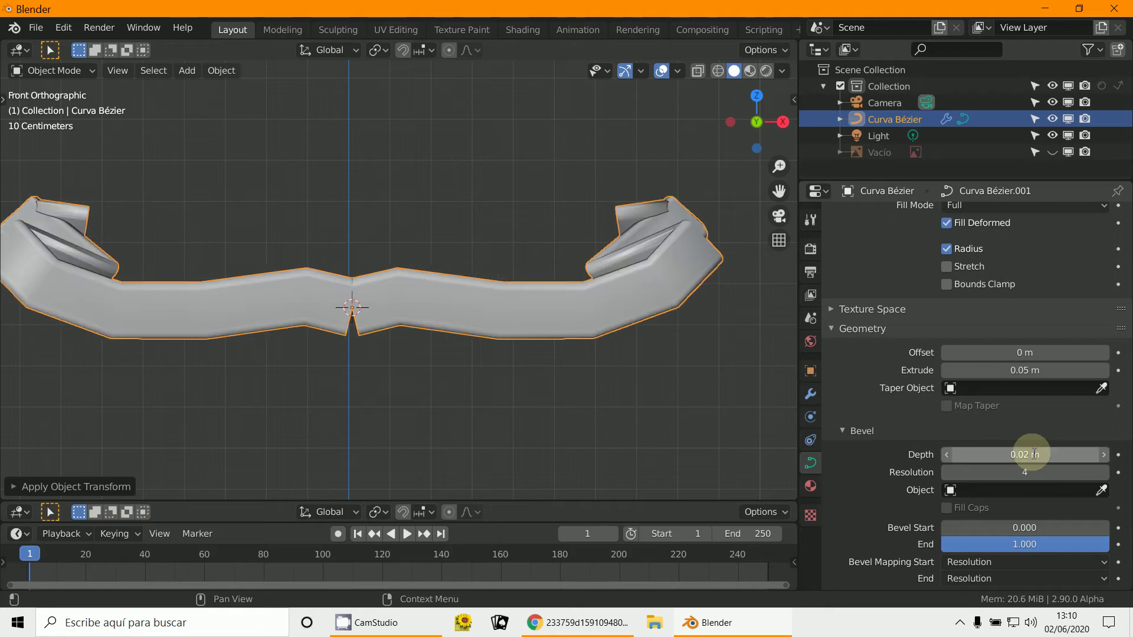
Step: Set the ribbon's bevel depth to 0.005 m for a thinner edge
middle_drag(417, 329, 516, 396)
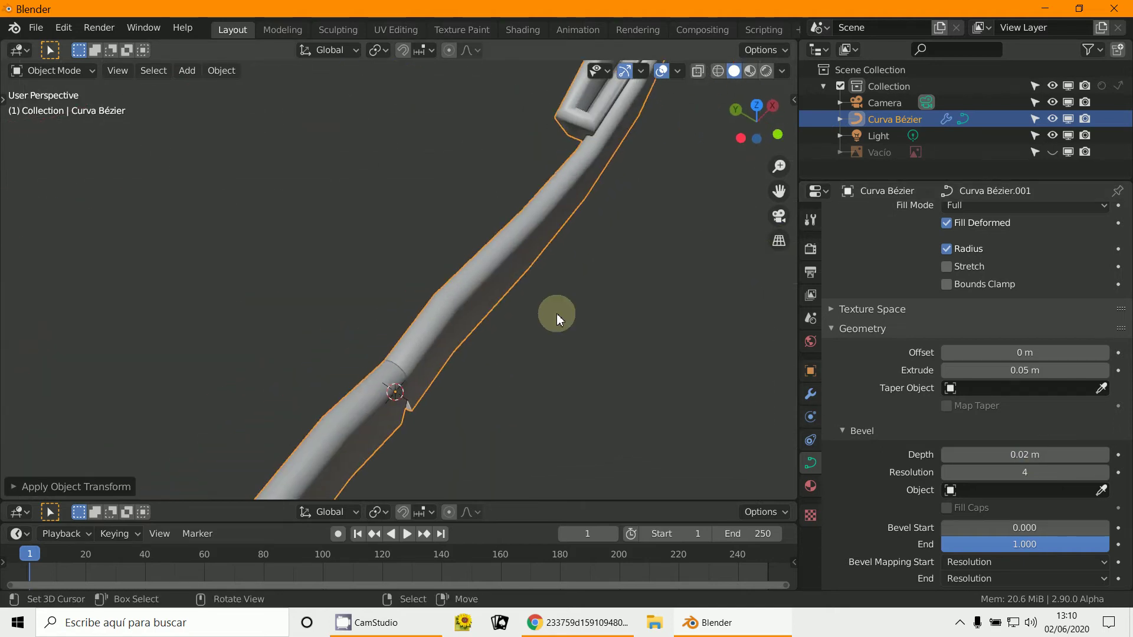
click(1026, 454)
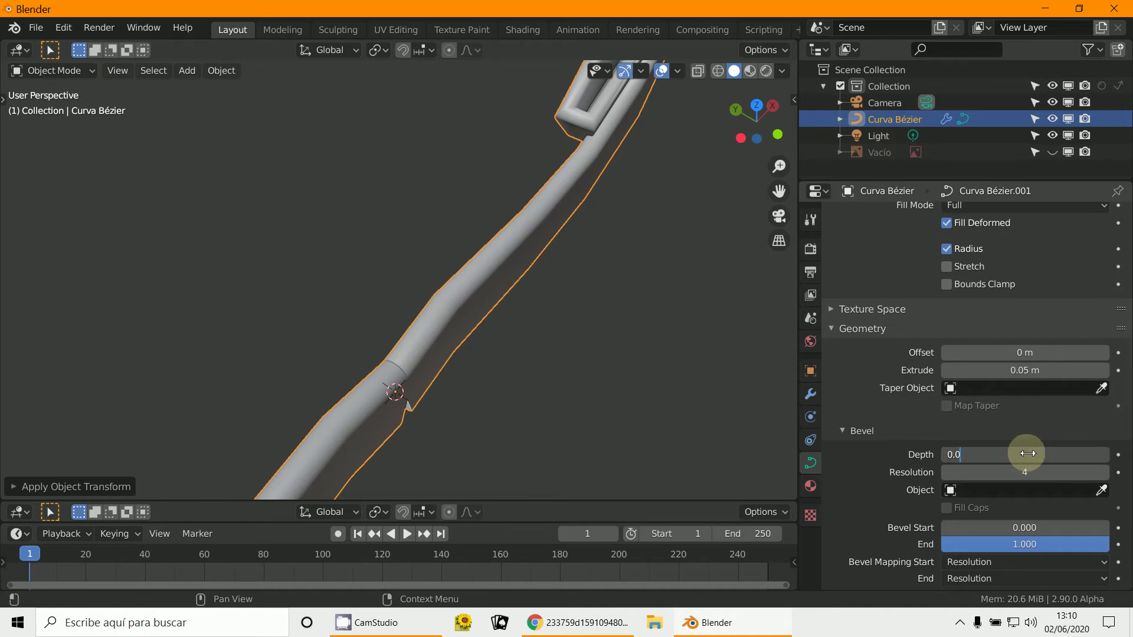
text(0.005)
key(Return)
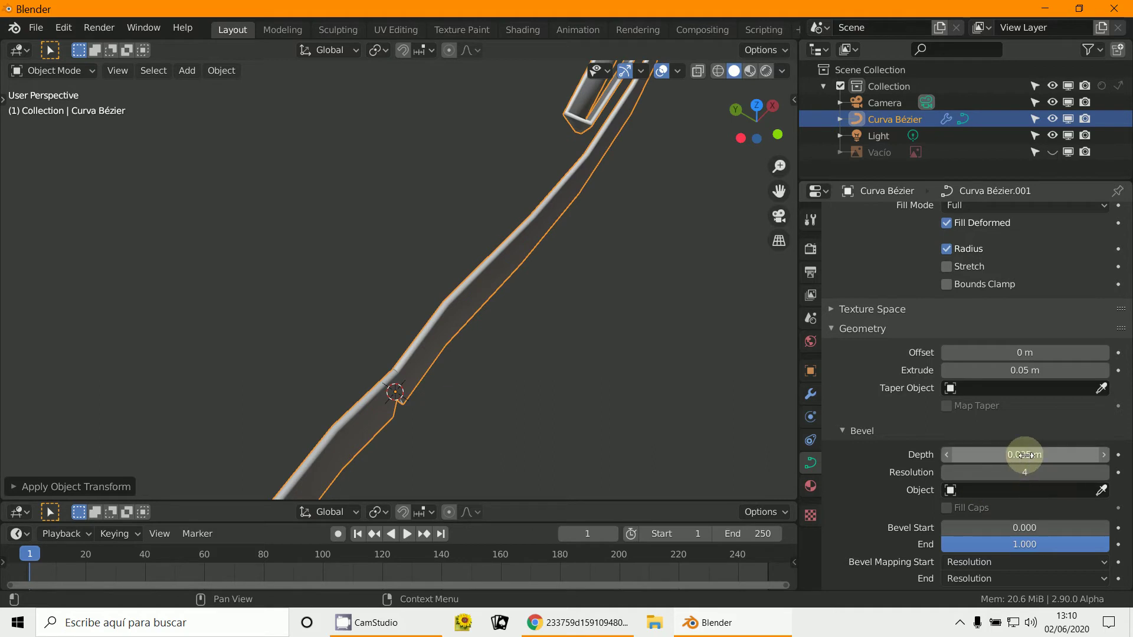
Step: Inspect the ribbon's beveled folds and reset the bevel depth to 0 m
middle_drag(672, 458, 469, 436)
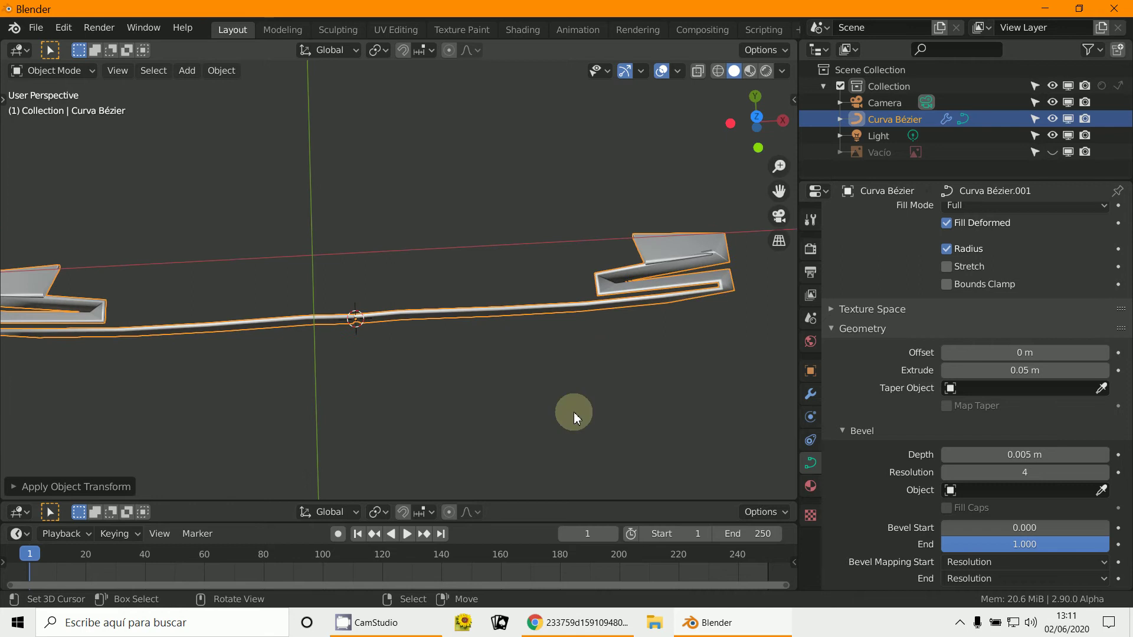
middle_drag(573, 411, 554, 467)
click(48, 71)
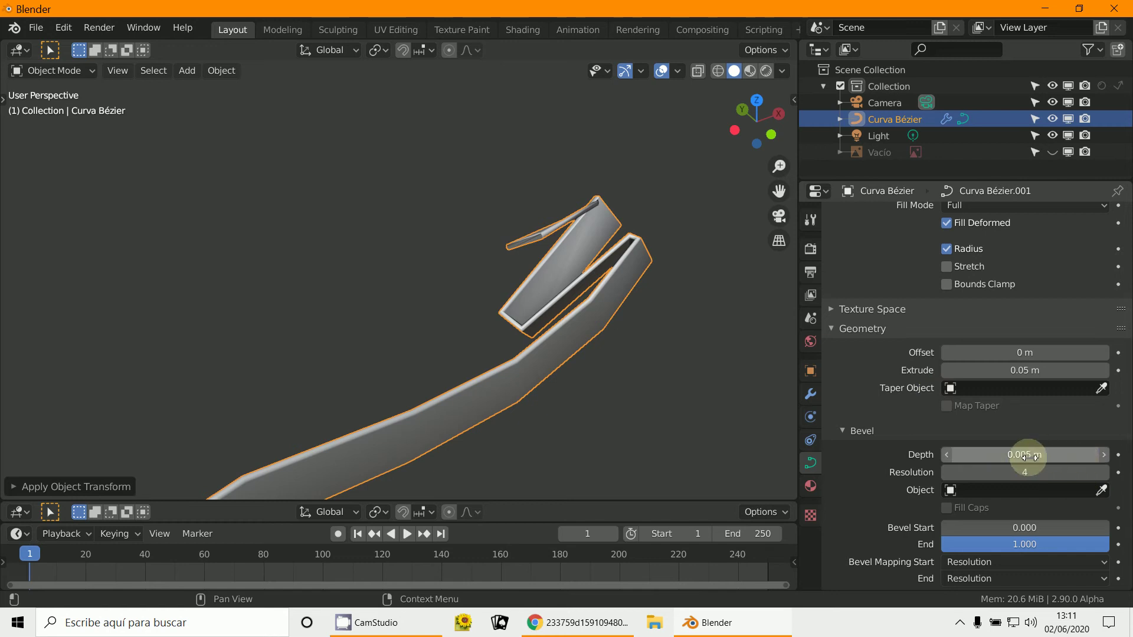
drag(1028, 457, 1045, 456)
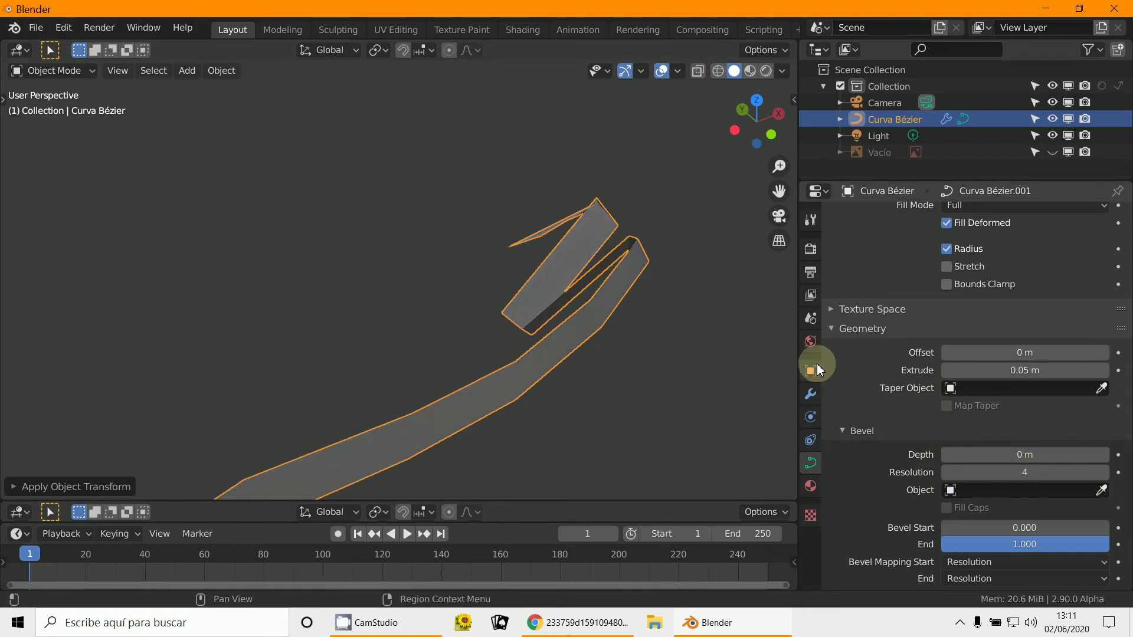
Step: Add a Solidify modifier to the banner curve to give the ribbon thickness
click(811, 394)
click(877, 218)
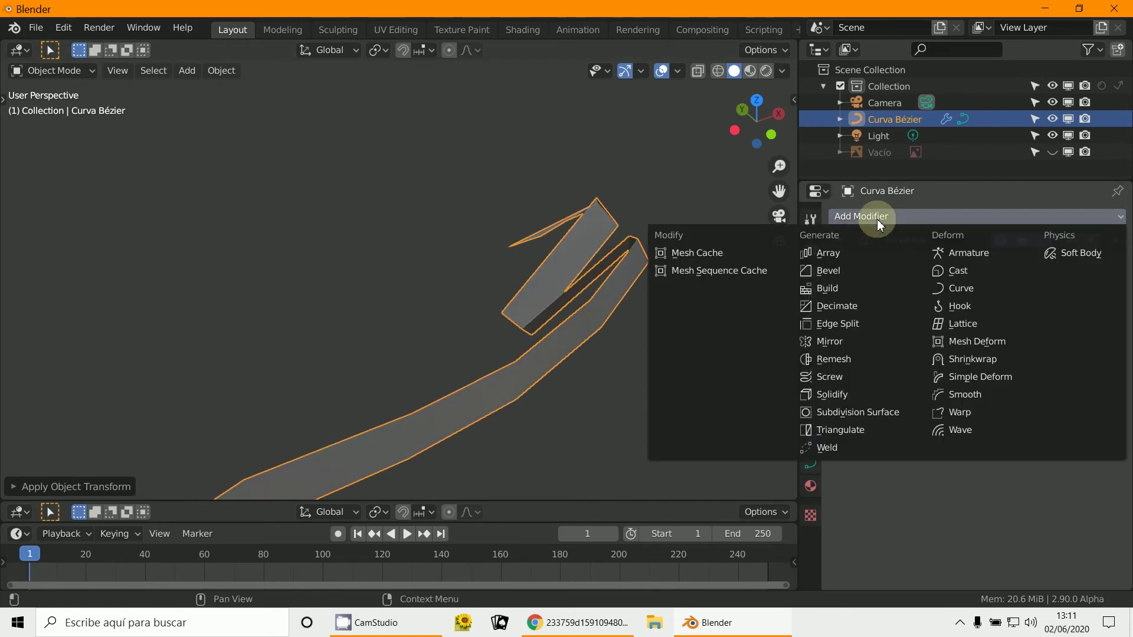
click(842, 394)
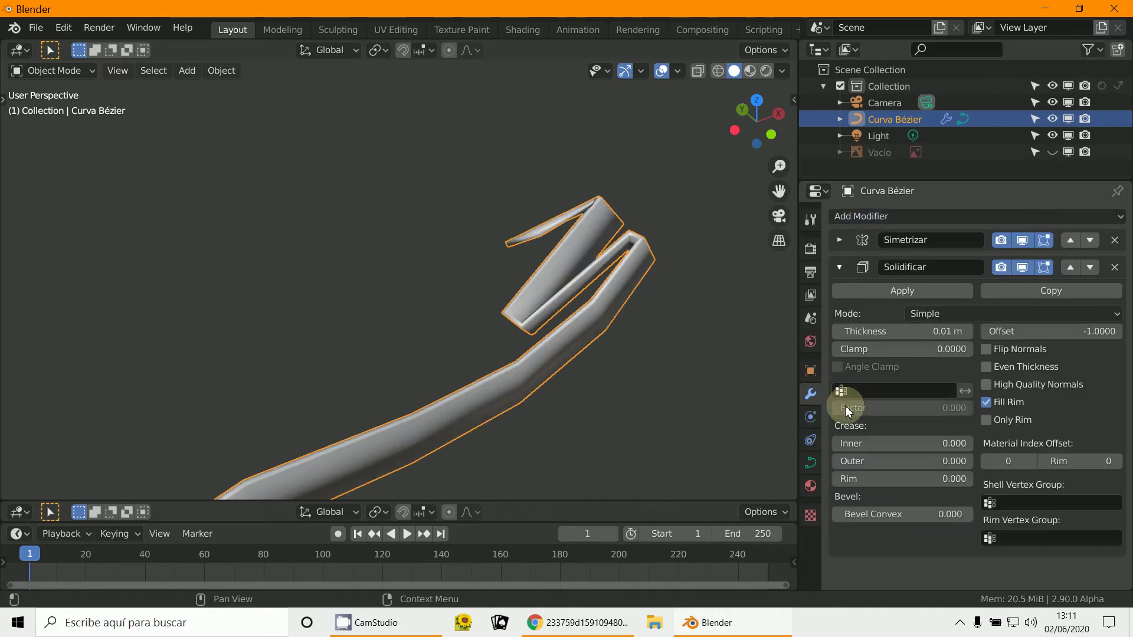
Step: Enter Edit Mode on the banner curve, select all its points and set the spline type to Bezier
middle_drag(519, 354, 460, 343)
scroll(334, 306, up, 2)
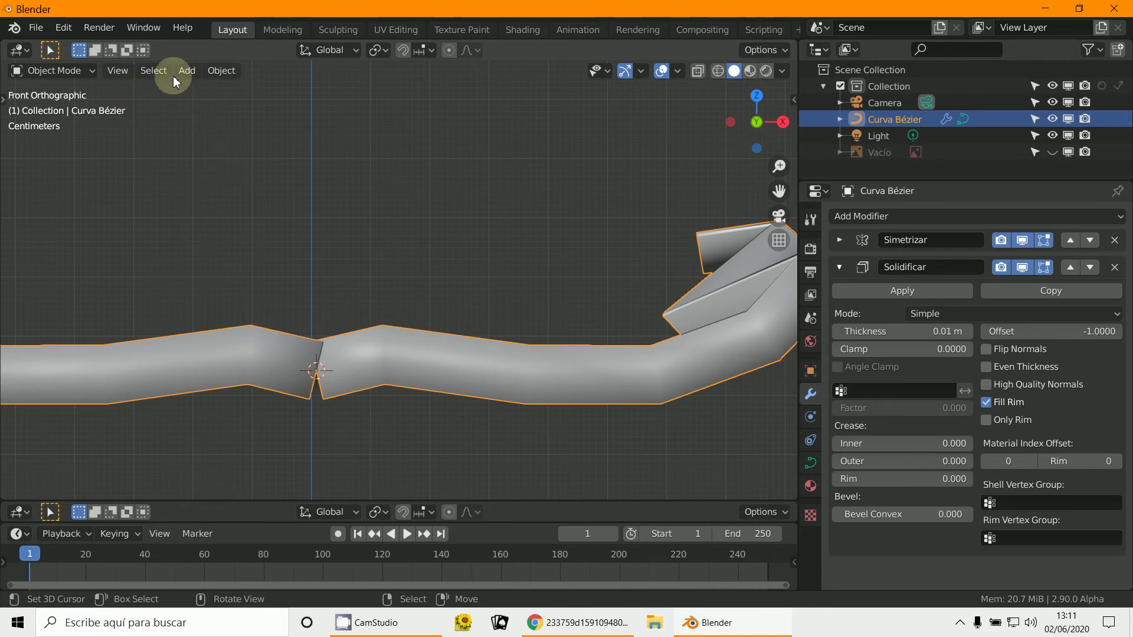
click(153, 72)
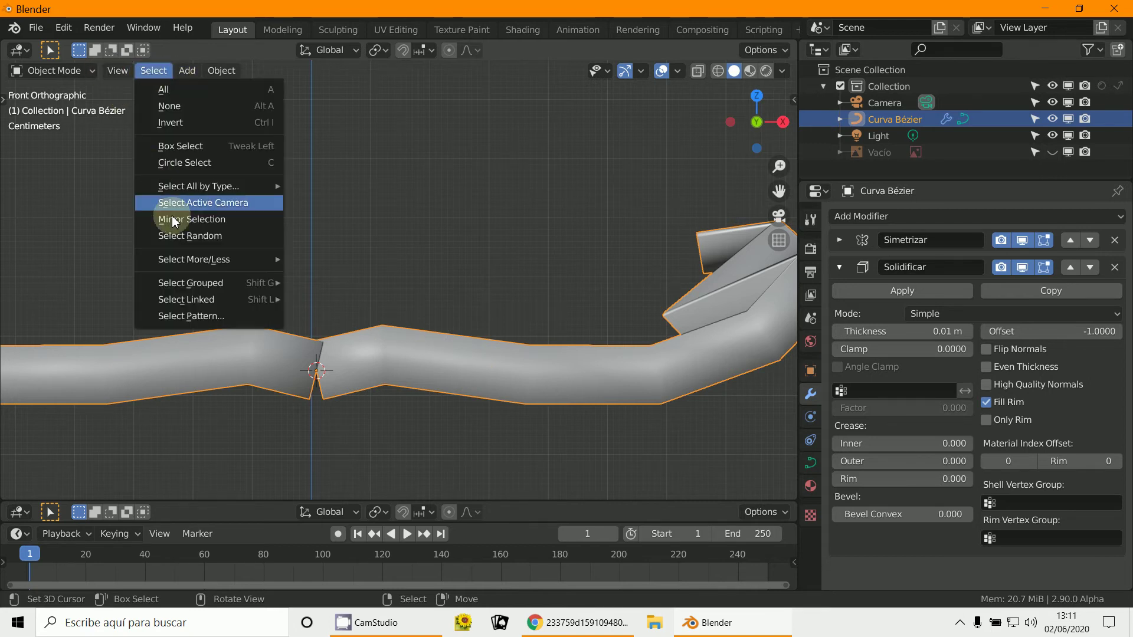
click(44, 71)
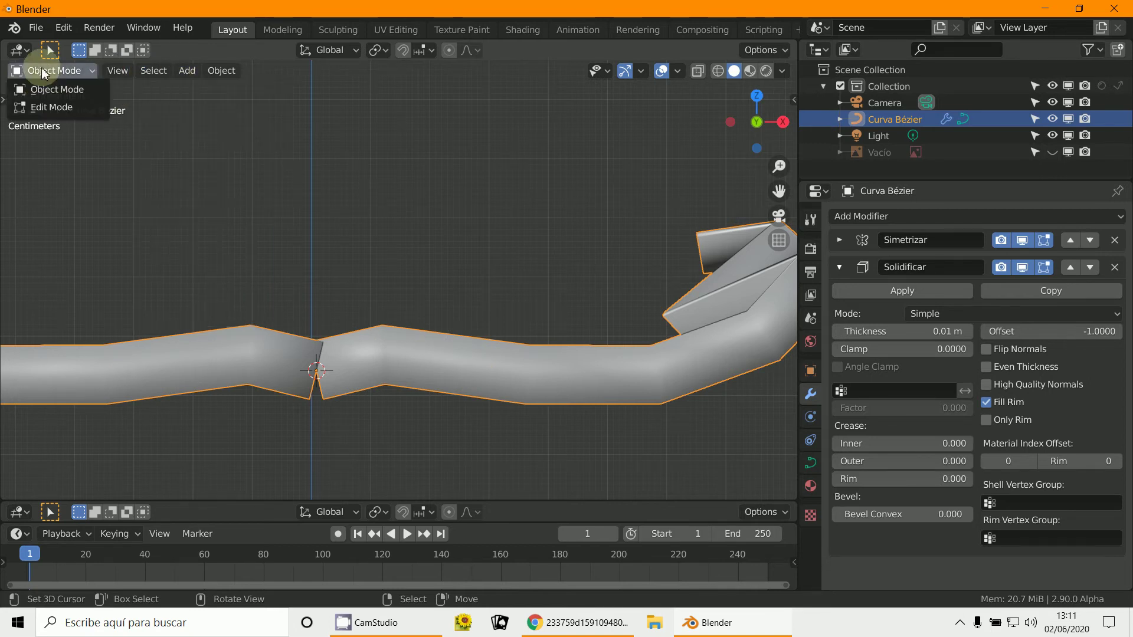
click(53, 106)
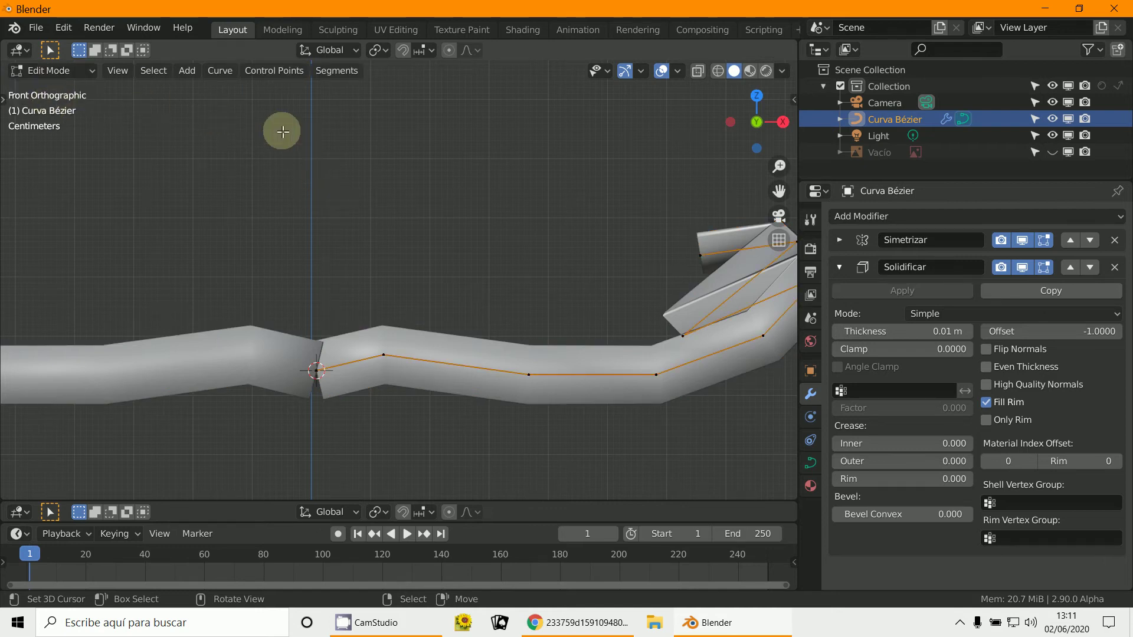
key(a)
click(221, 80)
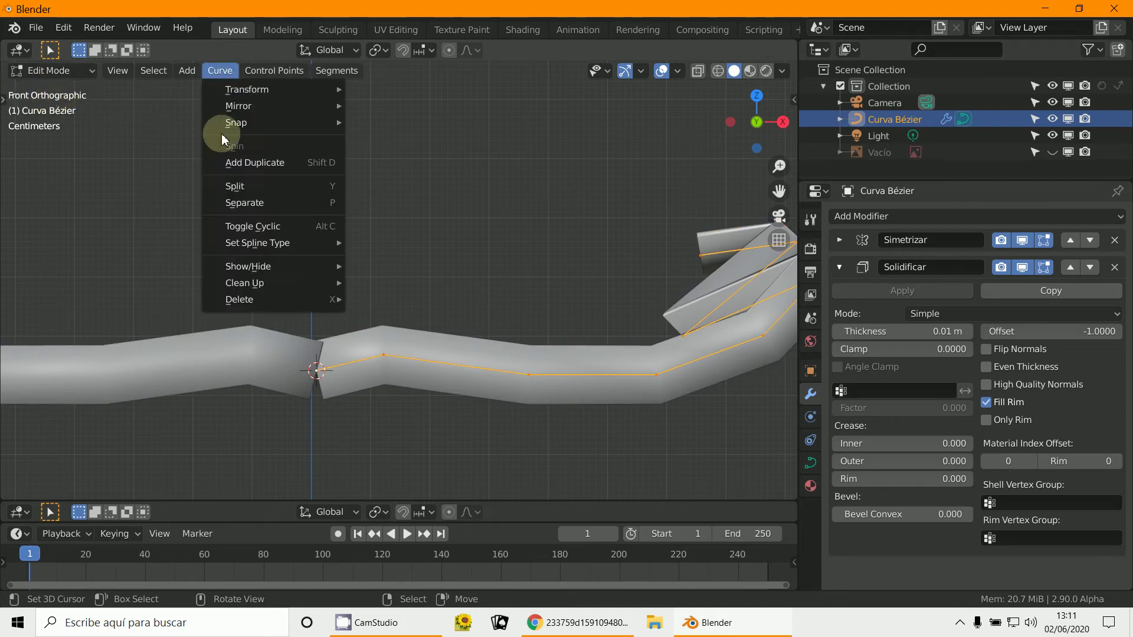
mouse_move(250, 243)
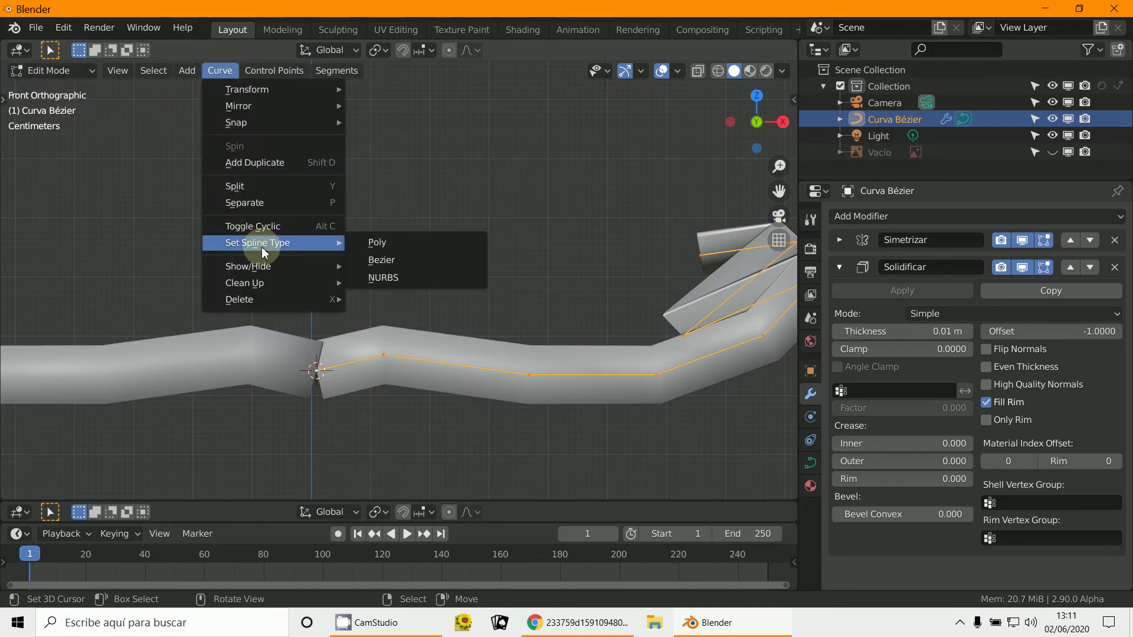
click(410, 268)
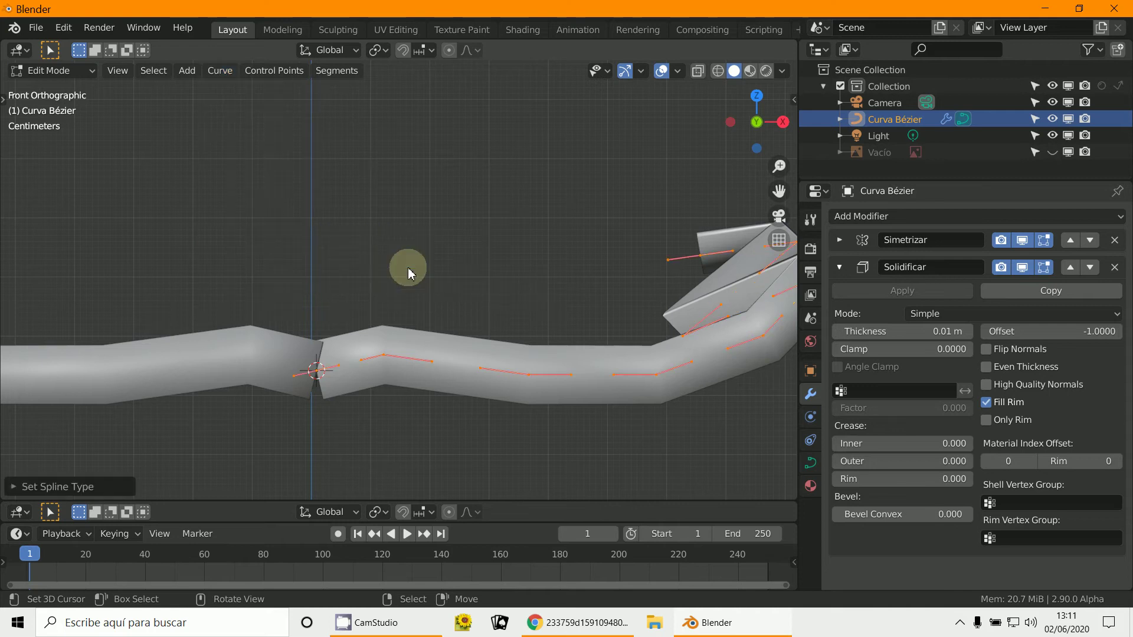
Step: Adjust both Bezier handles of the crest point just right of the banner's centre, extending its outer handle horizontally for a smoother curve
shift+middle_drag(397, 356, 343, 274)
scroll(343, 274, up, 4)
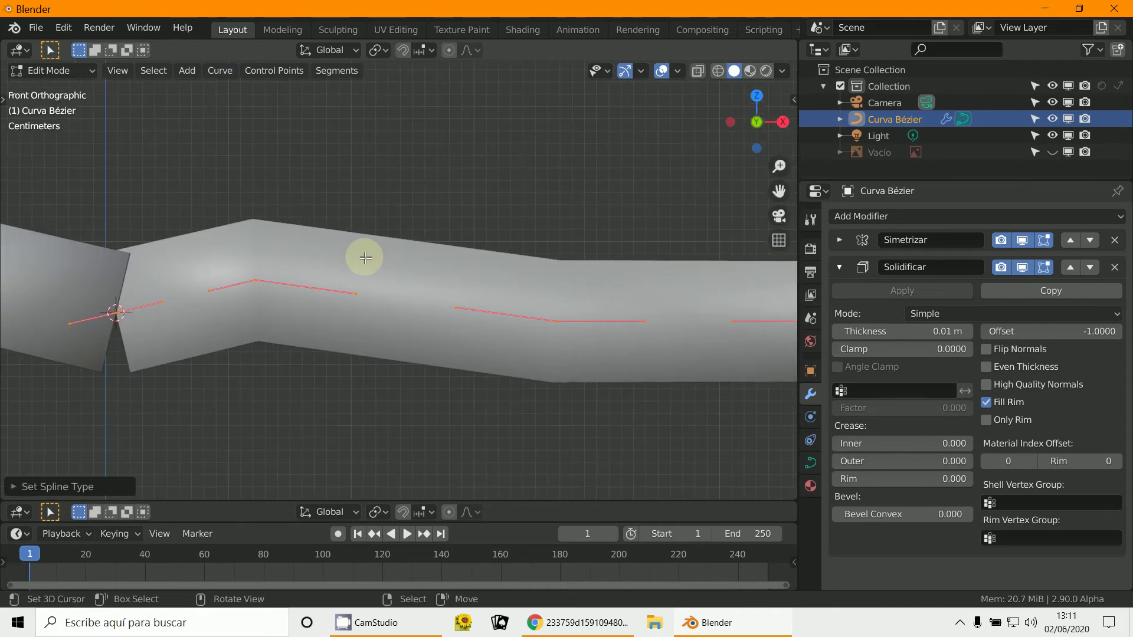
click(224, 287)
shift+middle_drag(304, 332, 345, 338)
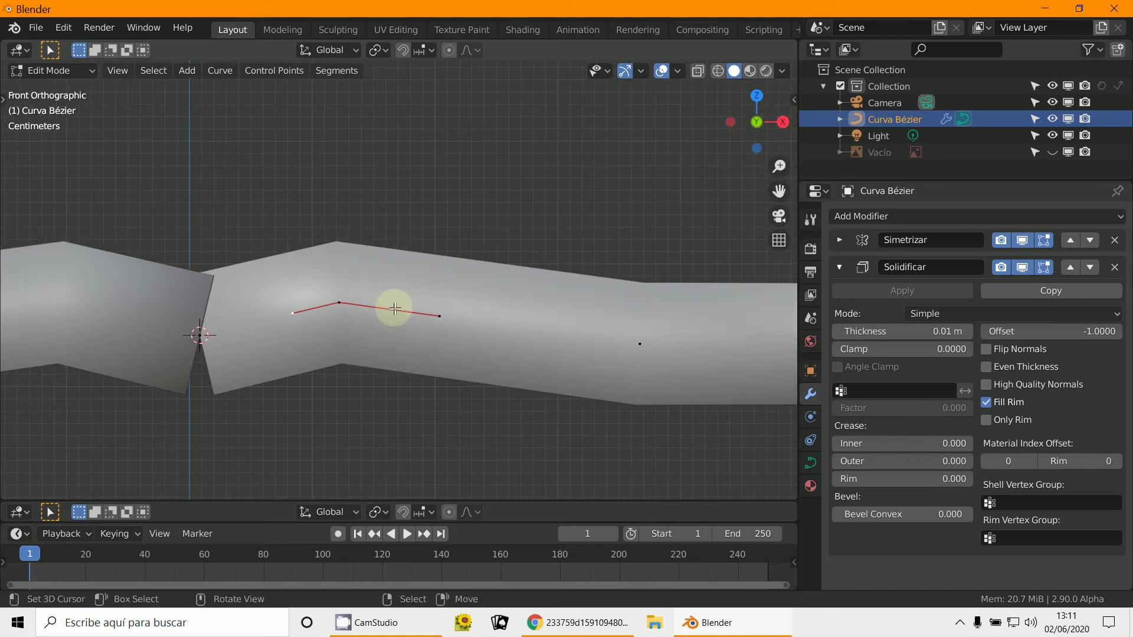
key(g)
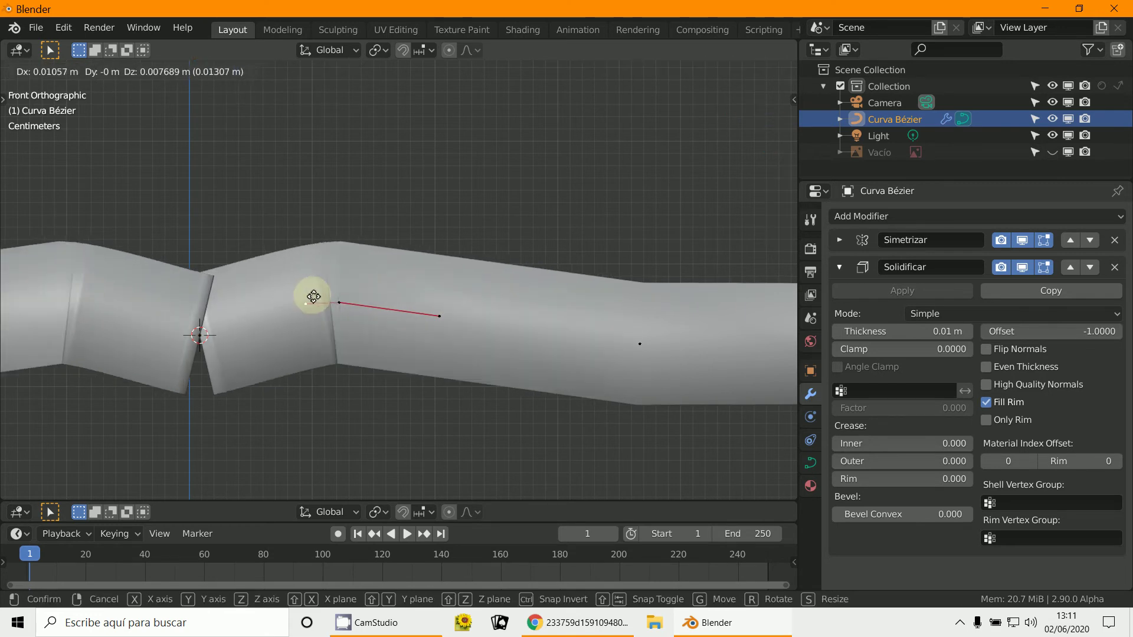
click(325, 315)
click(443, 316)
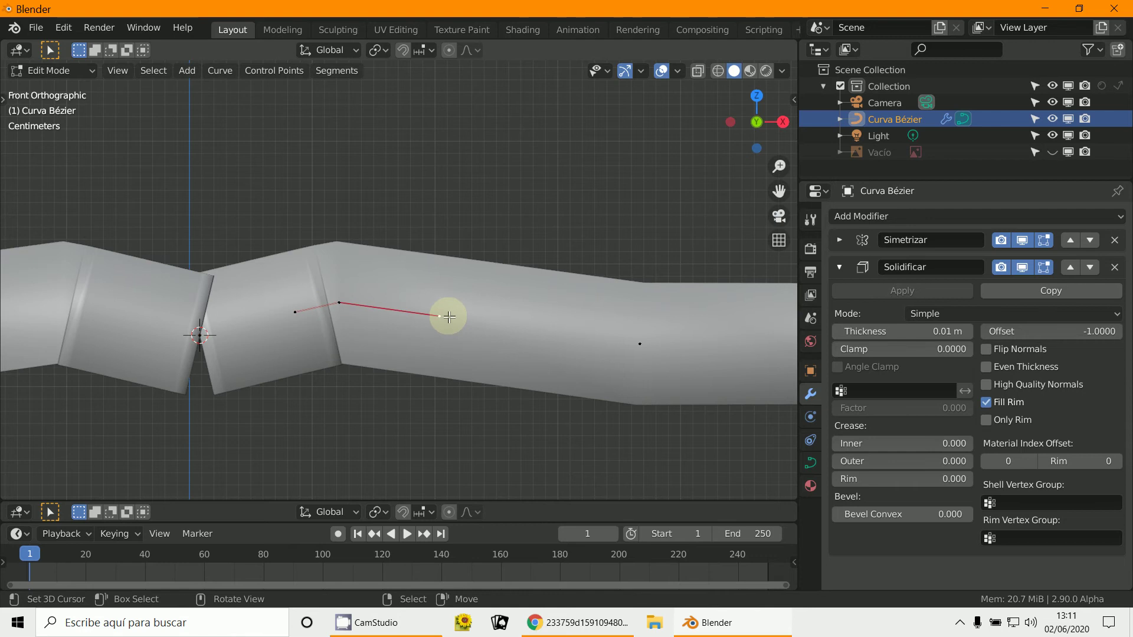
key(g)
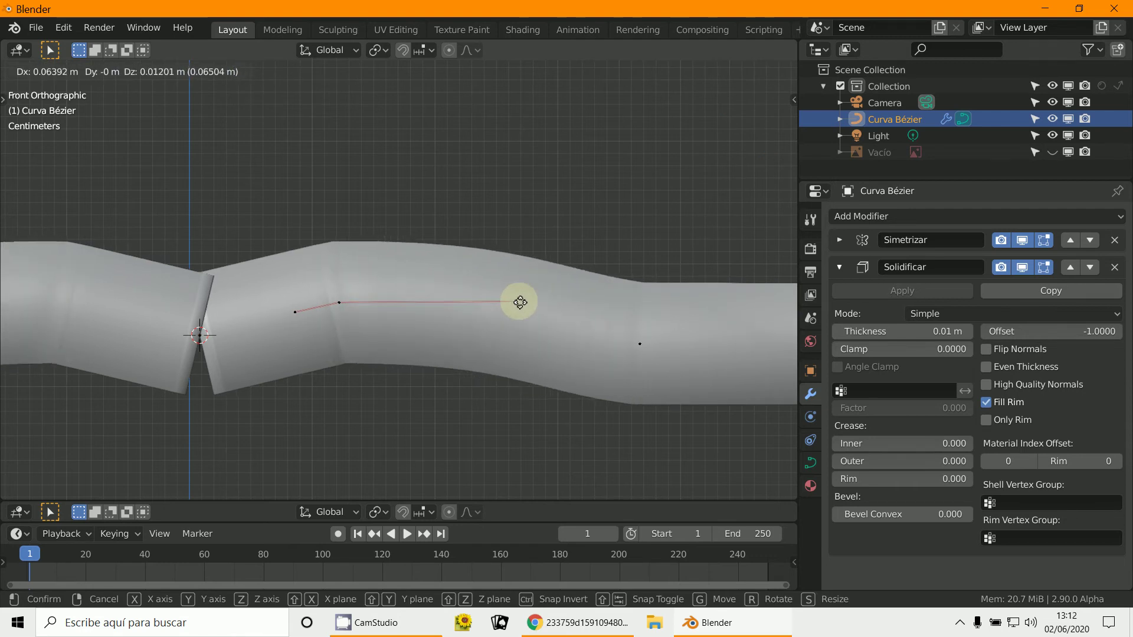
click(518, 300)
Step: Nudge the curve's centre point at the mirror seam, rotate its handles to horizontal and scale them shorter
shift+middle_drag(419, 298, 305, 330)
click(237, 352)
key(g)
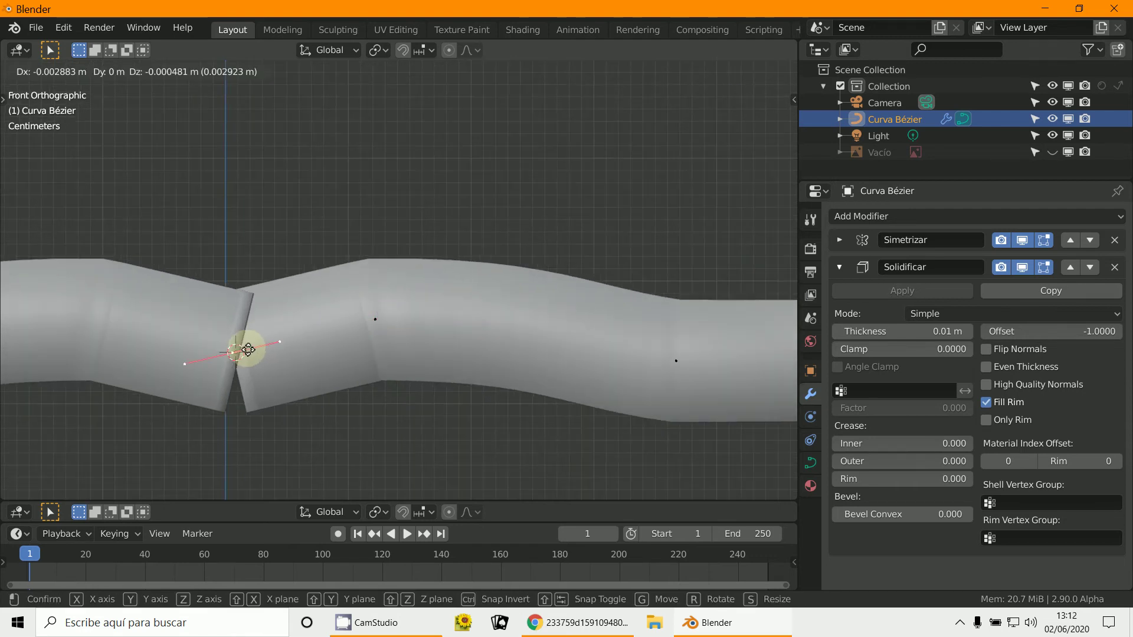
click(249, 352)
key(r)
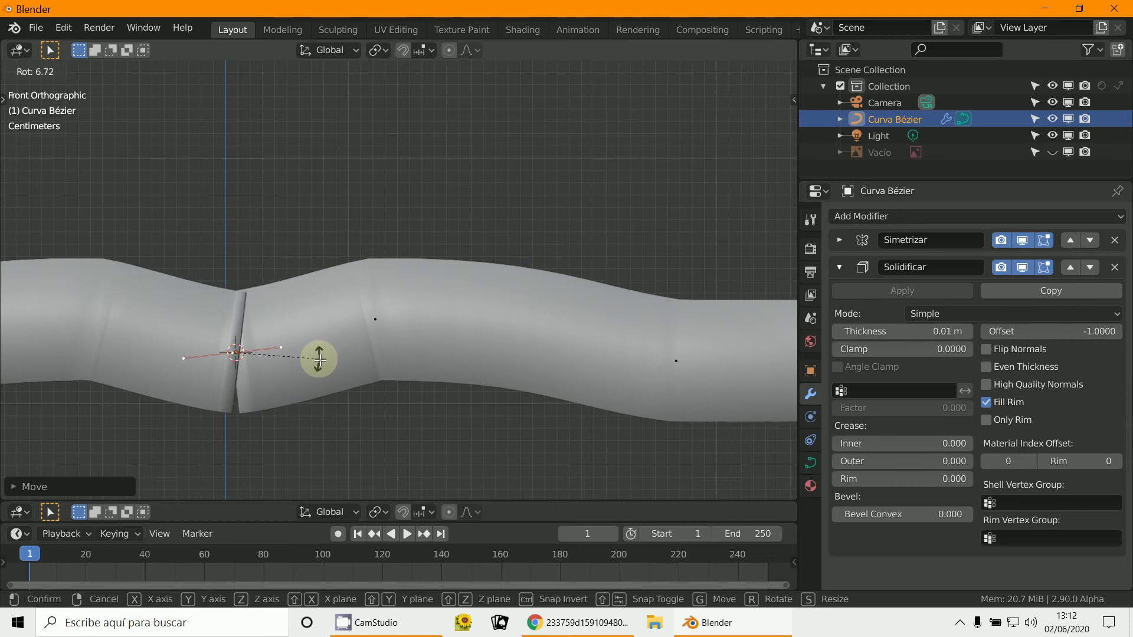
click(306, 368)
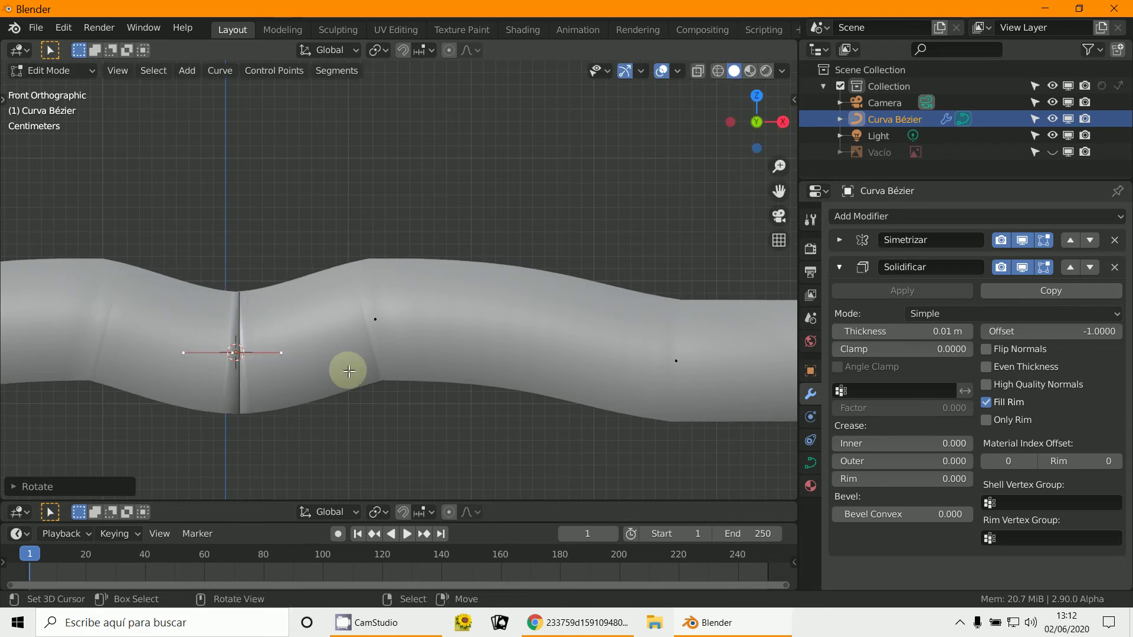
key(s)
click(295, 367)
Step: Reposition the centre point to close the mirror seam, expanding the Simetrizar modifier to check its settings
key(g)
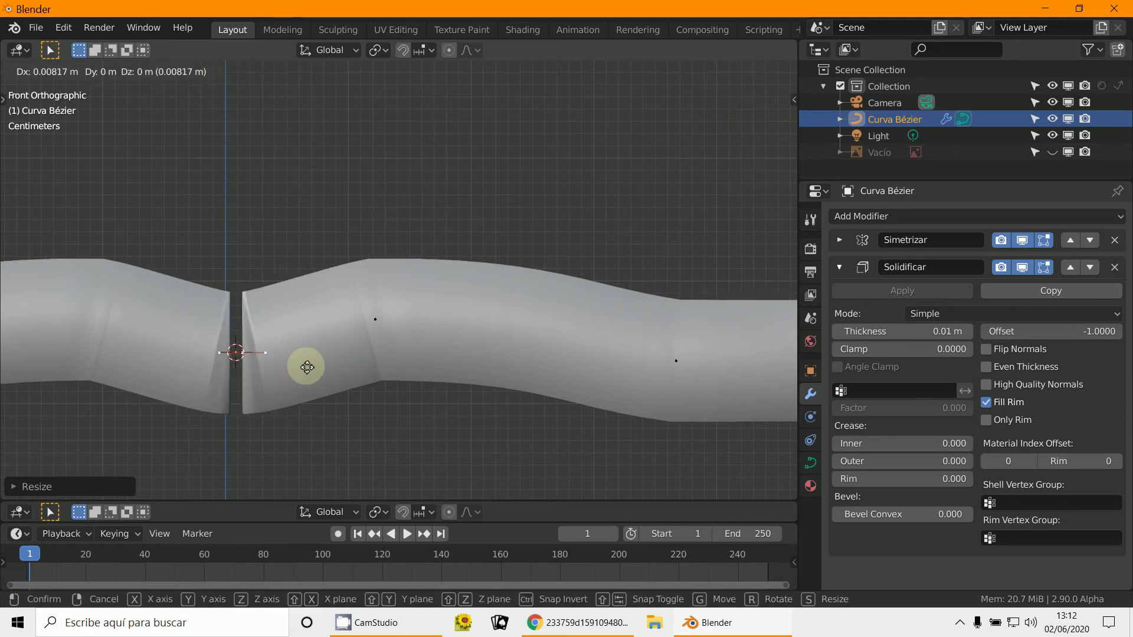
click(294, 362)
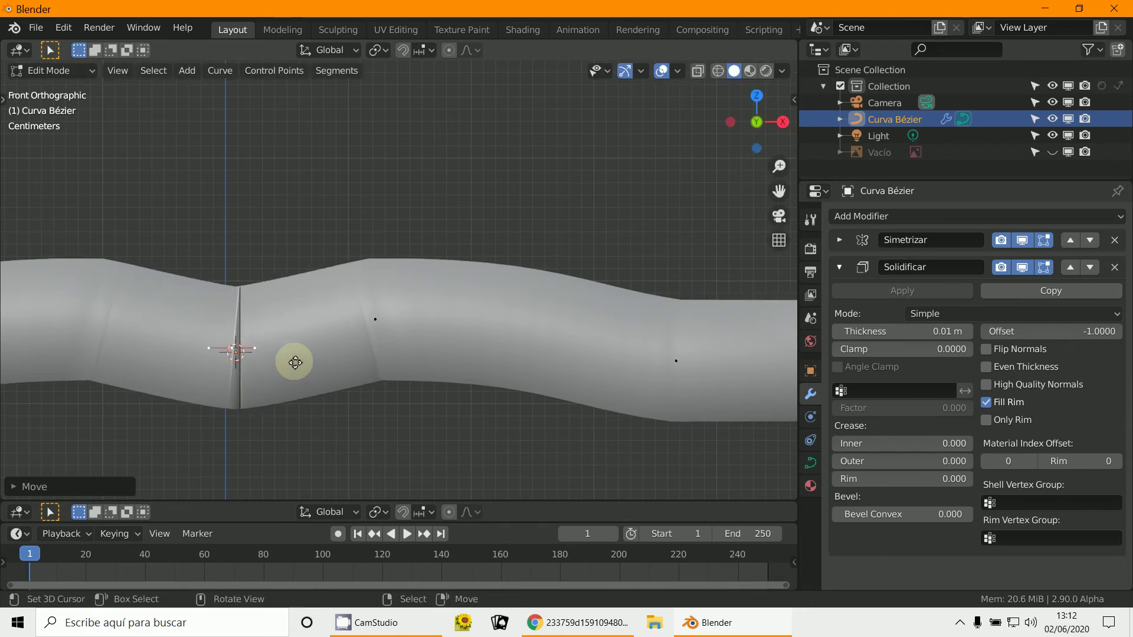
click(839, 239)
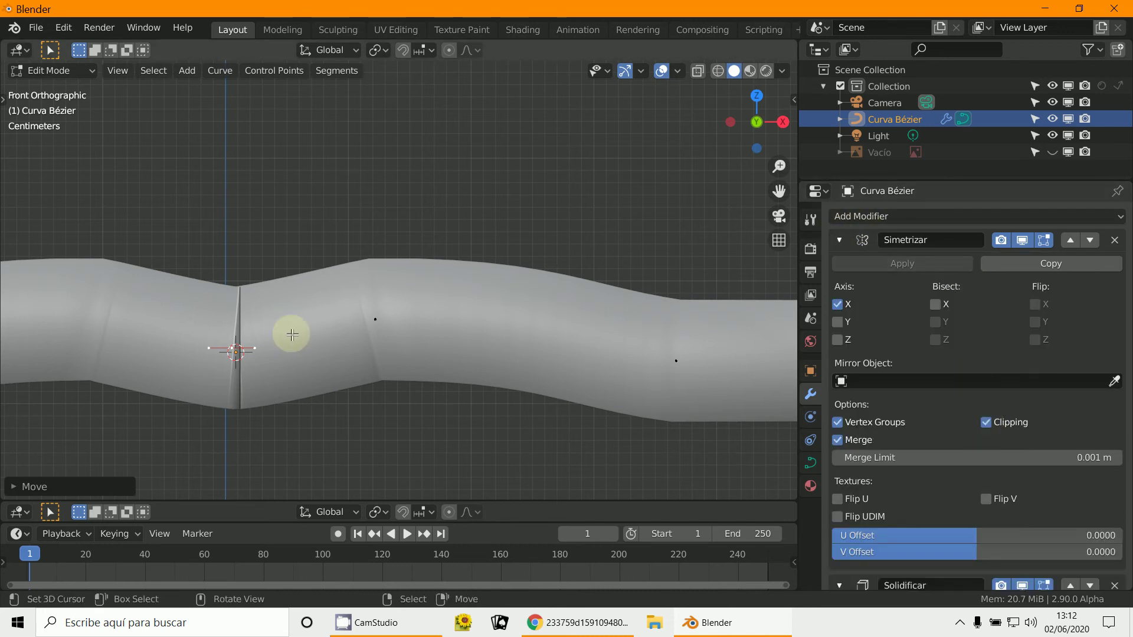
key(g)
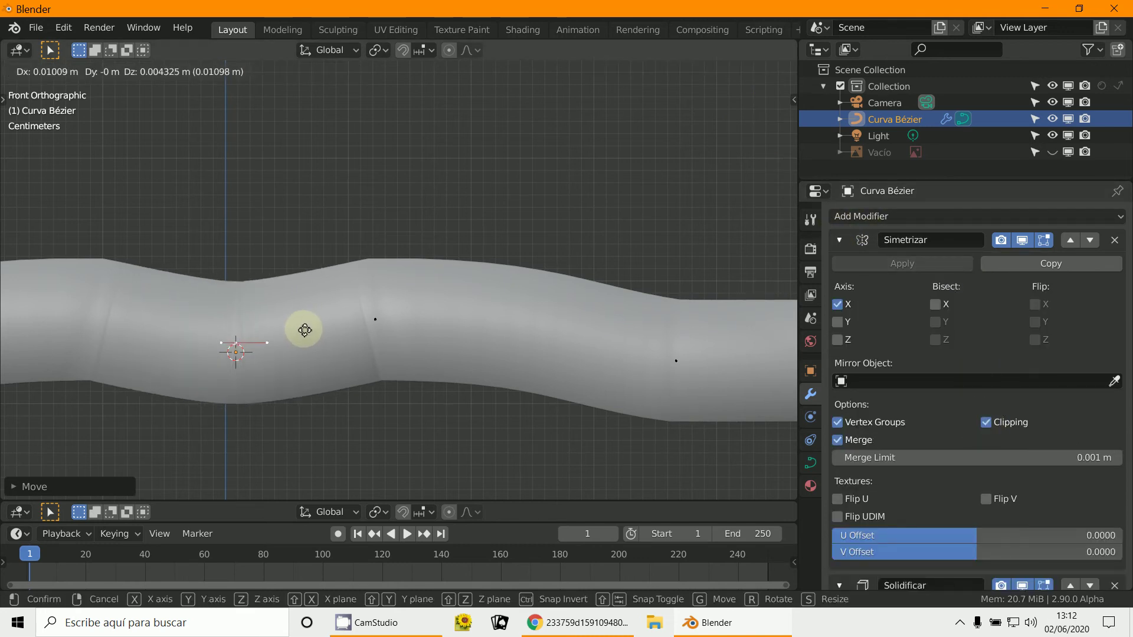
click(304, 343)
Step: Try new positions for both handles of the valley point on the banner's right half
scroll(443, 337, down, 2)
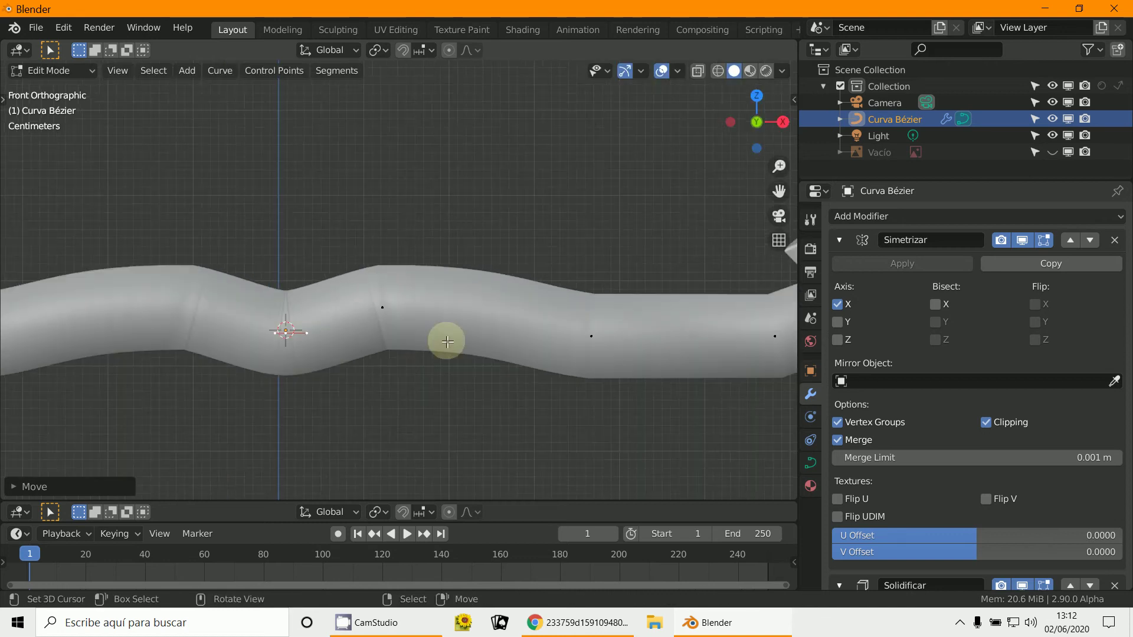
ctrl+scroll(437, 347, down, 3)
click(477, 345)
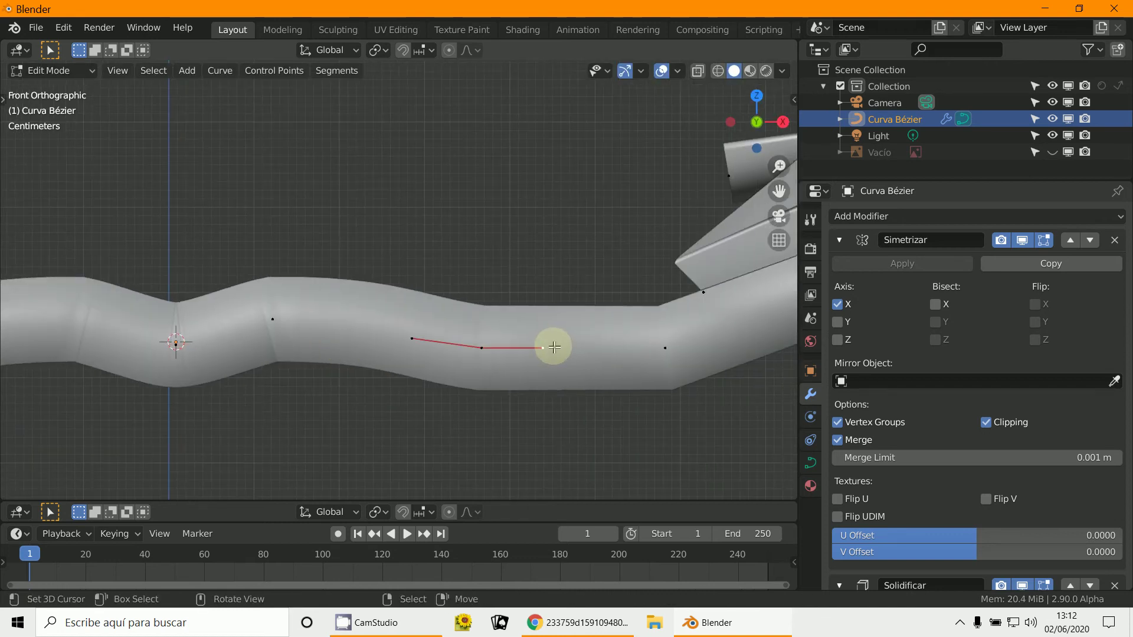
key(g)
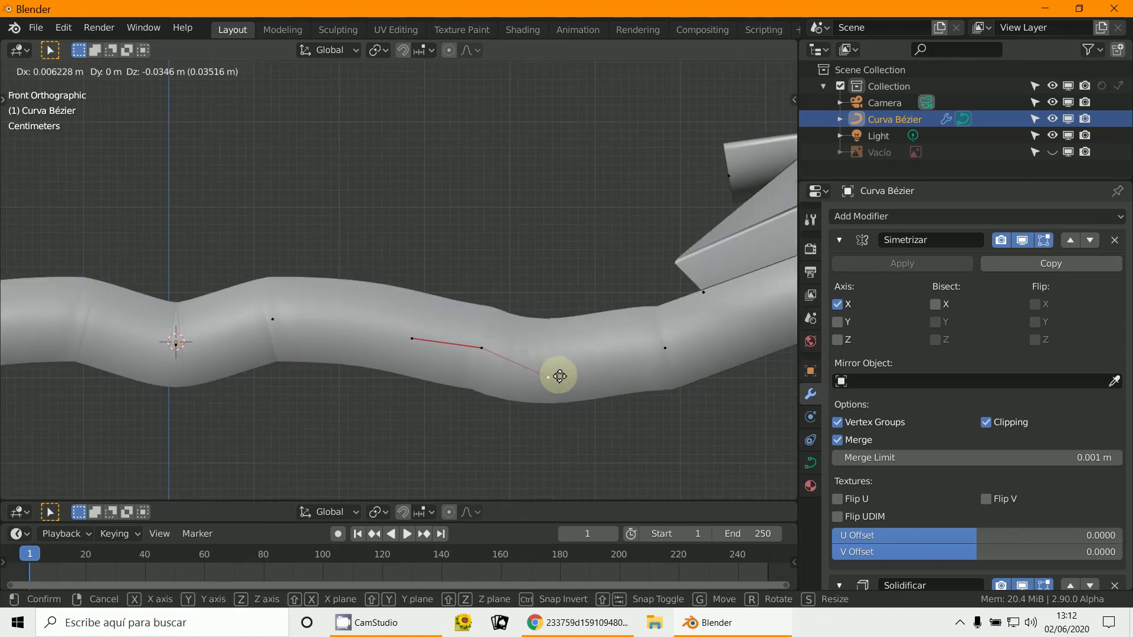
click(553, 348)
scroll(999, 470, down, 5)
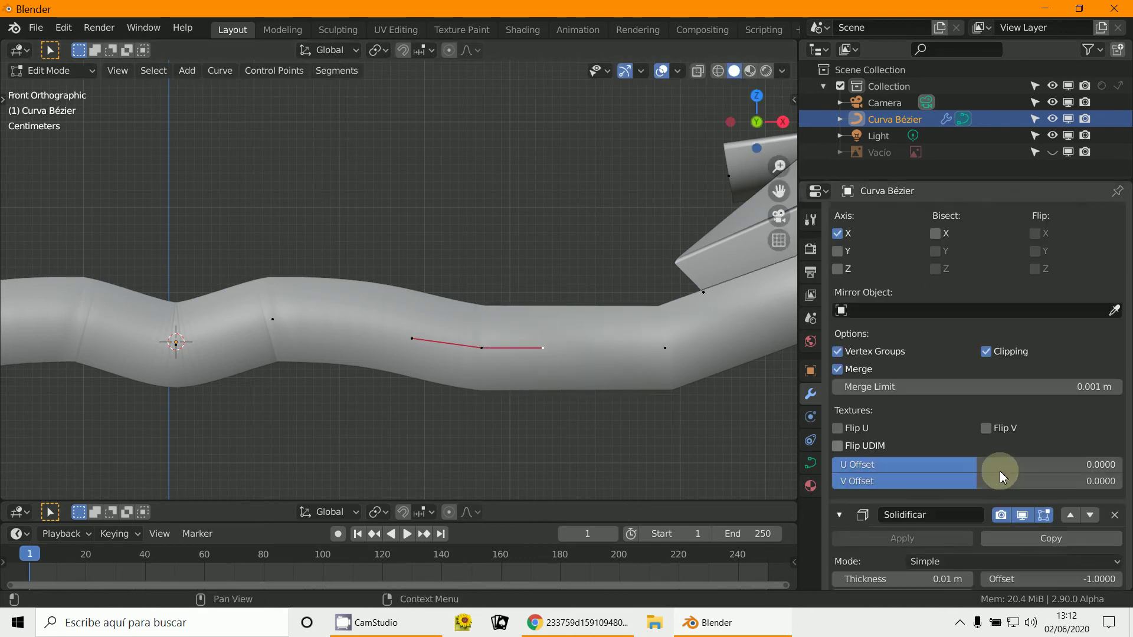
scroll(971, 470, up, 4)
key(g)
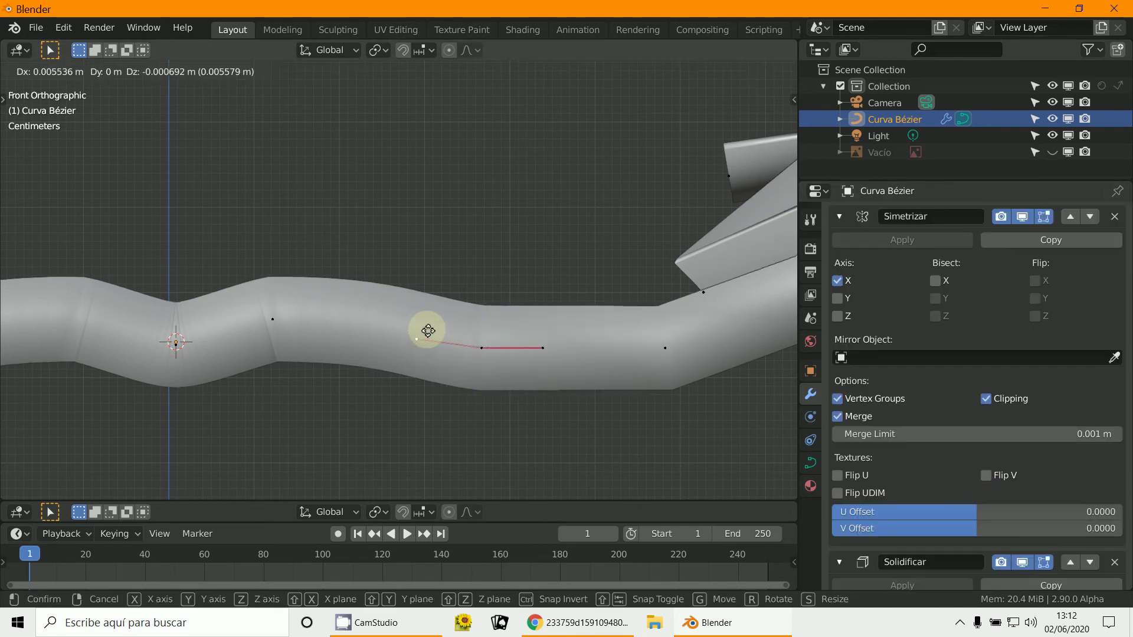
click(411, 332)
Step: In top view, reshape the lower corner of the rear fold by pulling one handle outward and shortening the other
middle_drag(462, 321, 400, 362)
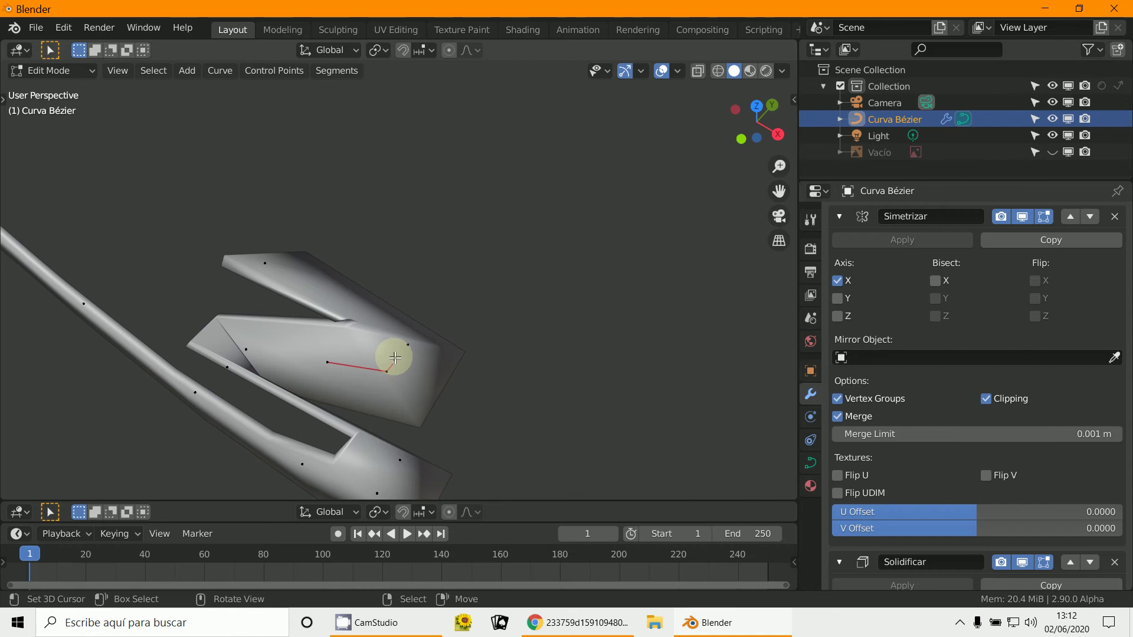
key(KP_7)
scroll(392, 354, up, 4)
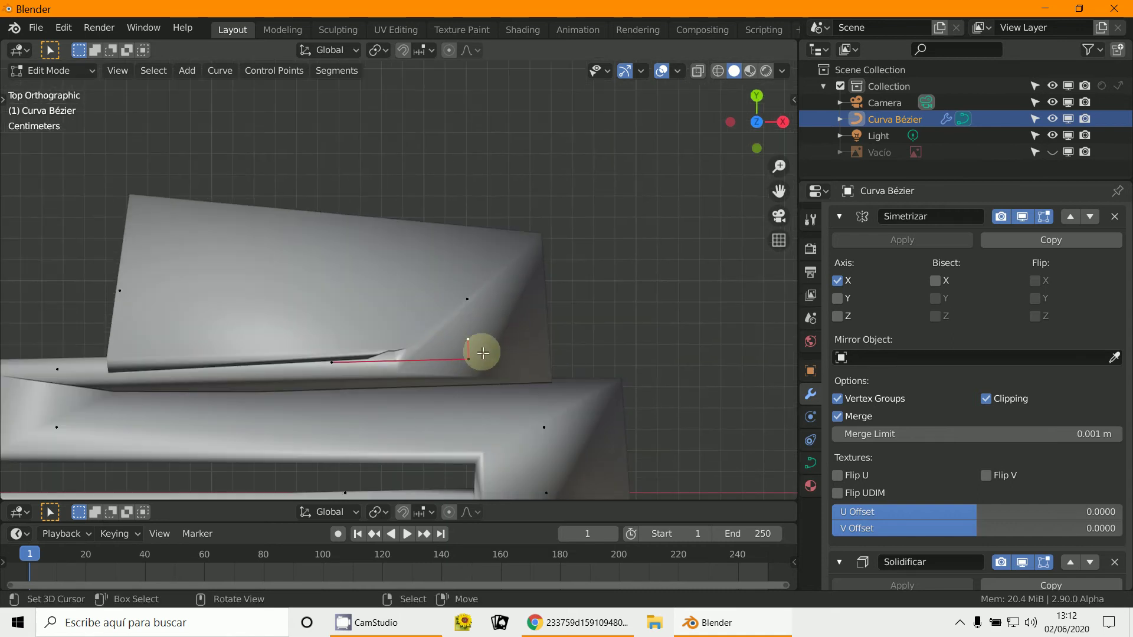
key(g)
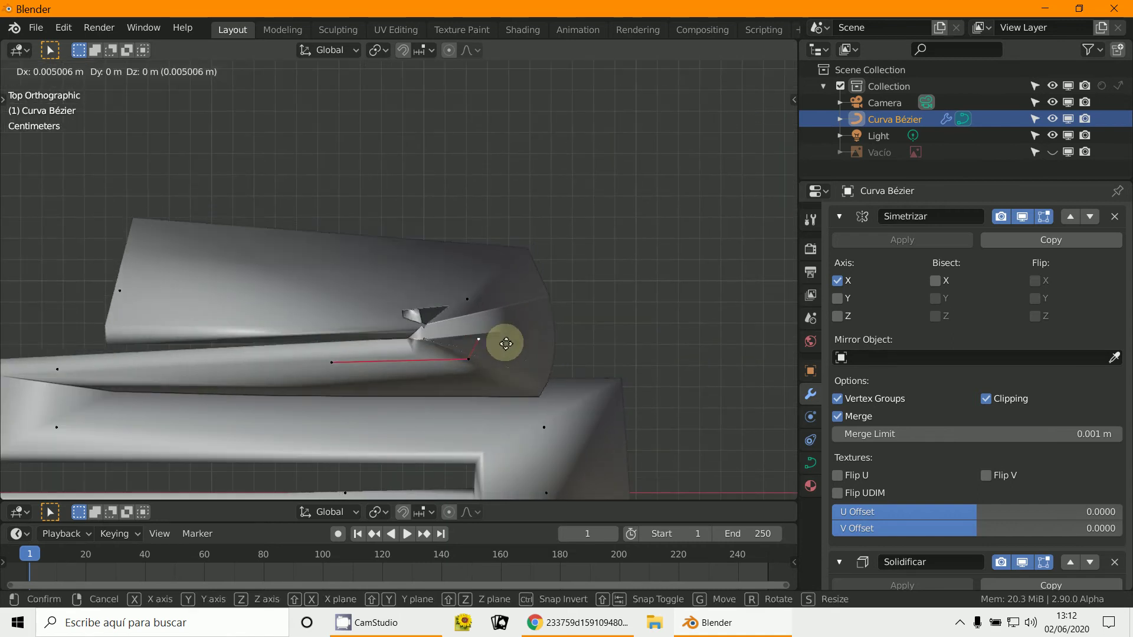
click(556, 338)
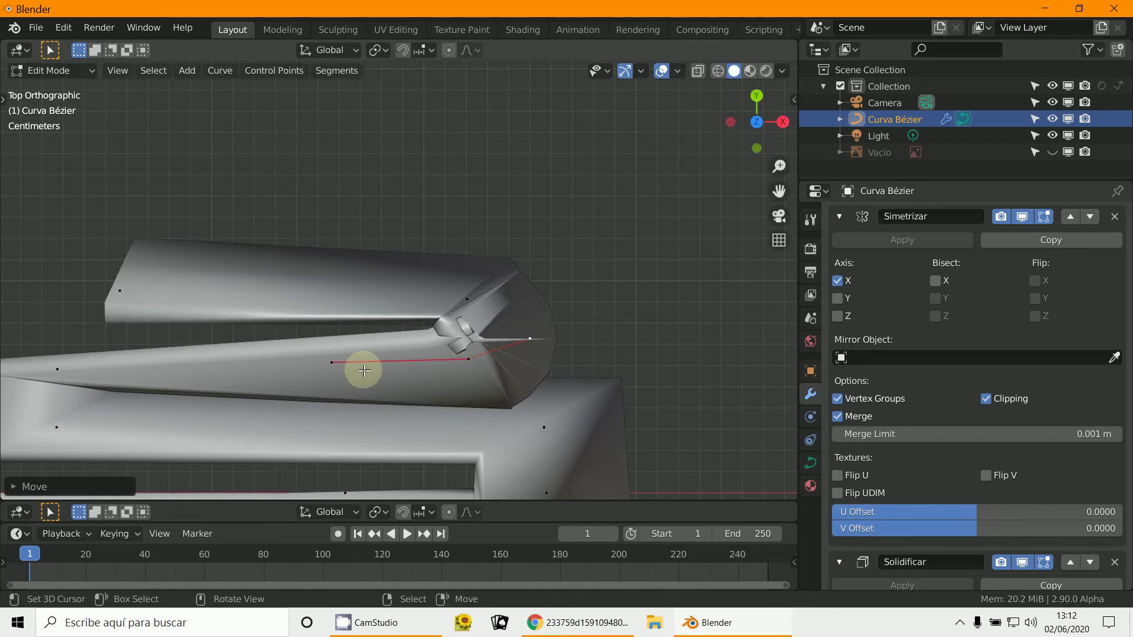
click(331, 362)
key(g)
click(392, 366)
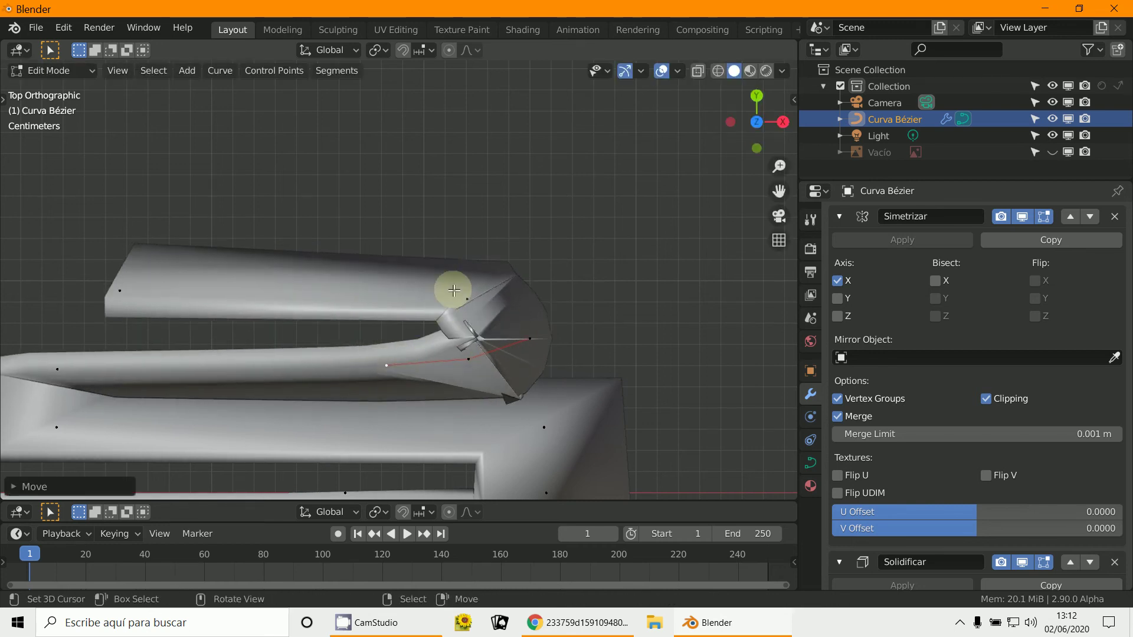
Step: Round the upper corner of the rear fold by adjusting both of its handles and shifting the point up and outward
click(459, 291)
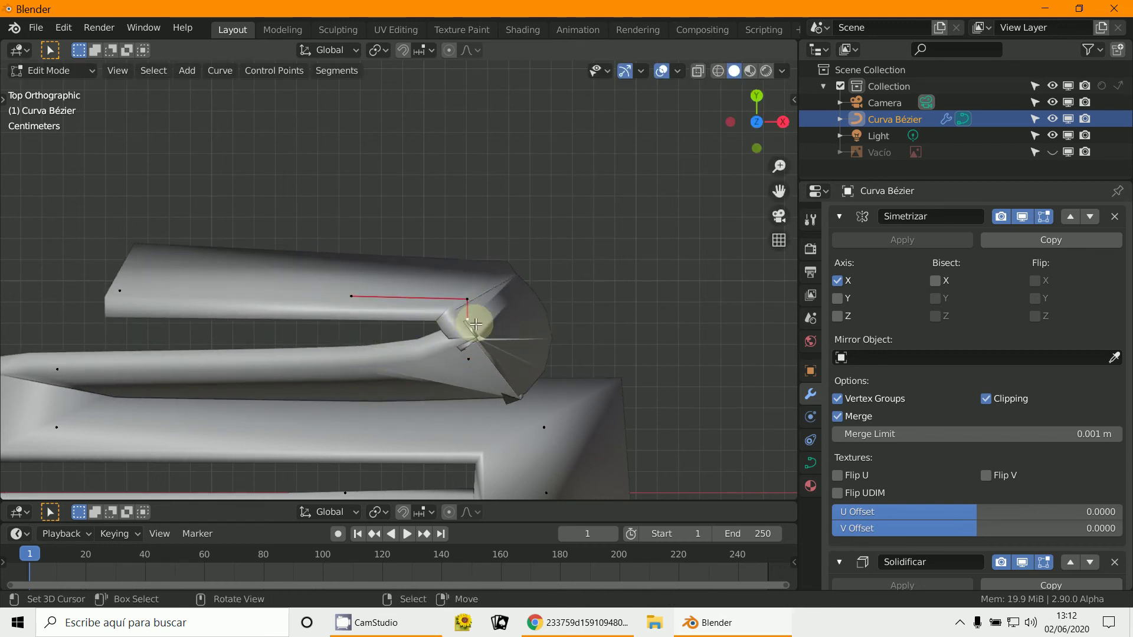
key(g)
click(504, 315)
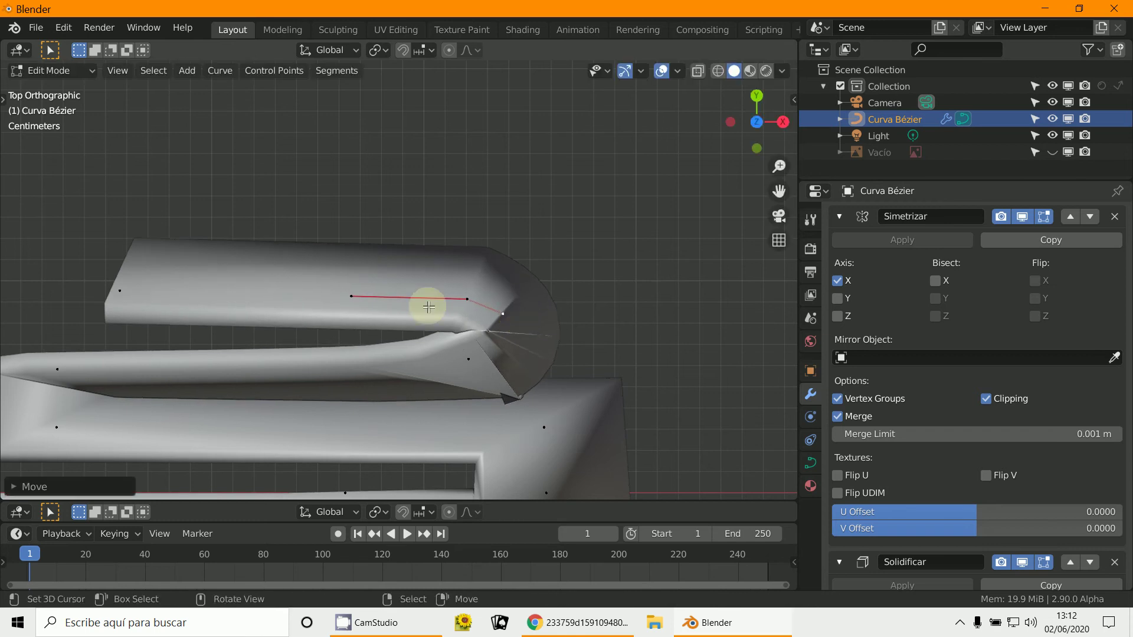
click(354, 300)
key(g)
click(405, 294)
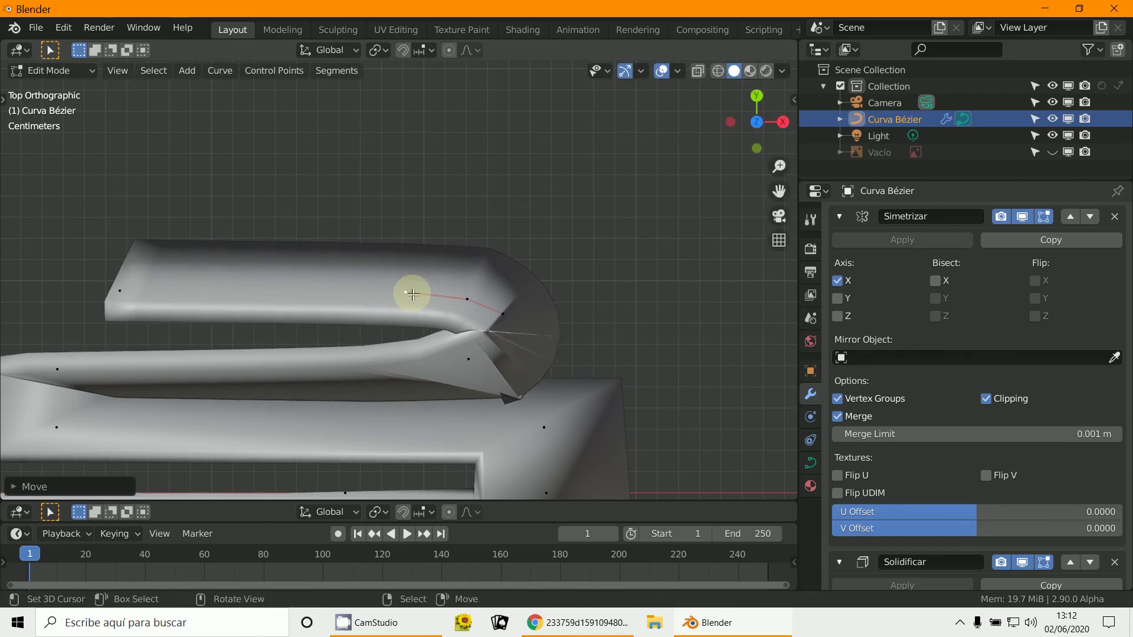
key(g)
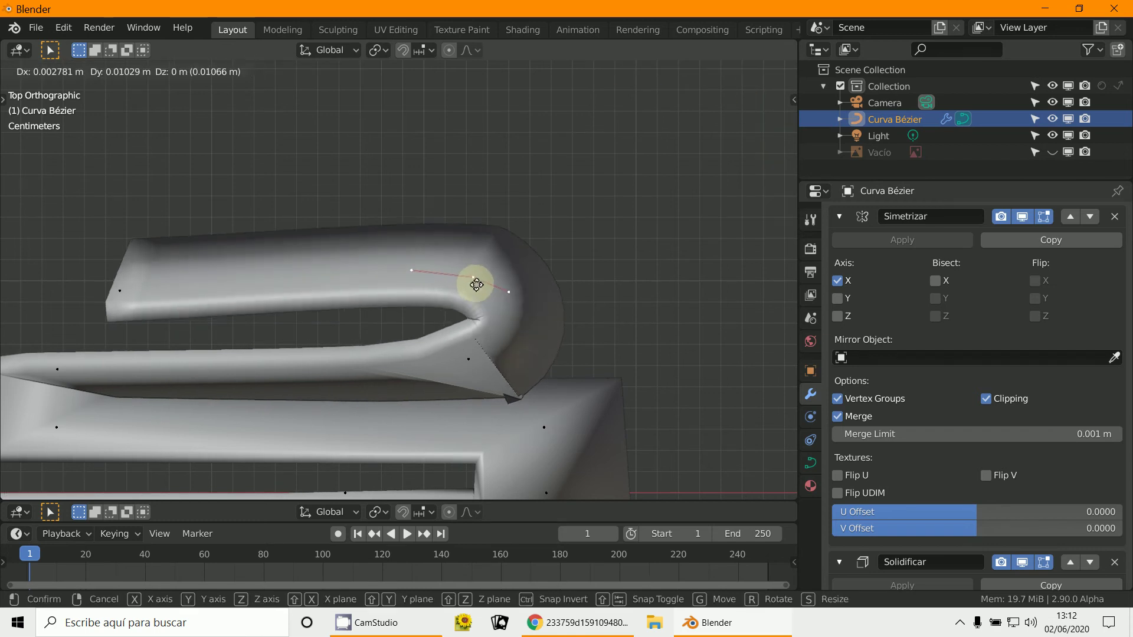
click(490, 278)
middle_drag(490, 278, 346, 291)
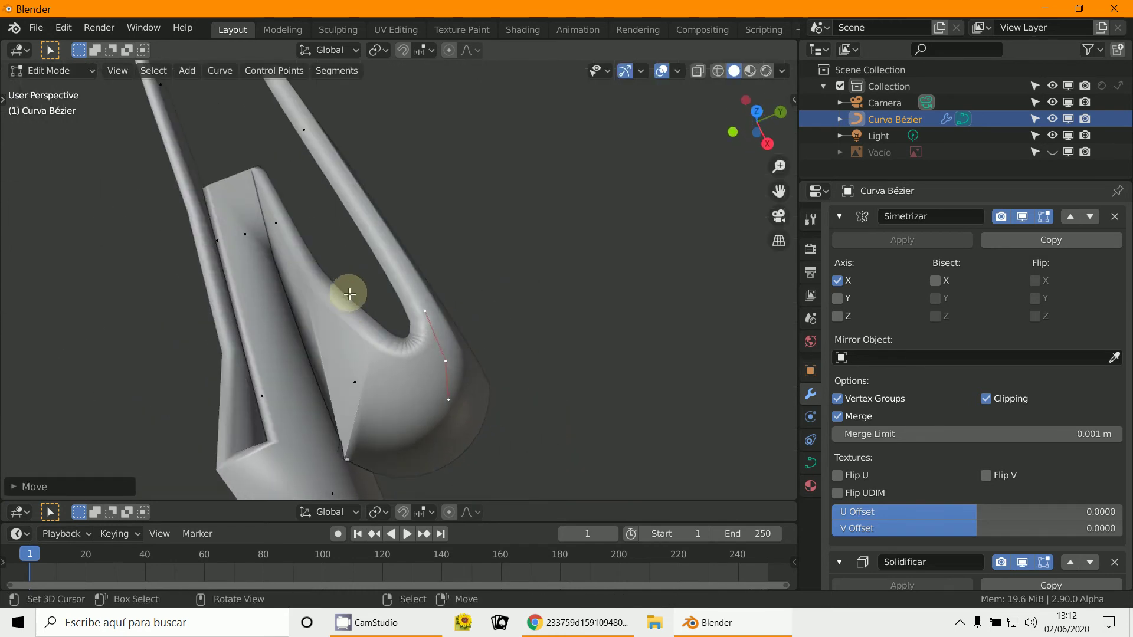
click(269, 70)
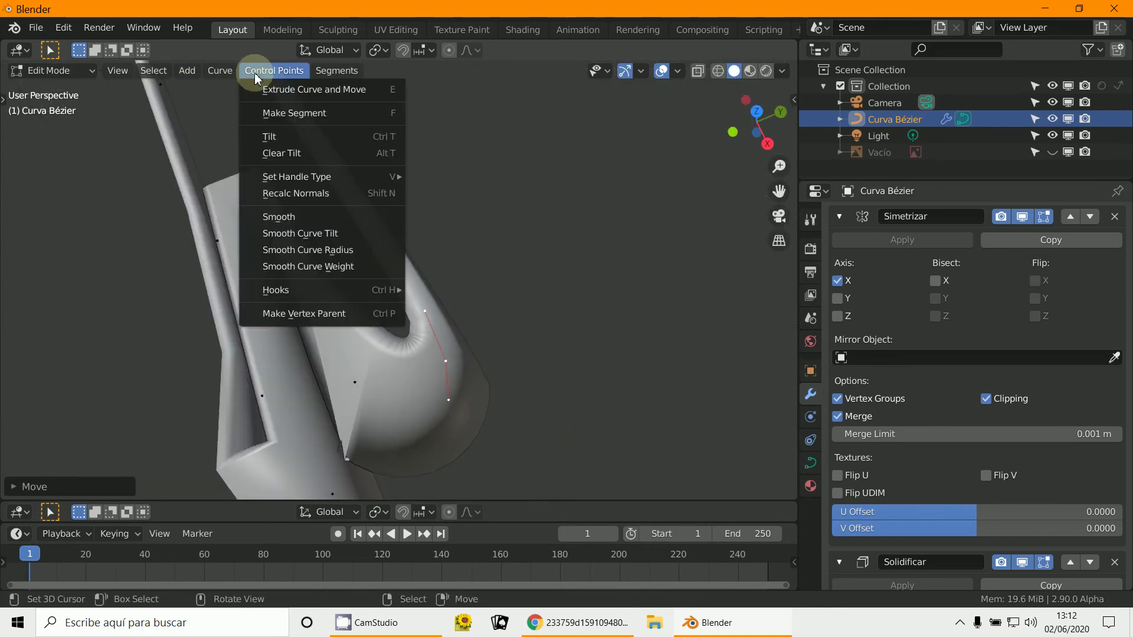
click(283, 153)
middle_drag(617, 374, 545, 402)
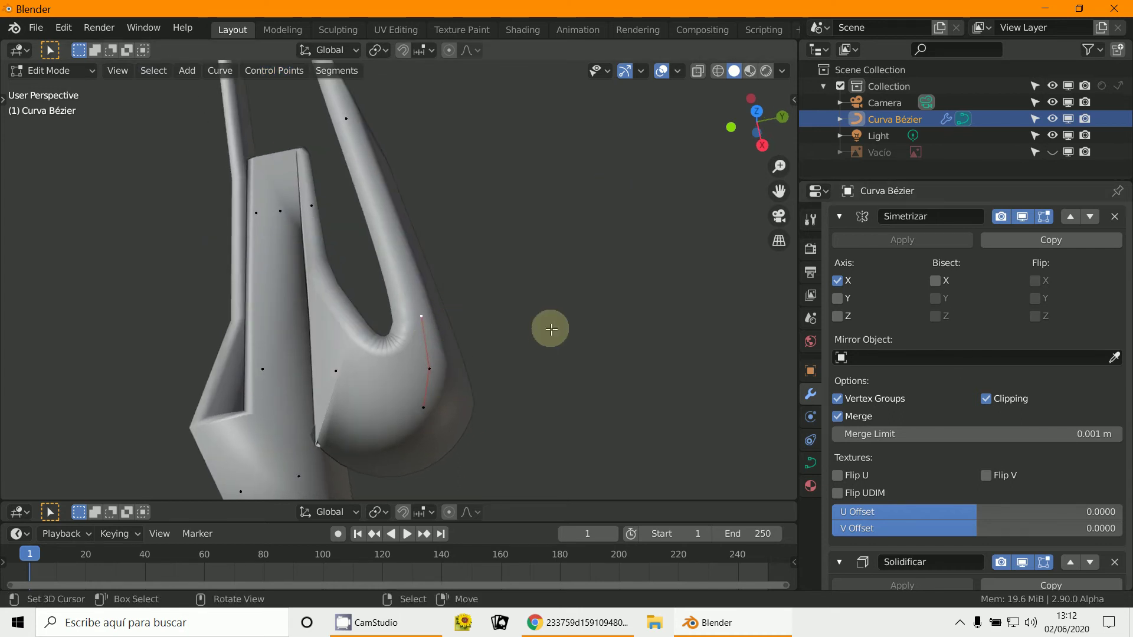
key(r)
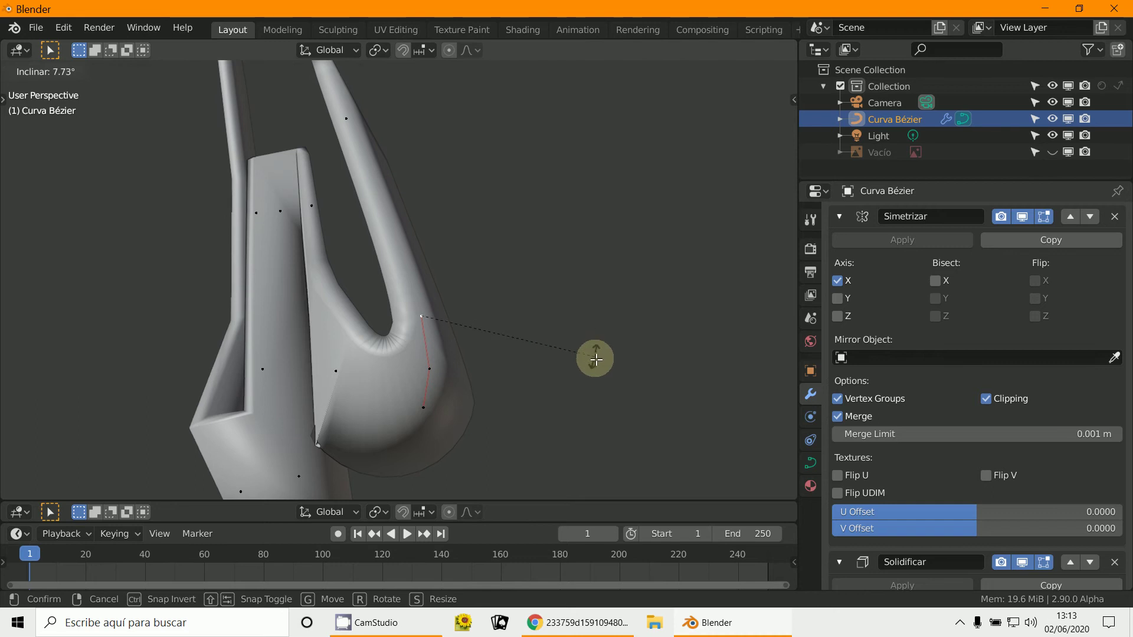
right_click(548, 352)
Step: Tilt the control point at the rear fold's outer corner and move its inner handle slightly along the ribbon
click(430, 368)
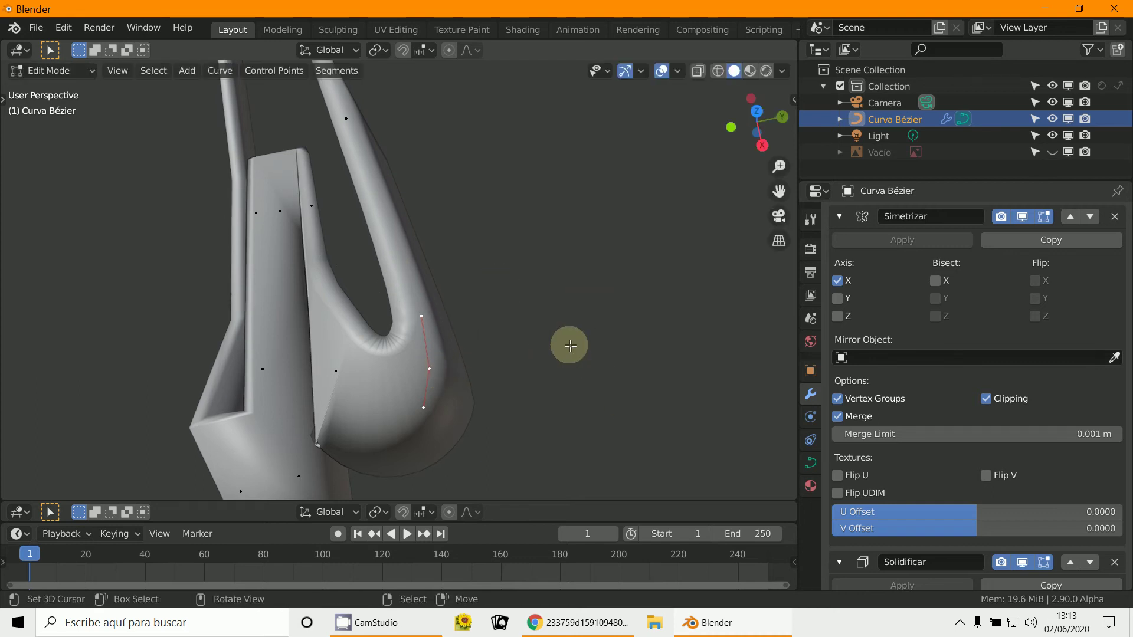
key(ctrl+t)
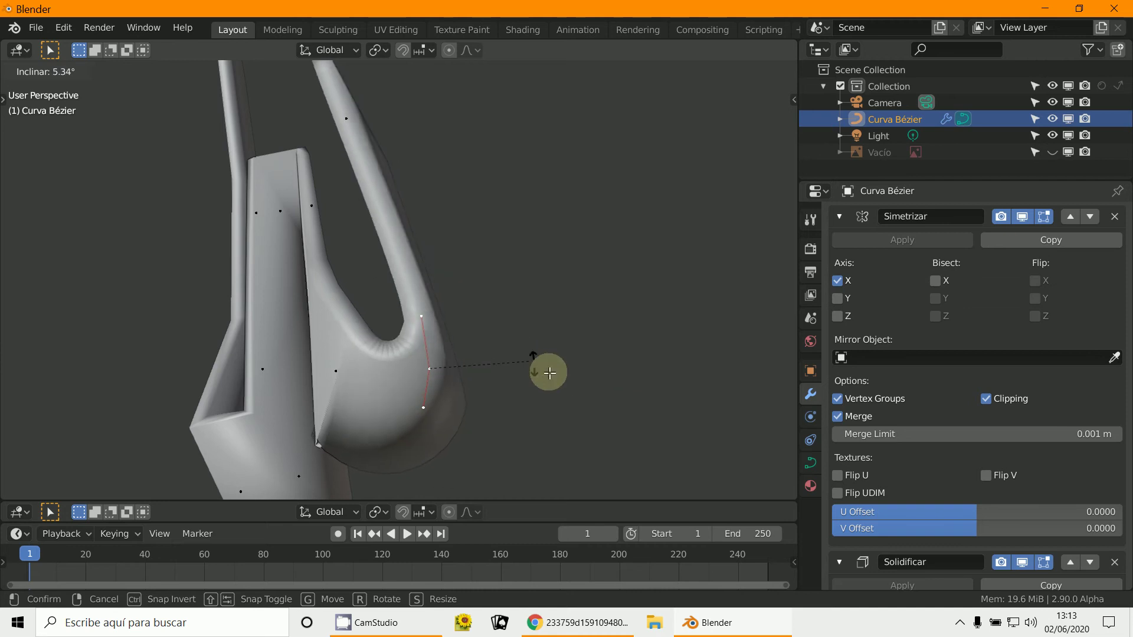
click(460, 324)
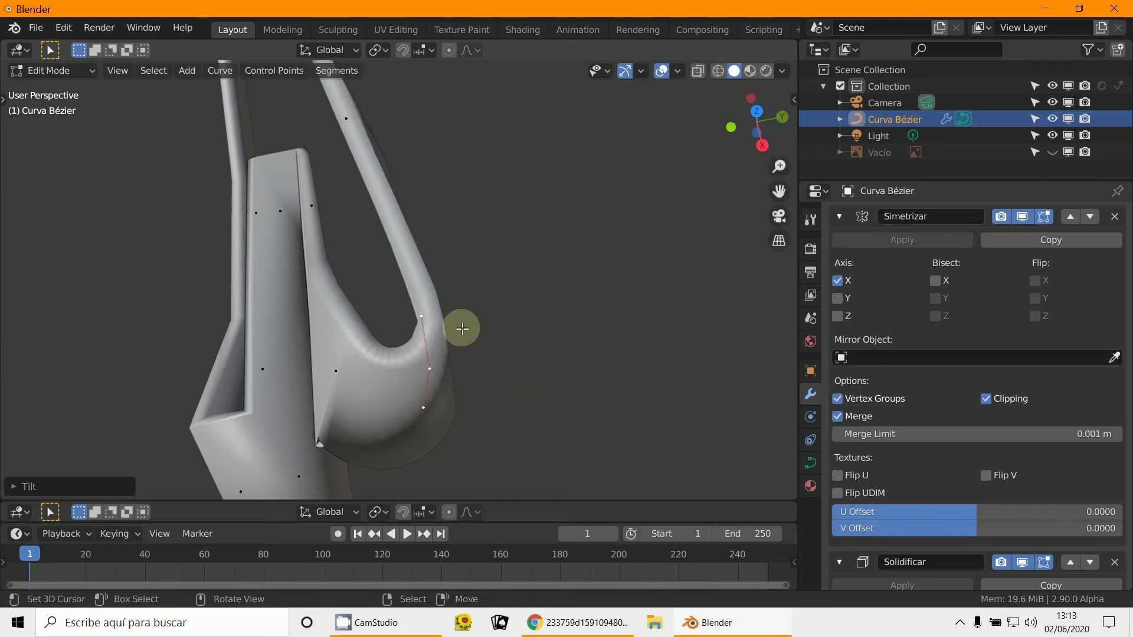
middle_drag(498, 427, 534, 445)
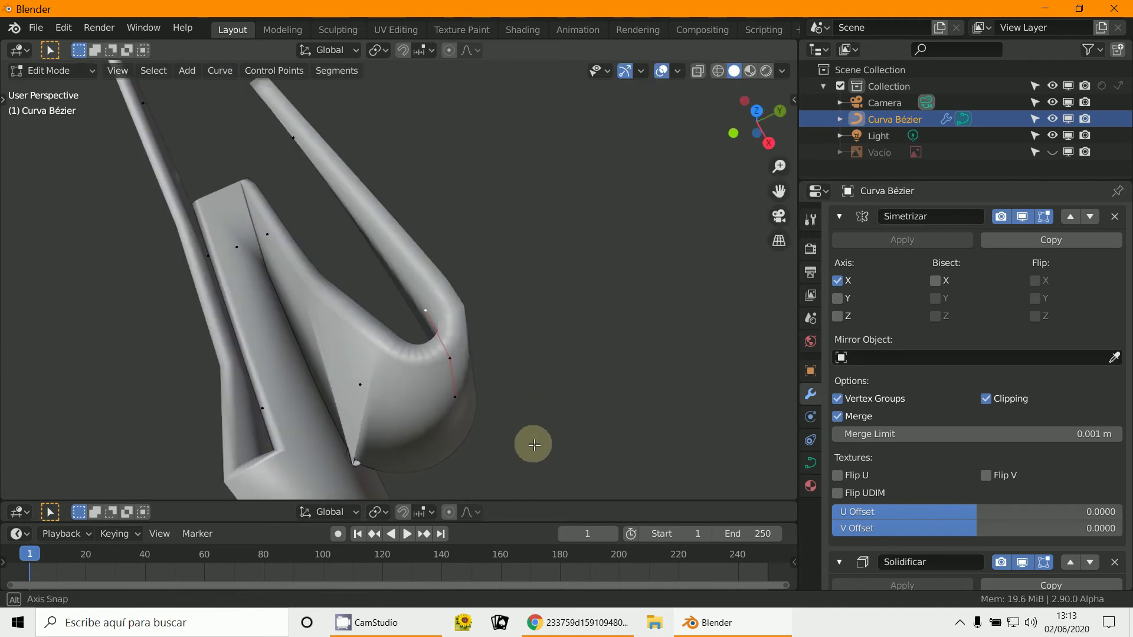
key(g)
click(426, 288)
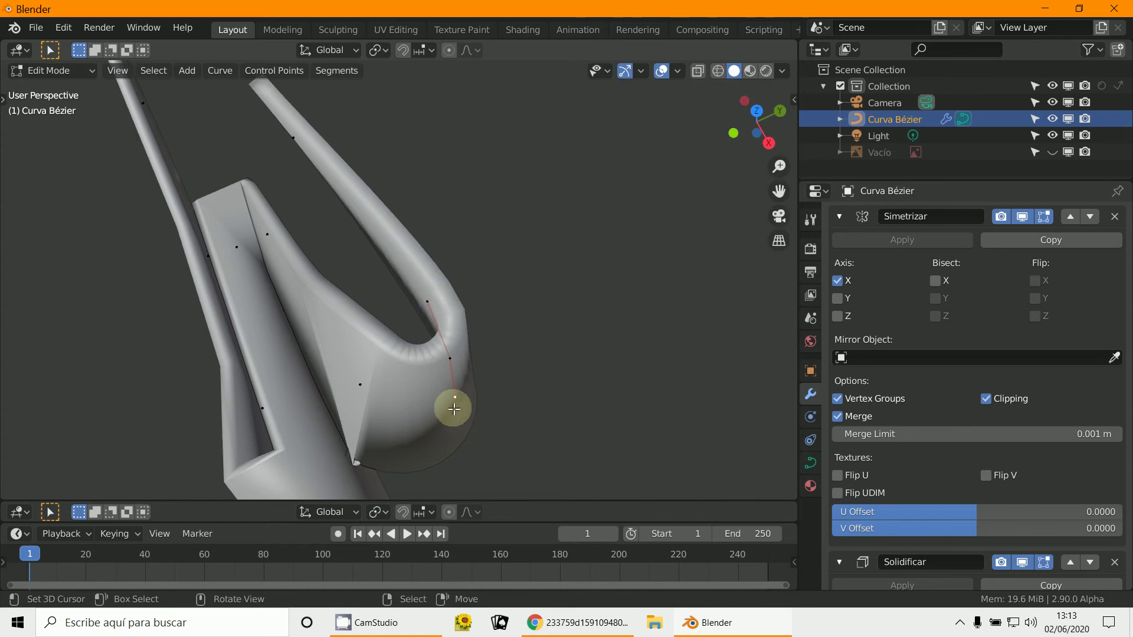
Step: In top view, pull the outer handle of the rear fold's lower corner point outward and tilt that control point
middle_drag(453, 409, 480, 400)
key(KP_7)
scroll(508, 436, up, 2)
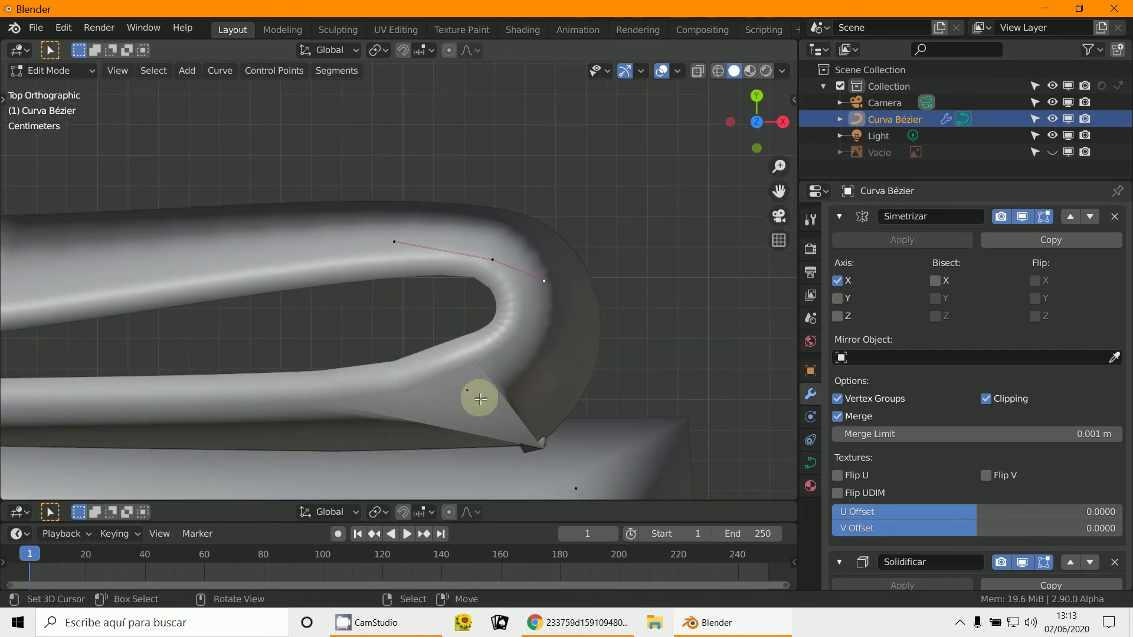
drag(560, 365, 634, 335)
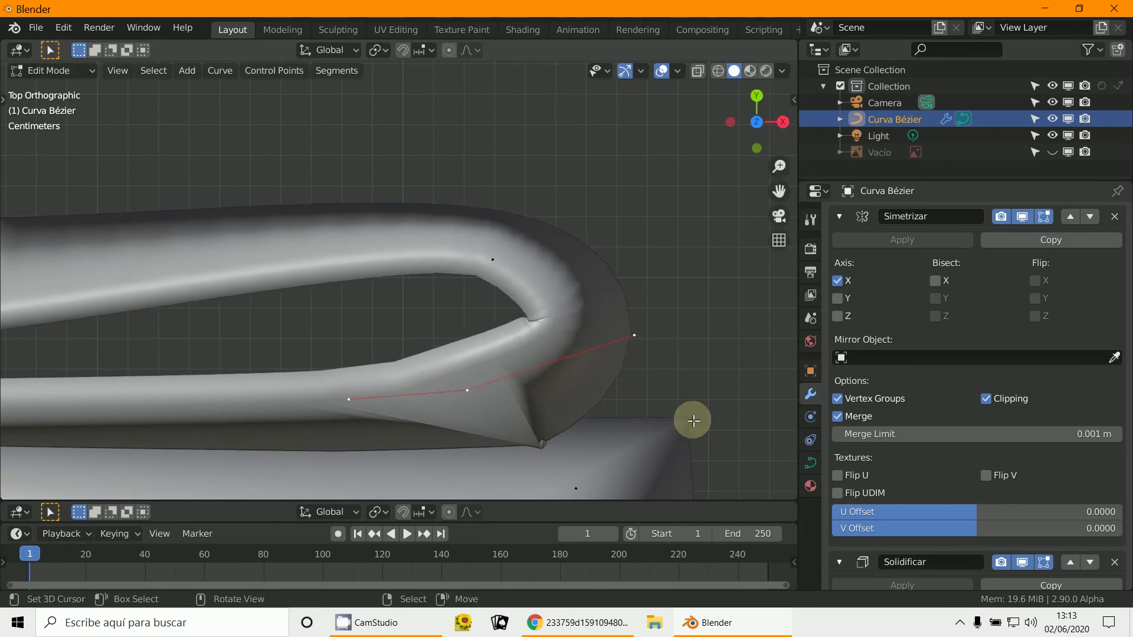
key(ctrl+t)
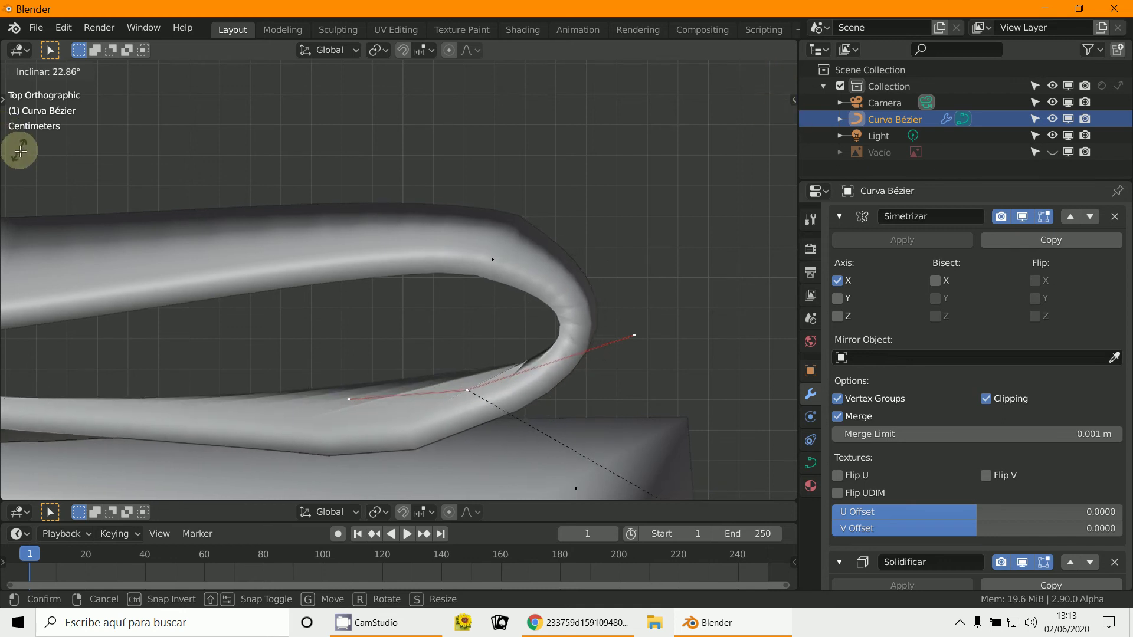
click(709, 84)
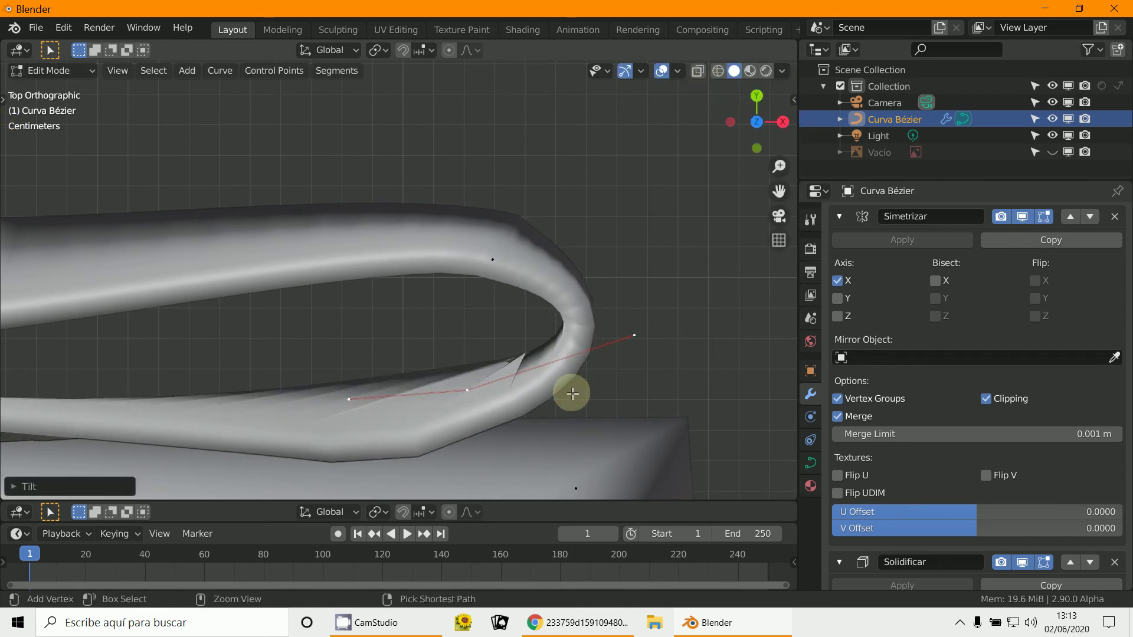
key(ctrl+t)
click(620, 348)
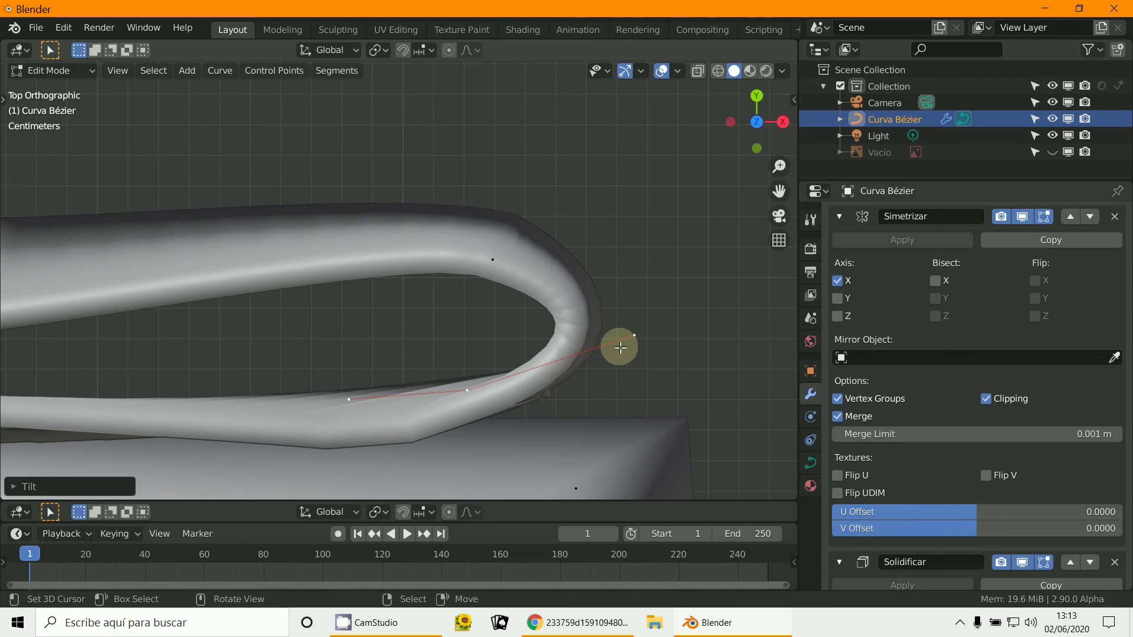
Step: Shorten both handles of the rear fold's lower corner point and raise its inner handle to even out the ribbon
drag(644, 332, 588, 363)
drag(362, 397, 393, 397)
middle_drag(393, 397, 437, 480)
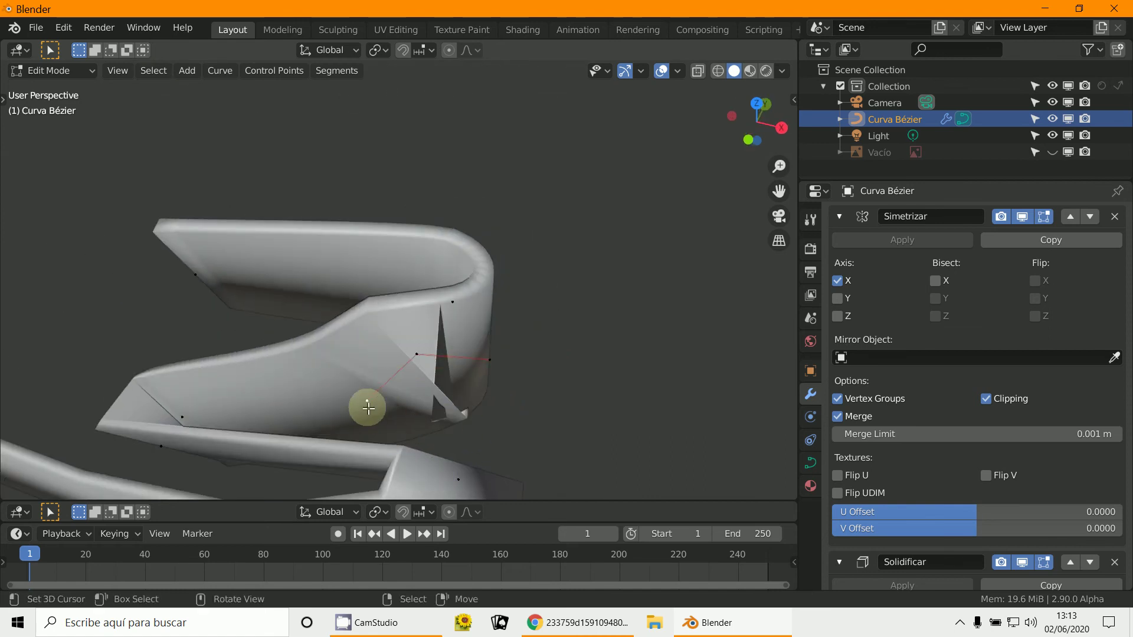
drag(367, 406, 348, 359)
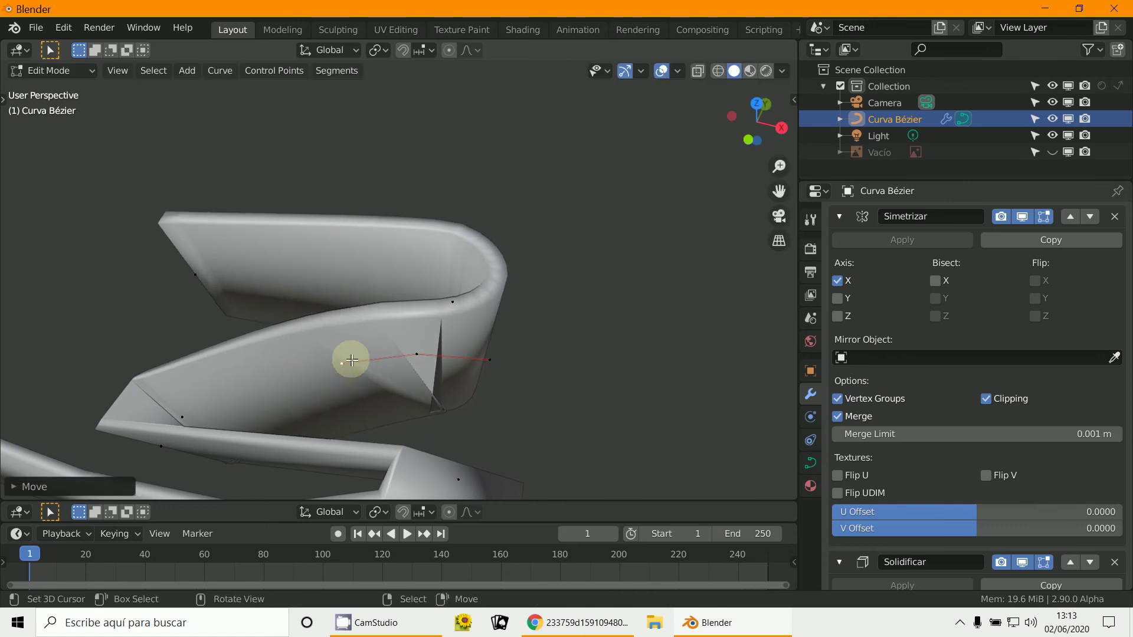
middle_drag(349, 360, 366, 380)
drag(367, 379, 366, 364)
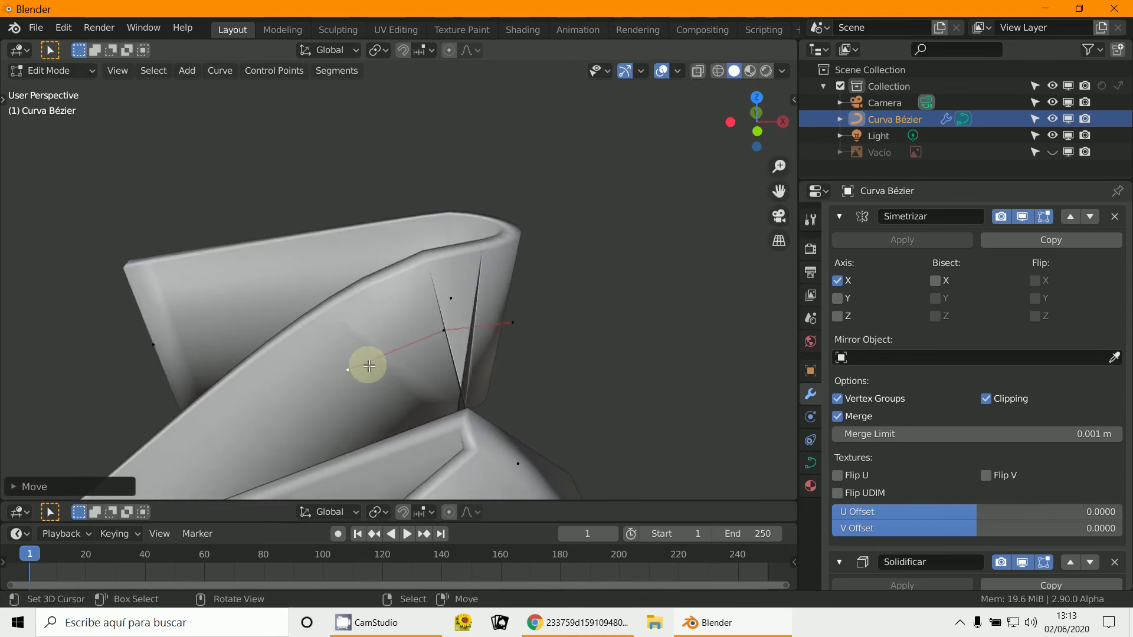
Step: Return to Object Mode in front view and convert the banner curve into a mesh
scroll(348, 365, down, 5)
shift+middle_drag(335, 367, 299, 335)
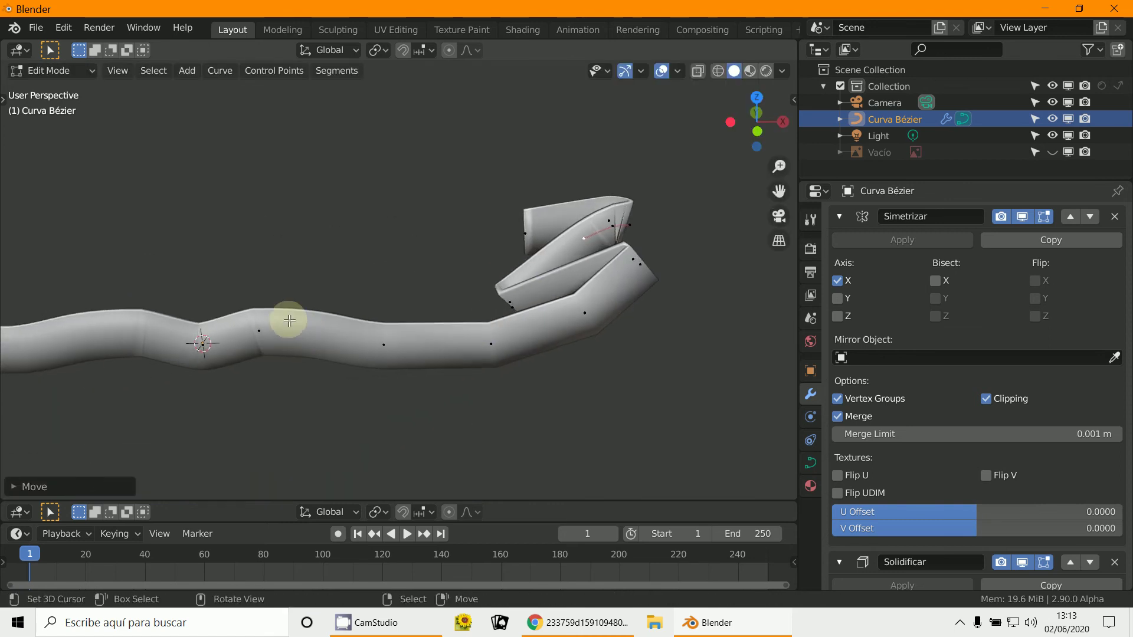
key(KP_1)
scroll(298, 354, up, 3)
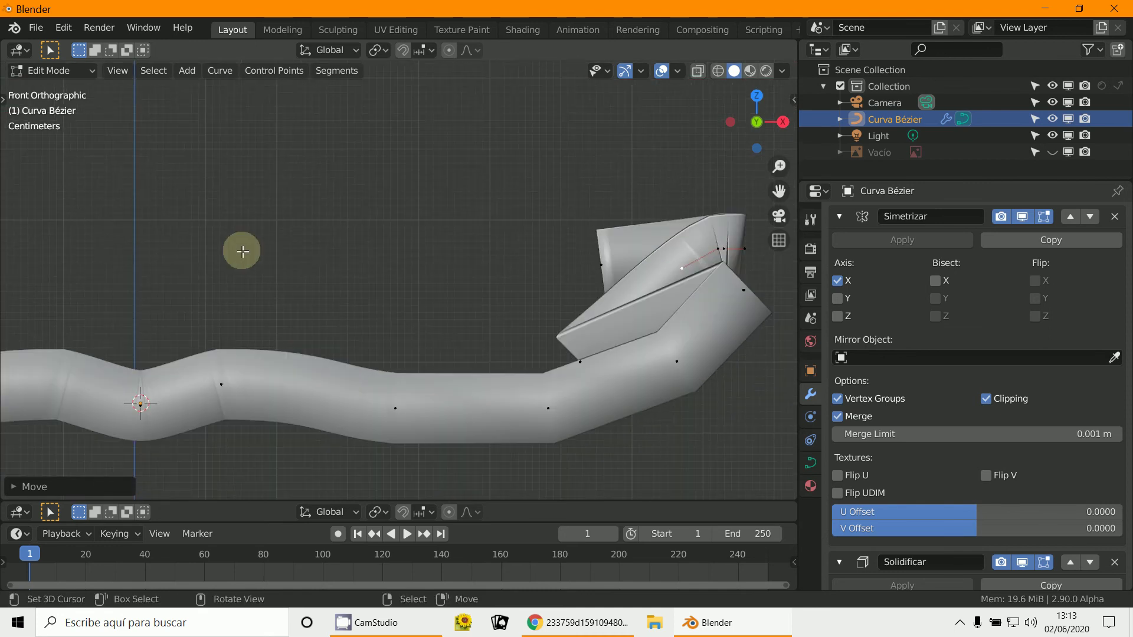
click(56, 71)
click(57, 89)
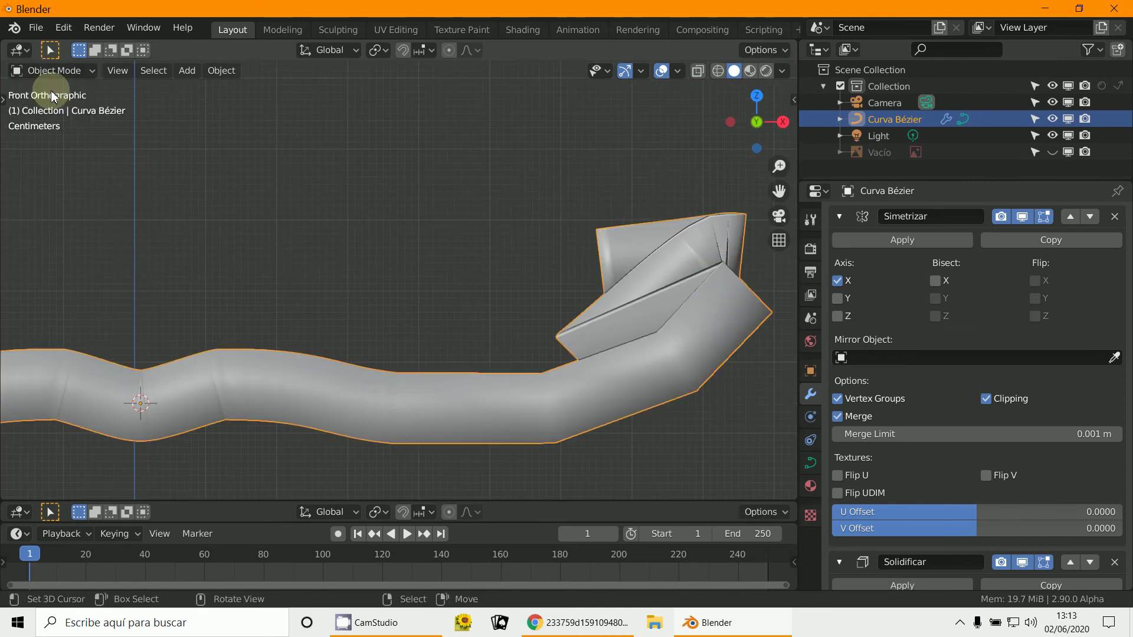
scroll(386, 390, down, 2)
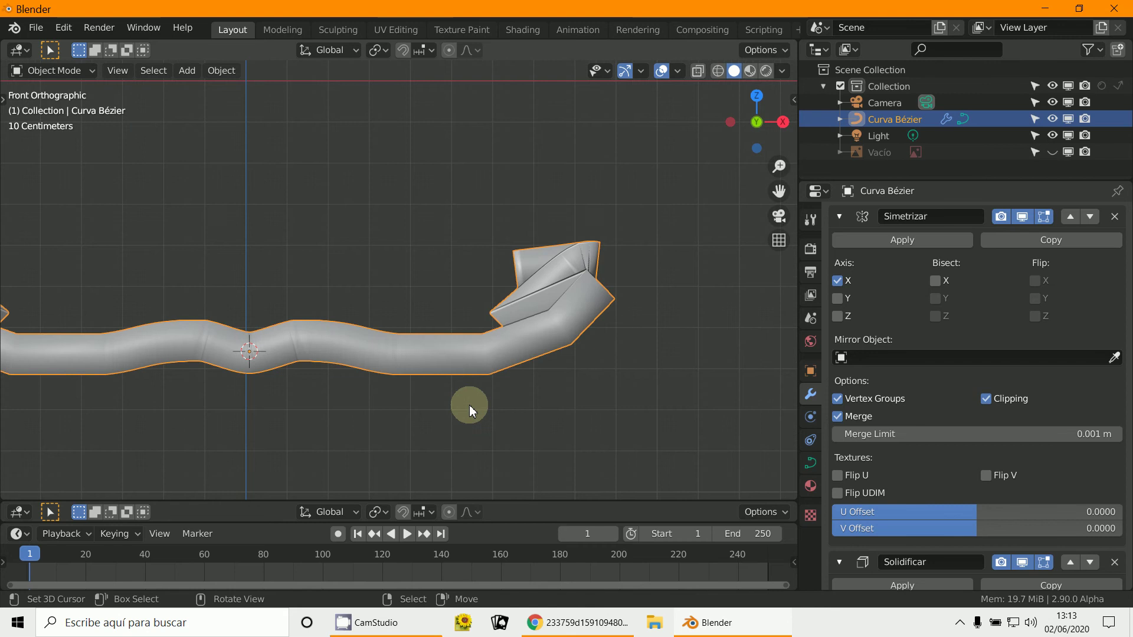
click(230, 70)
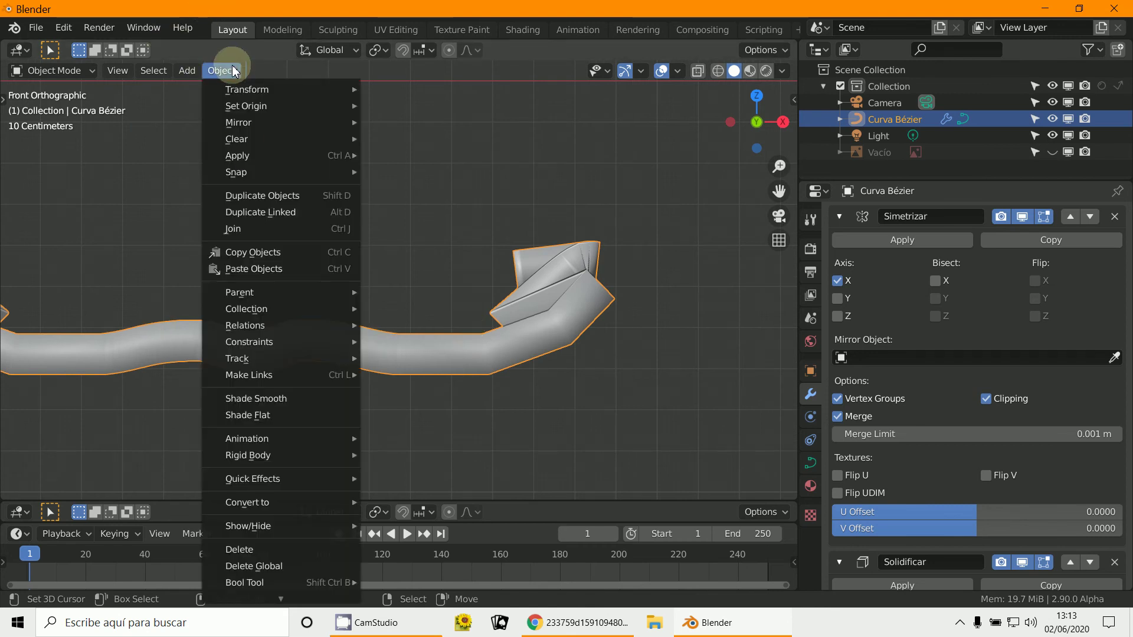
mouse_move(285, 501)
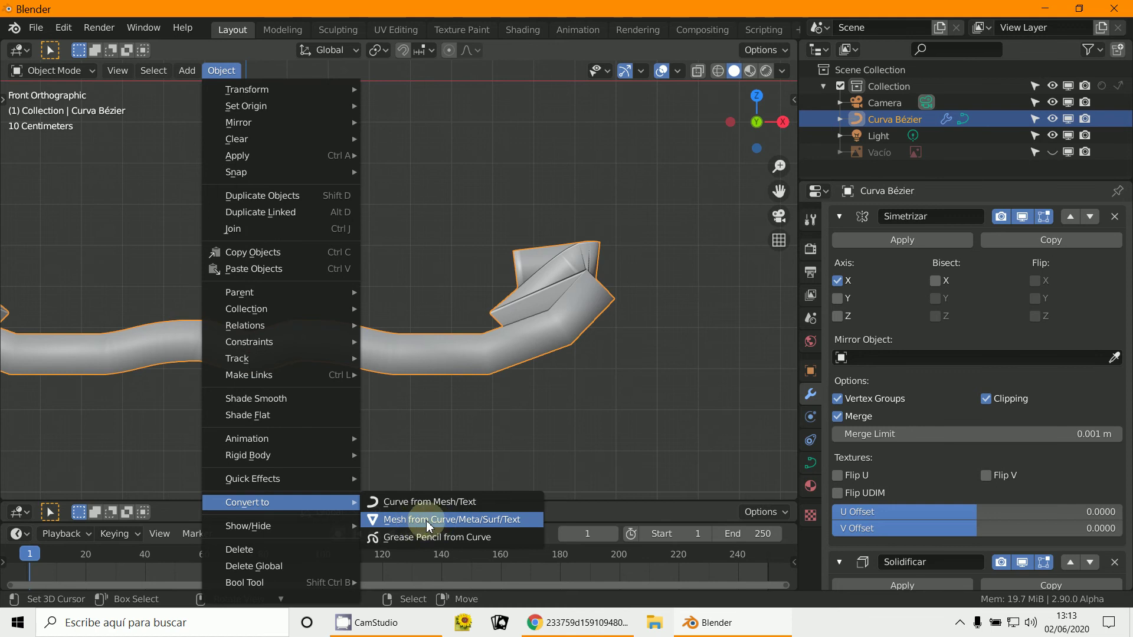
click(498, 522)
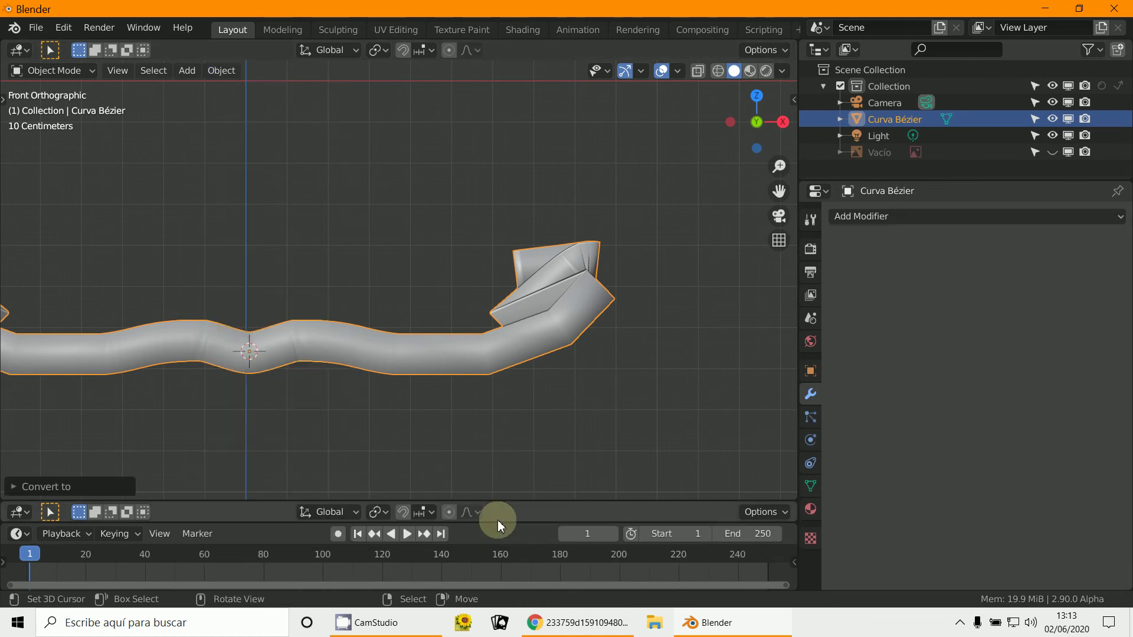
Step: Enter Edit Mode on the banner mesh and delete the edge loop just right of its centre seam
click(811, 486)
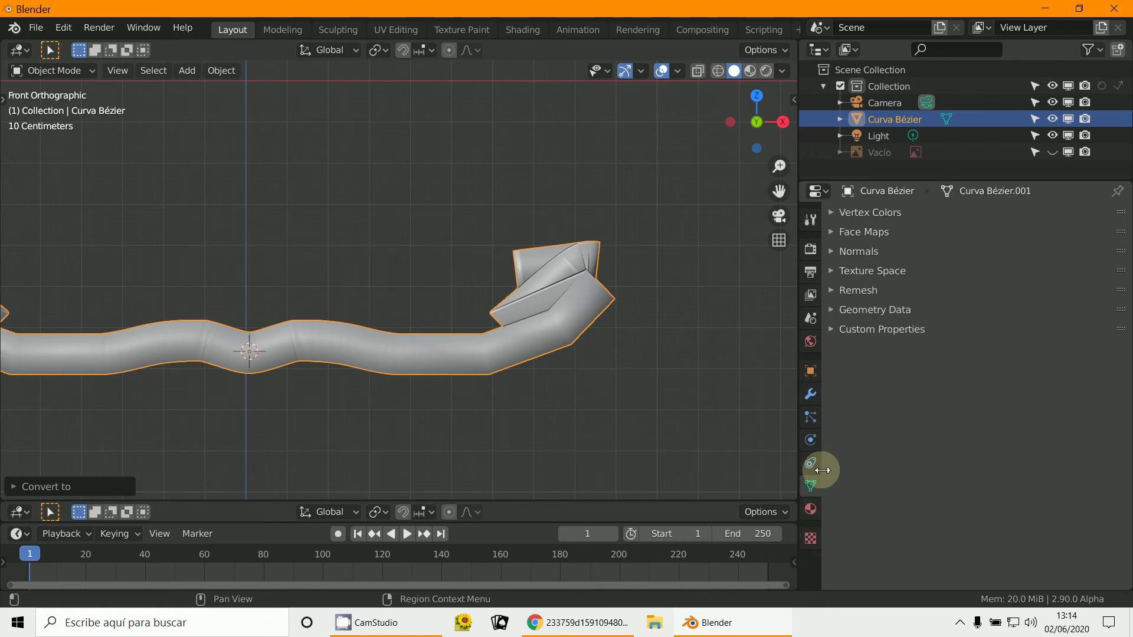
shift+middle_drag(387, 377, 405, 384)
click(53, 71)
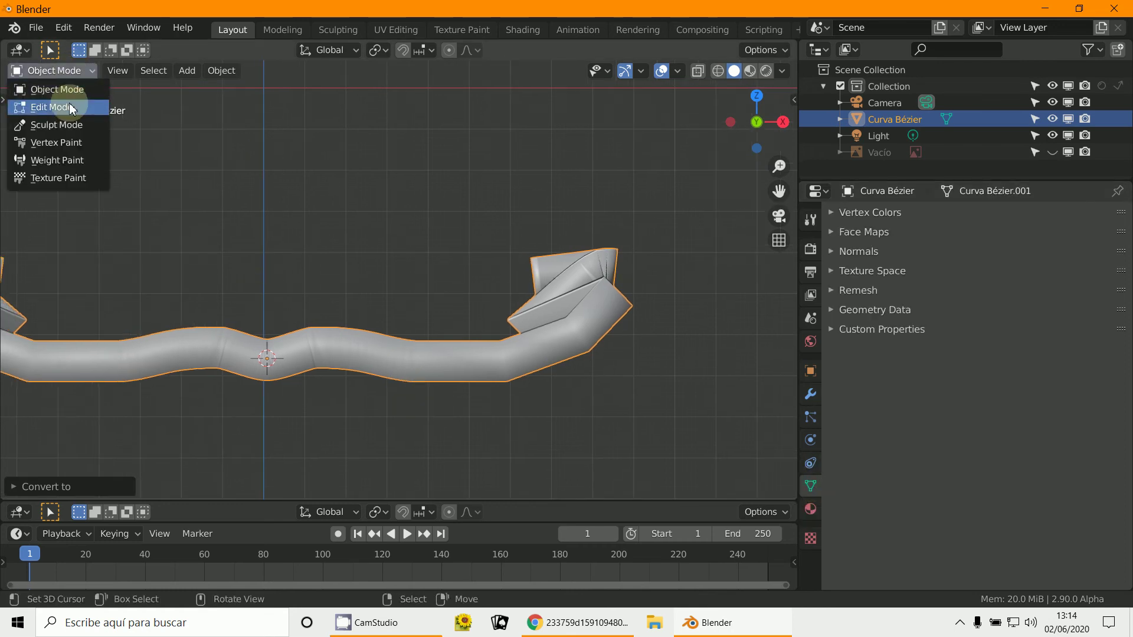
click(54, 107)
scroll(316, 309, up, 6)
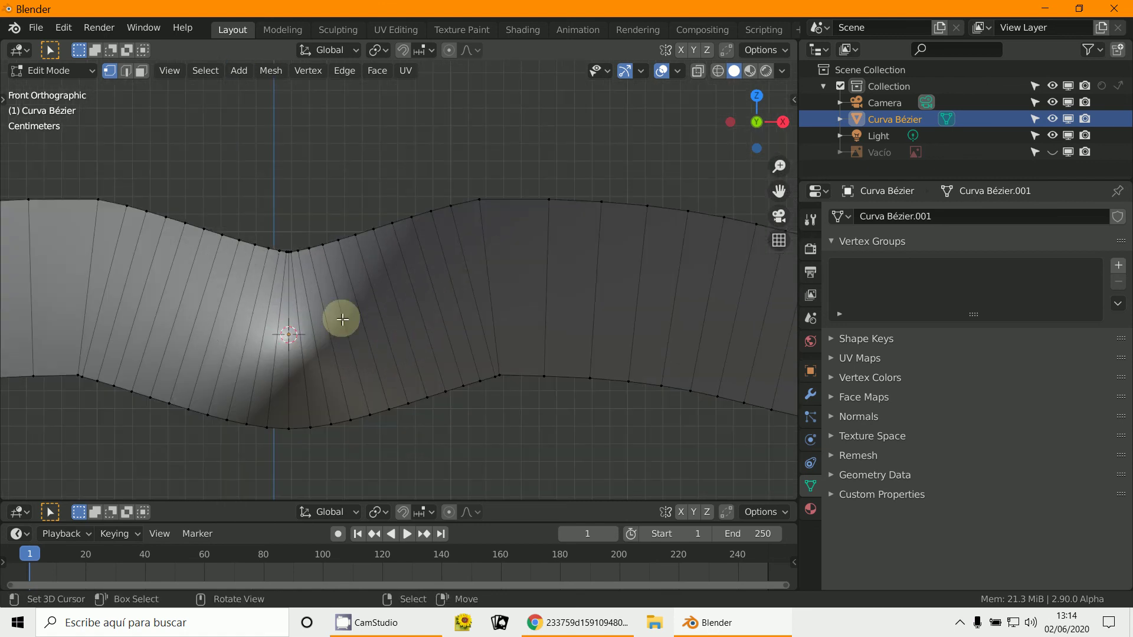
key(x)
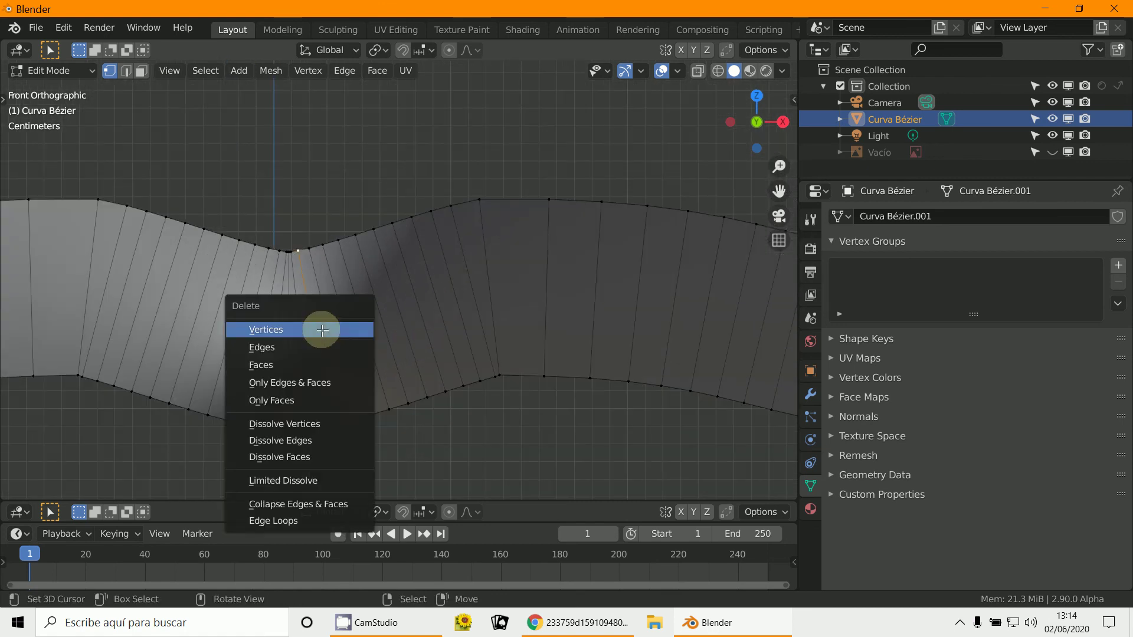
click(303, 521)
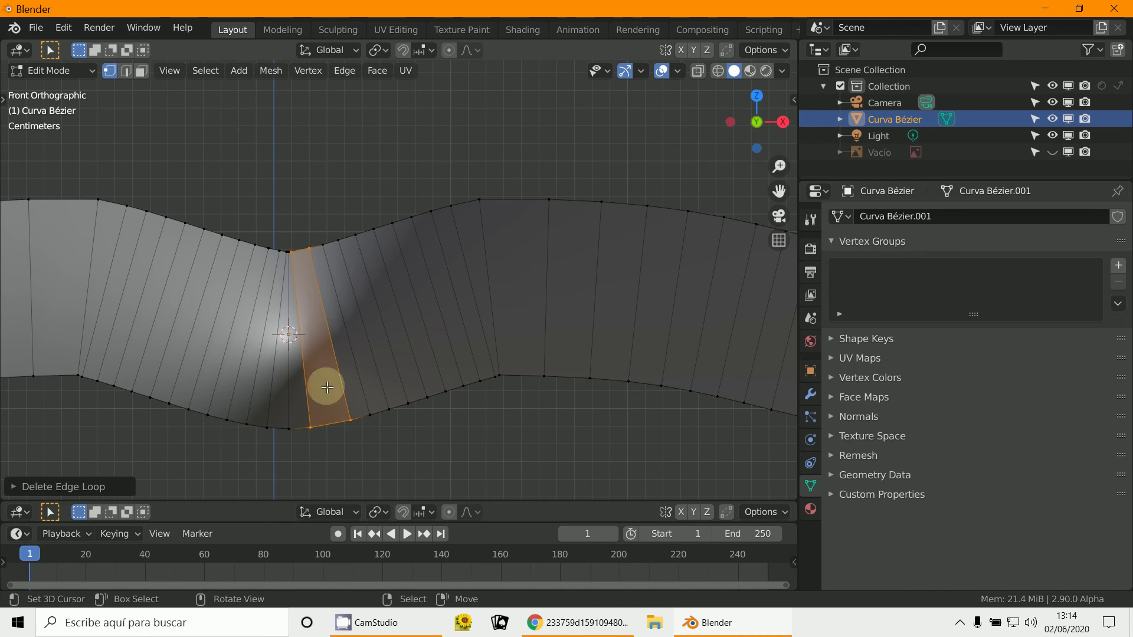
Step: Delete one more edge loop on each side of the banner's centre seam
alt+click(274, 361)
key(x)
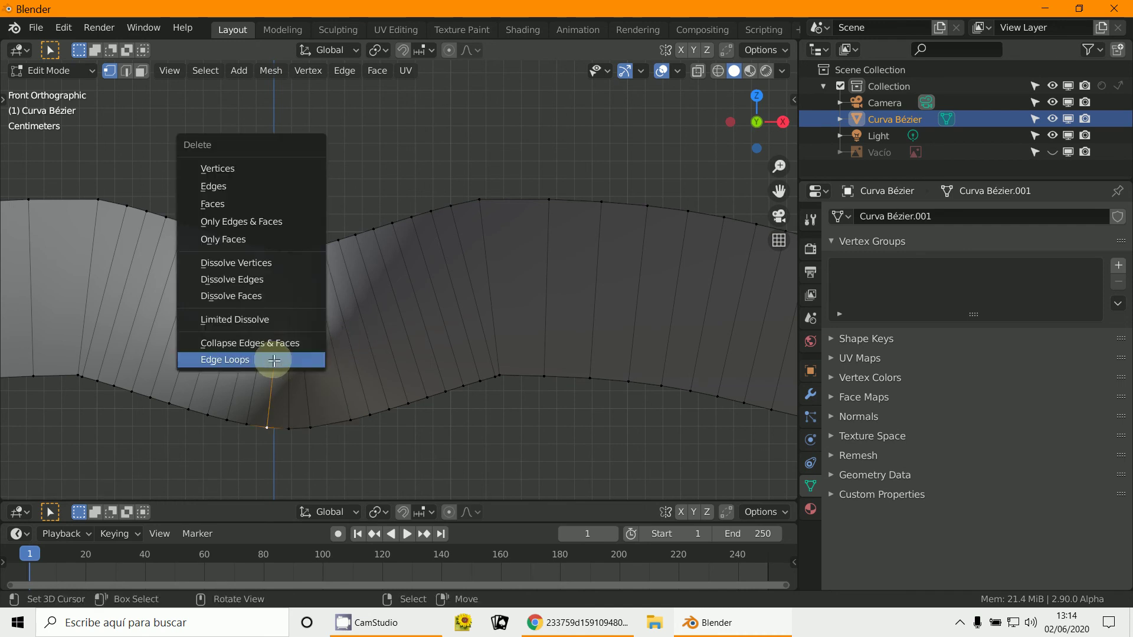
click(275, 360)
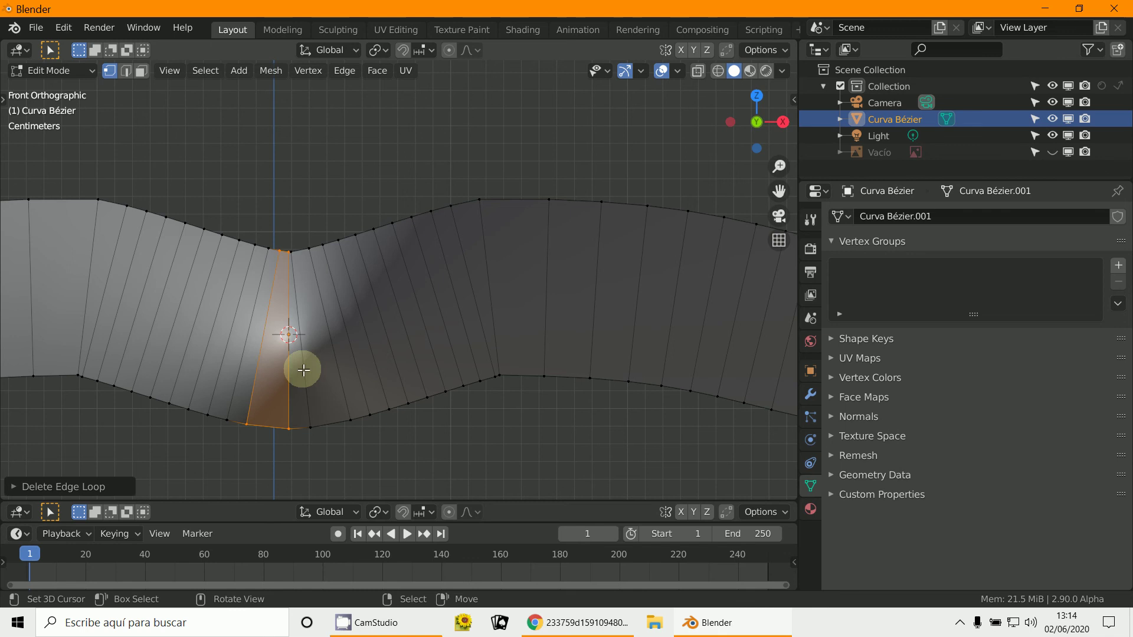
alt+click(301, 364)
key(x)
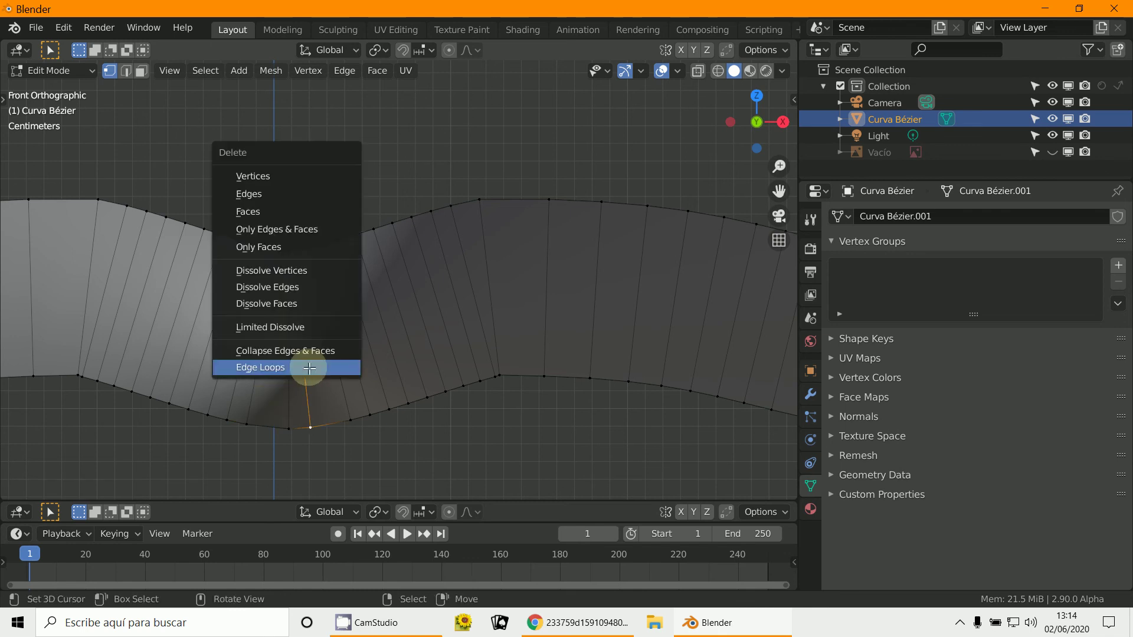
click(309, 368)
Step: Delete the vertices of the centre seam loop to separate the banner's halves, and return to Object Mode
ctrl+scroll(369, 369, up, 2)
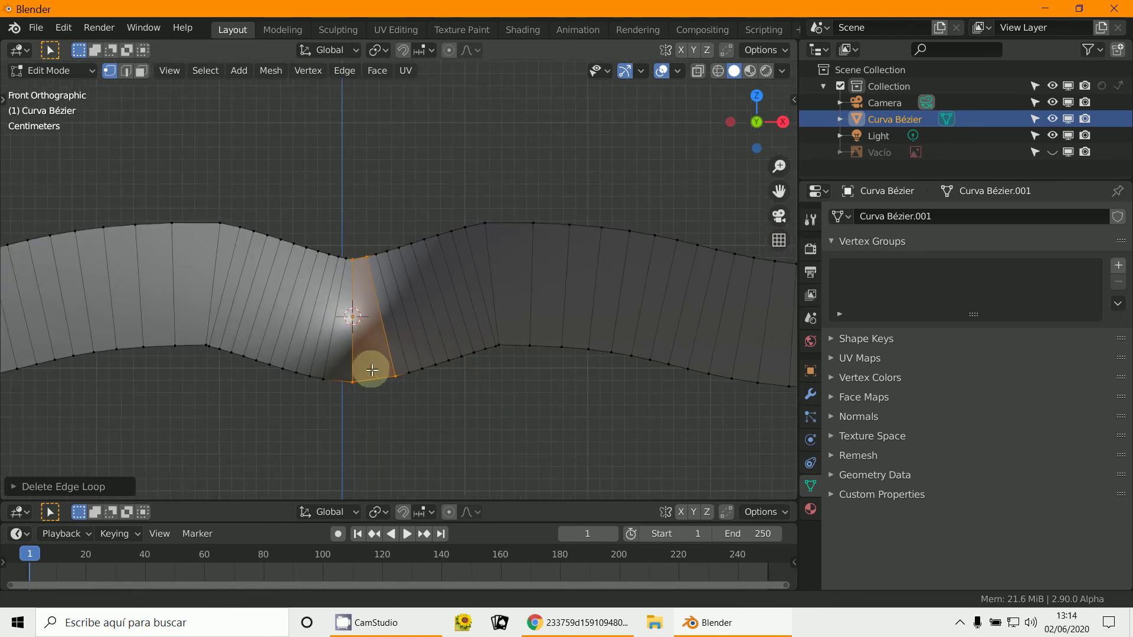
alt+click(332, 351)
key(x)
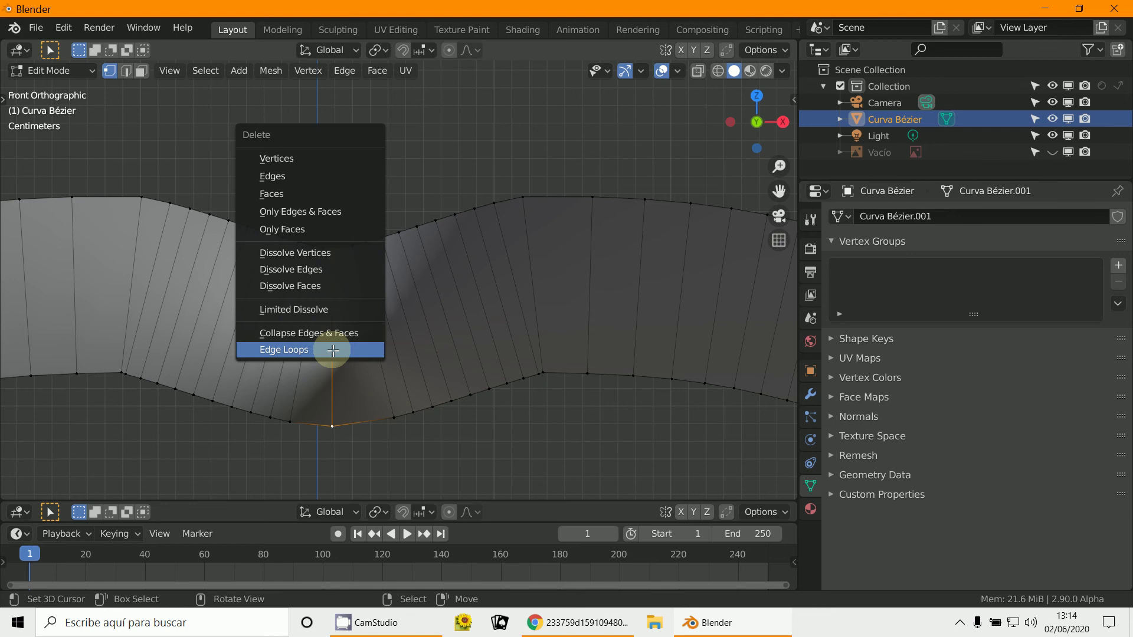
click(317, 159)
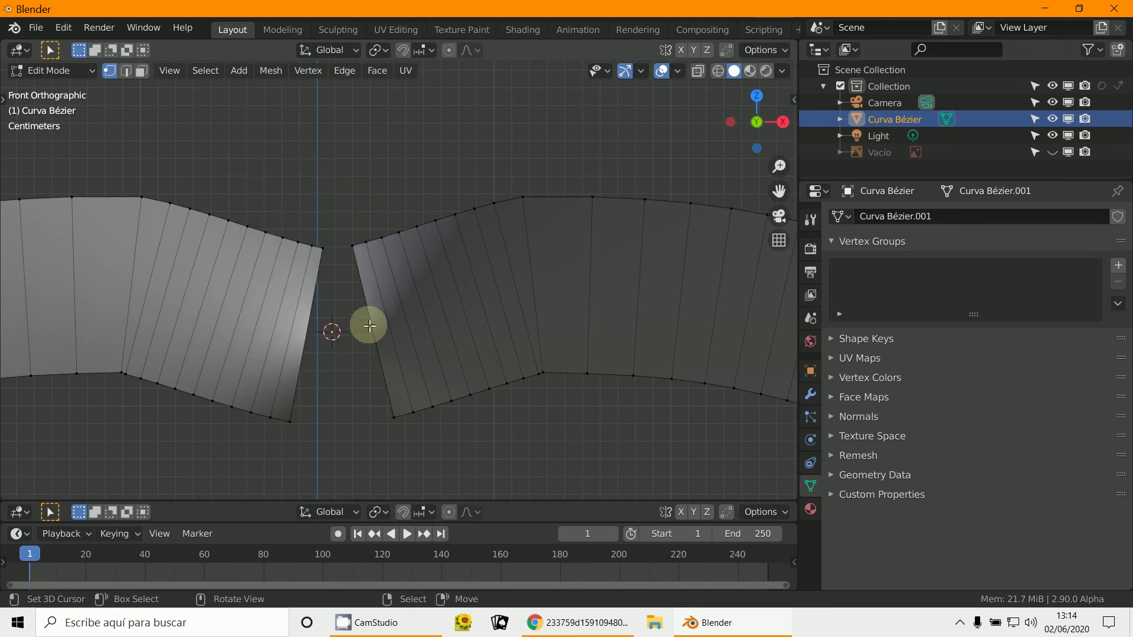
middle_drag(443, 326, 184, 254)
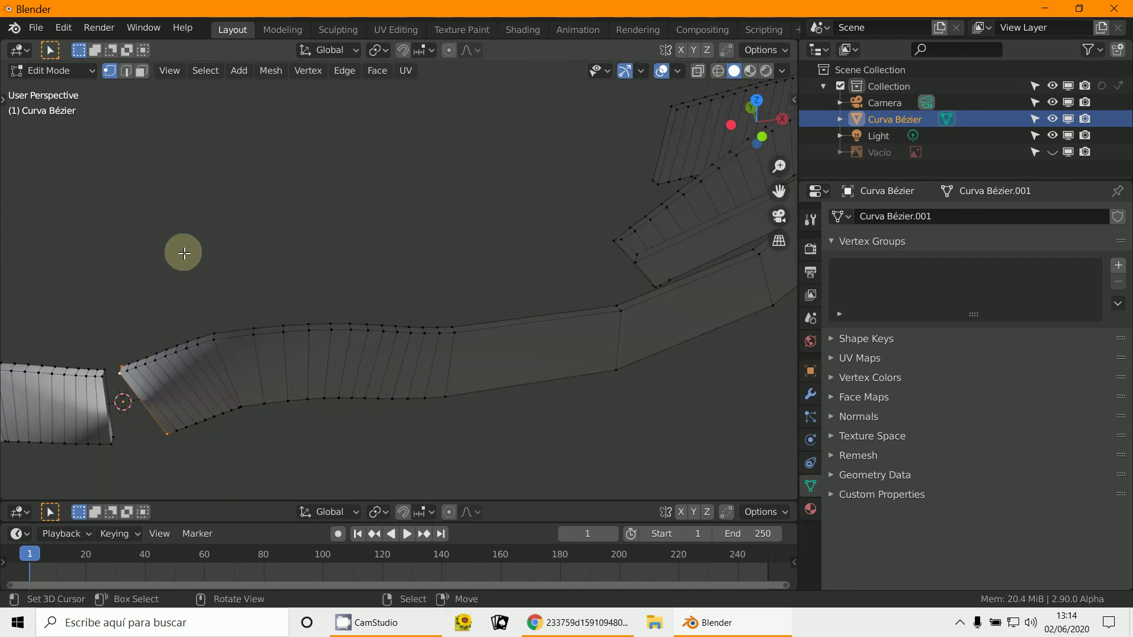
click(52, 70)
click(56, 87)
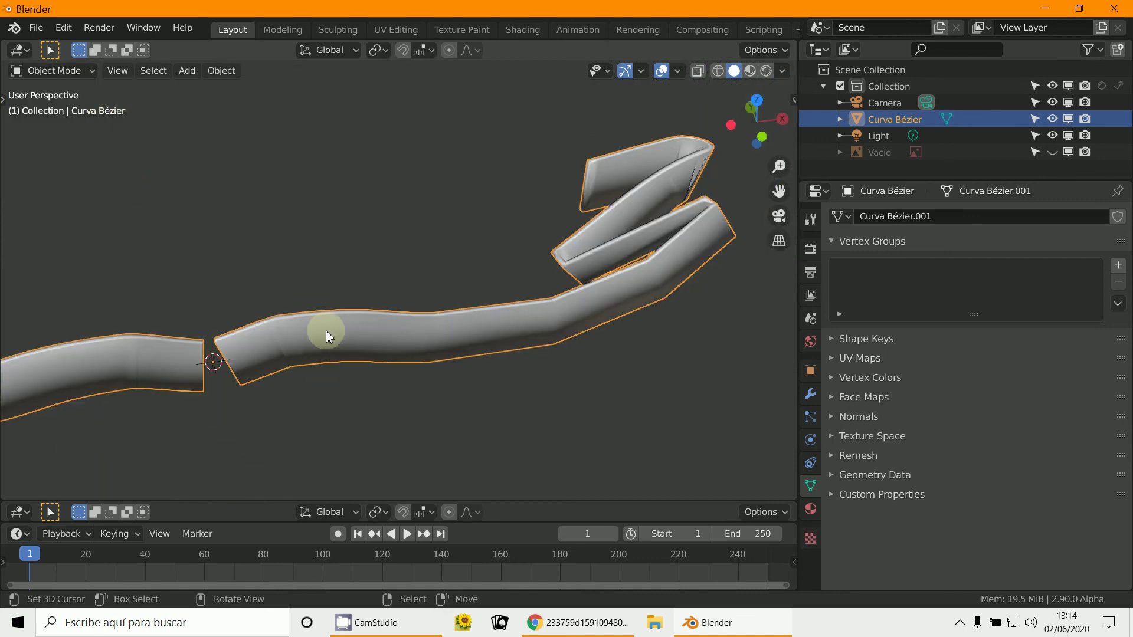
Step: Add a Subdivision Surface modifier to the banner, set its viewport level to 2, and check the whole shape from the front
key(KP_1)
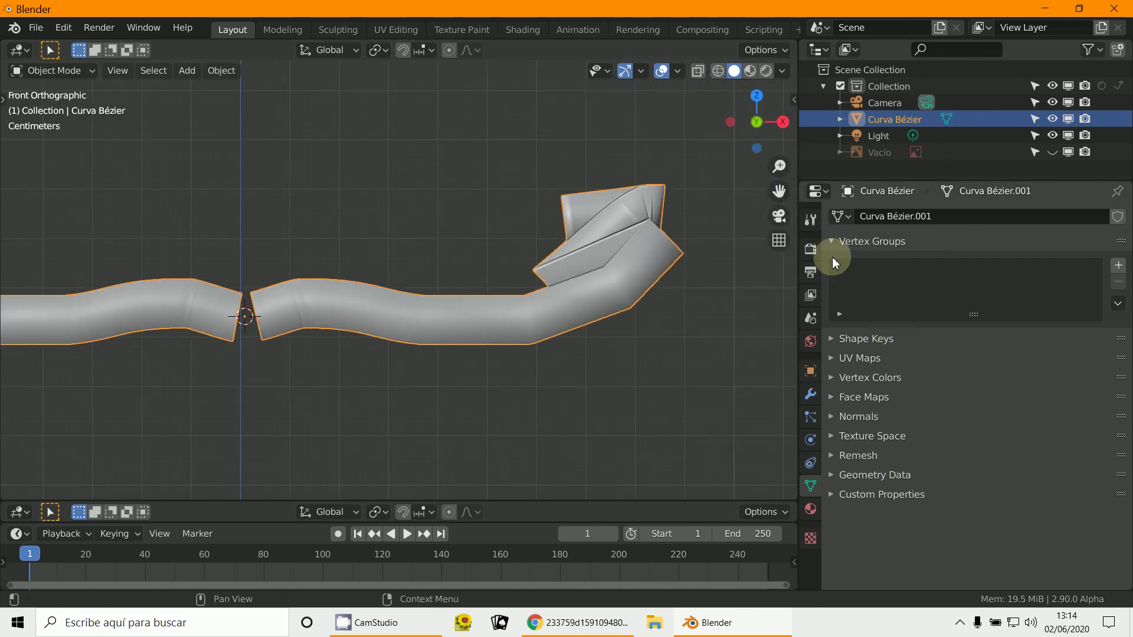
click(810, 394)
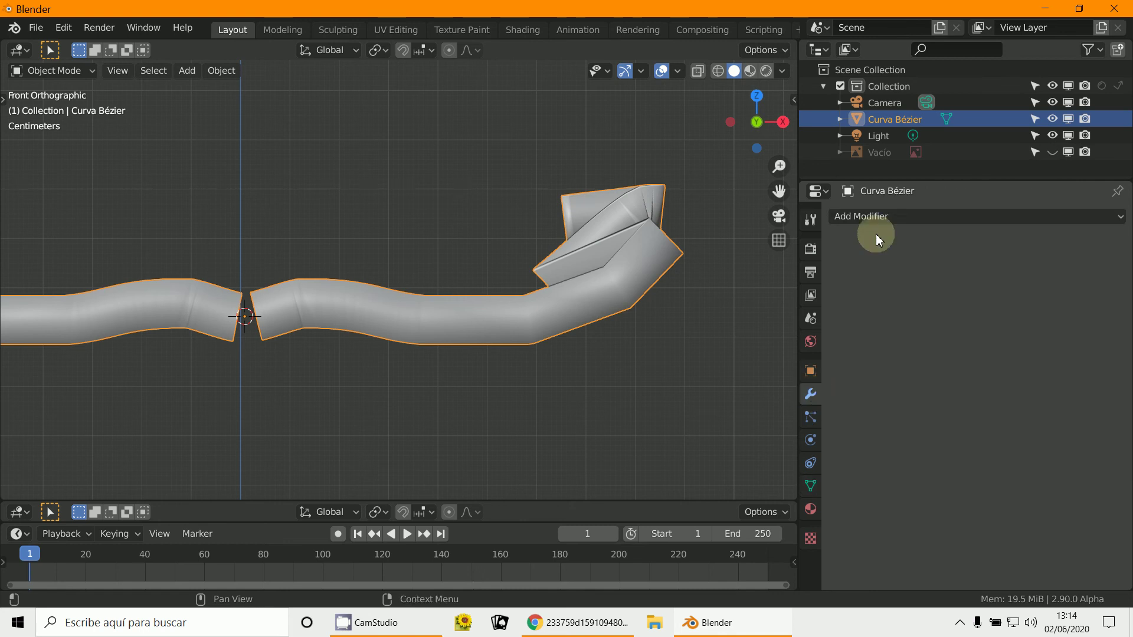
click(845, 216)
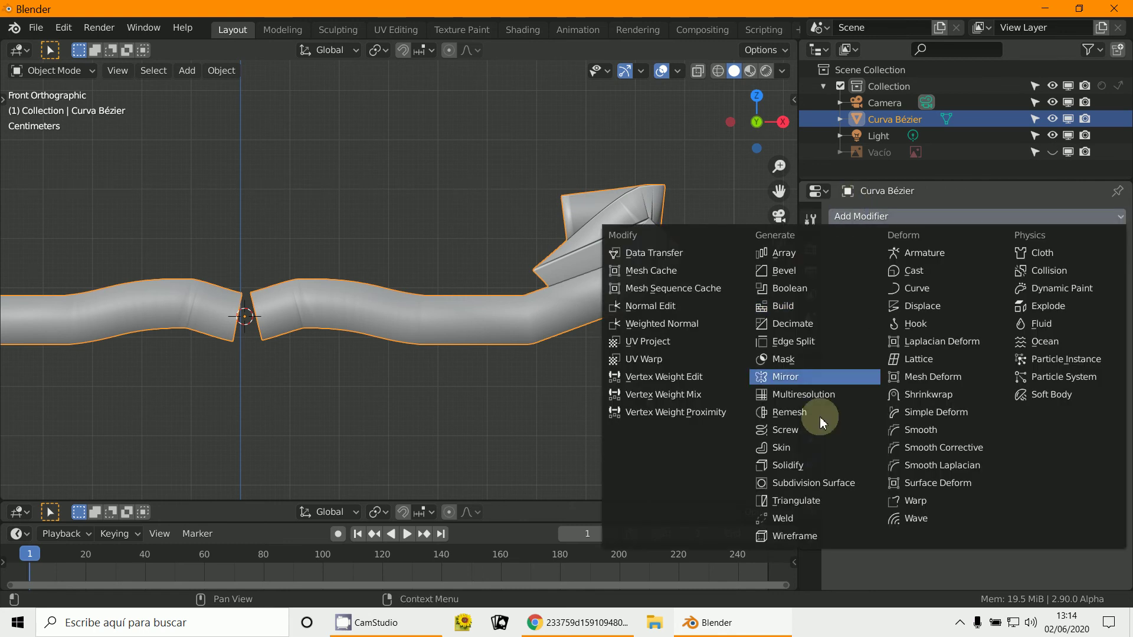
click(801, 482)
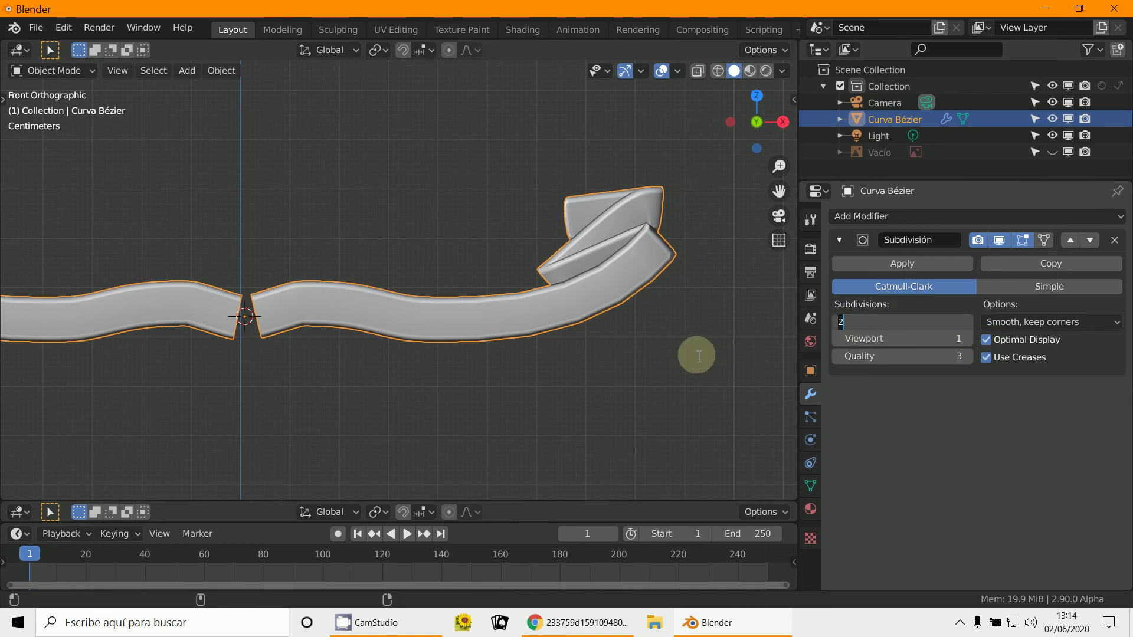
click(971, 337)
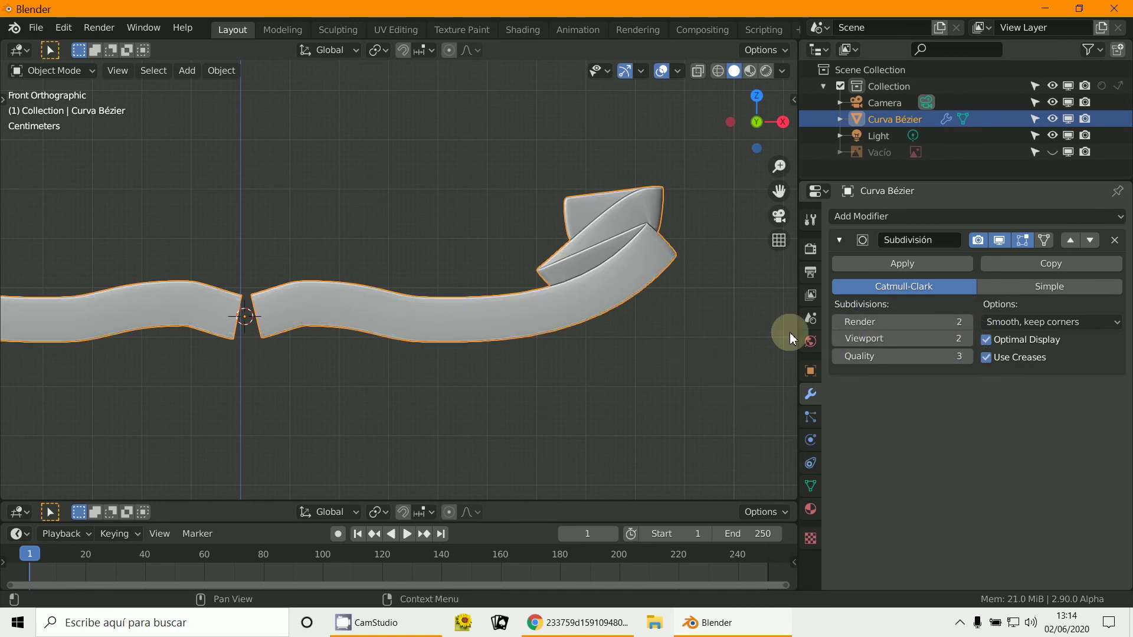
middle_drag(649, 326, 476, 380)
scroll(630, 352, down, 3)
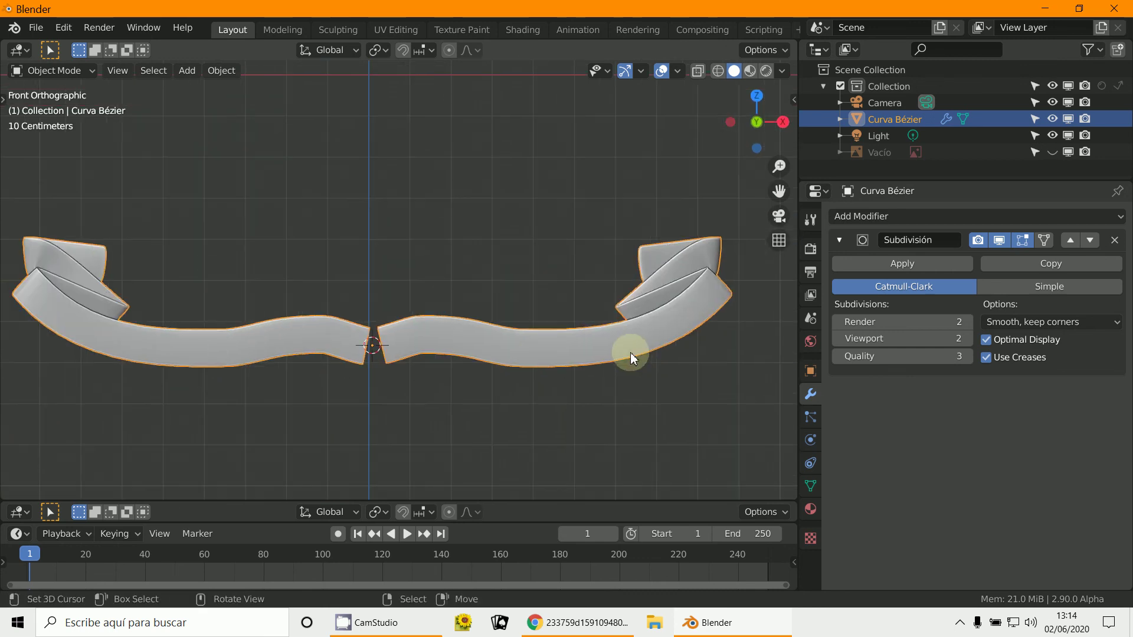
middle_drag(630, 352, 543, 368)
key(KP_1)
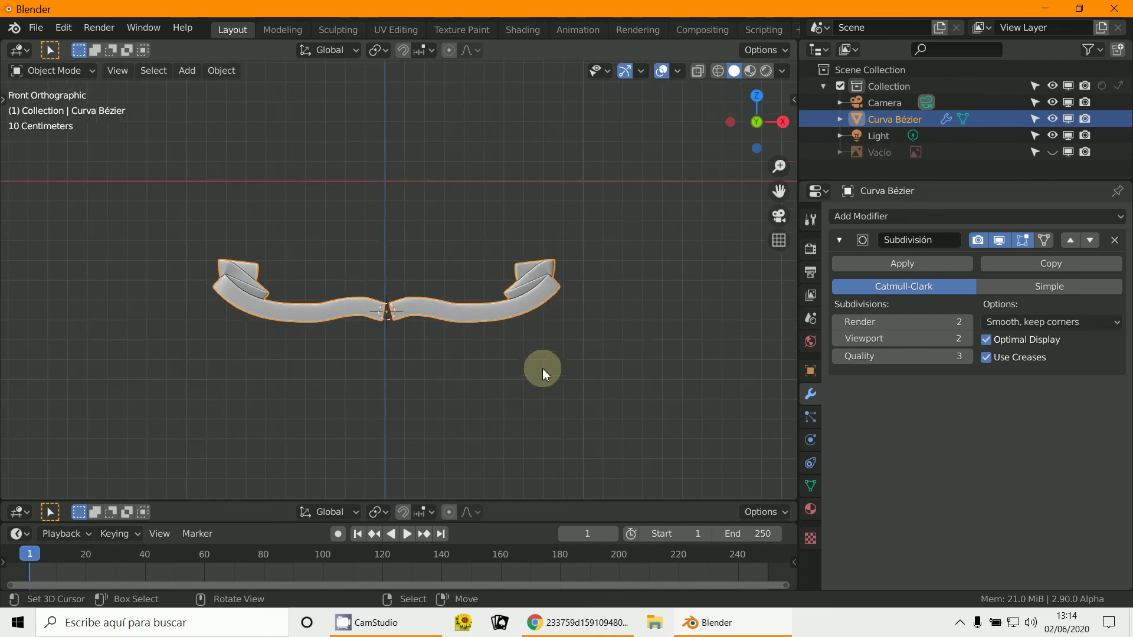
Step: Add a mesh plane at the 3D cursor and align it to the front view
scroll(530, 376, down, 2)
scroll(540, 383, up, 3)
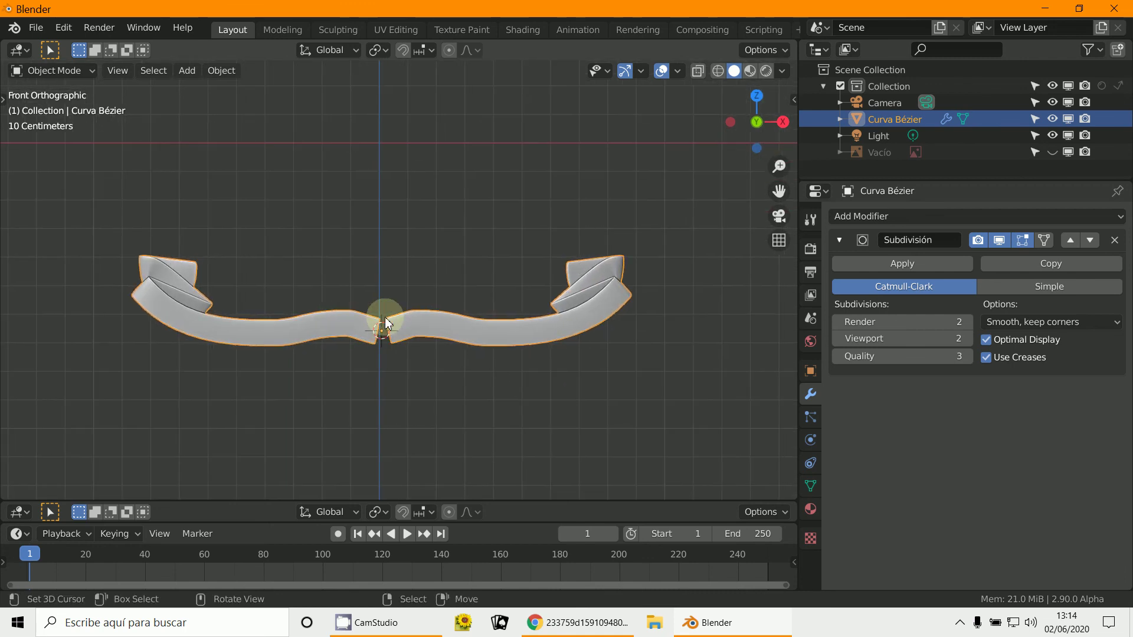
click(188, 70)
mouse_move(194, 88)
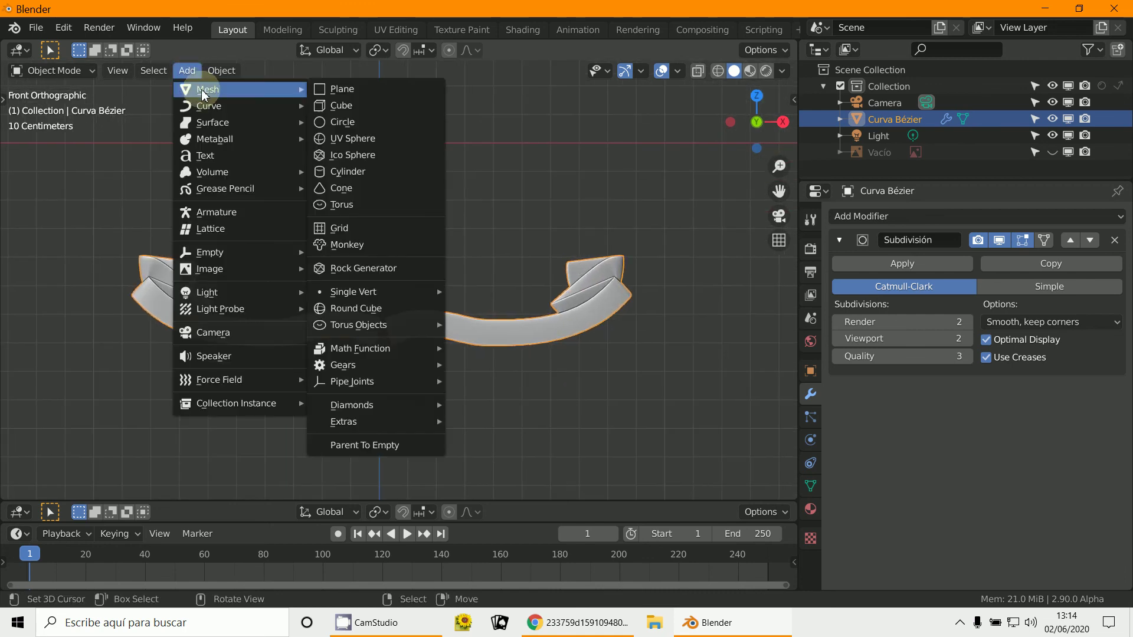
click(321, 89)
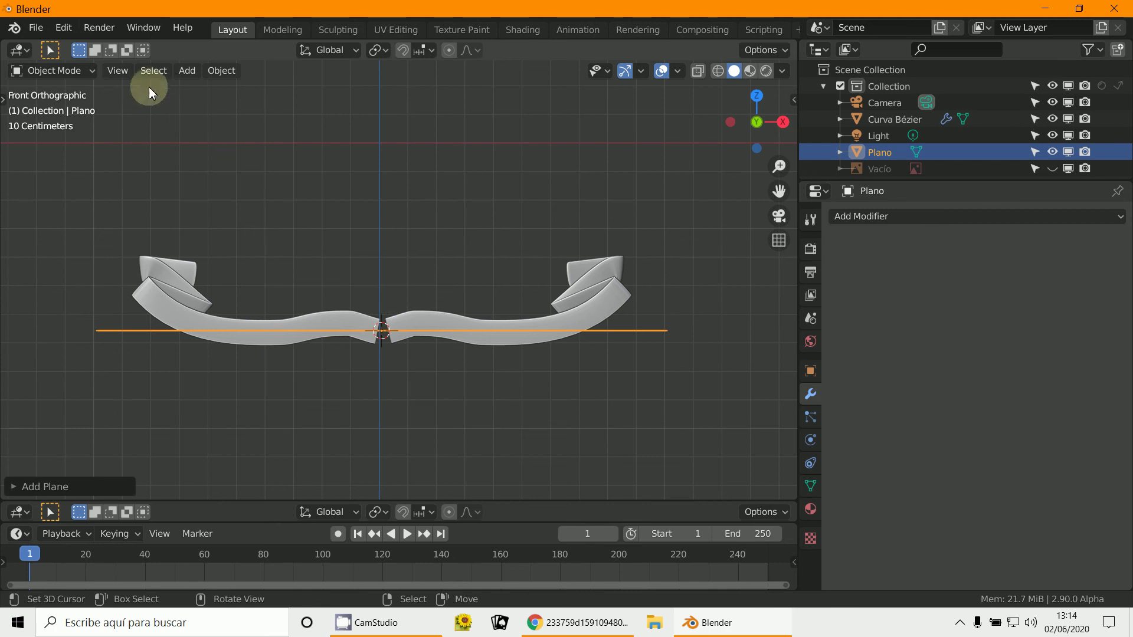
click(13, 486)
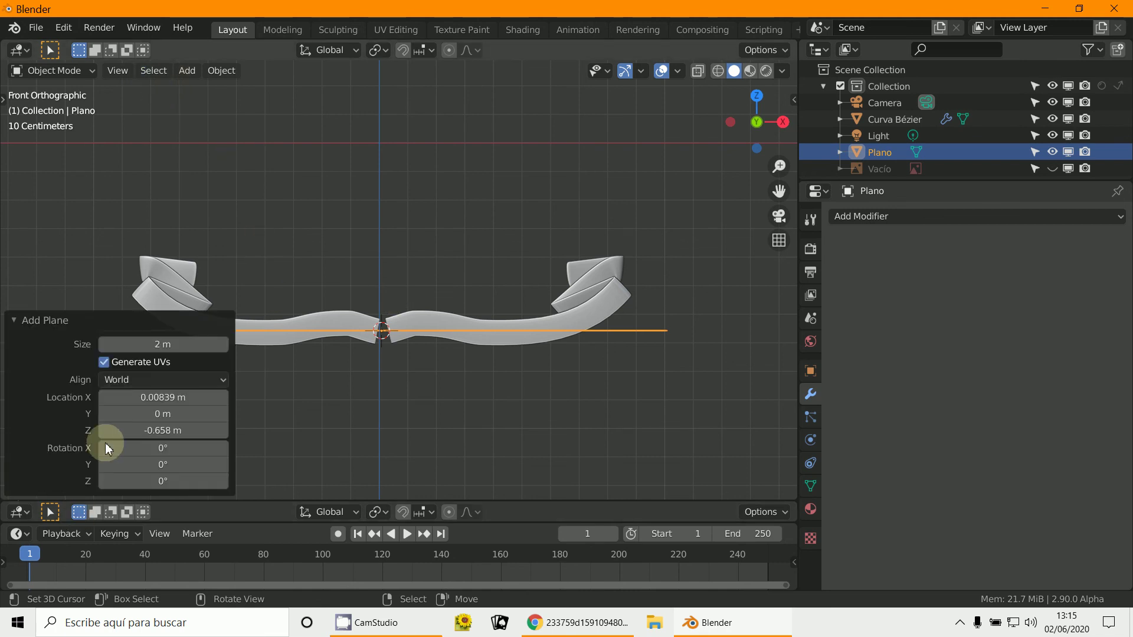
click(128, 380)
click(129, 418)
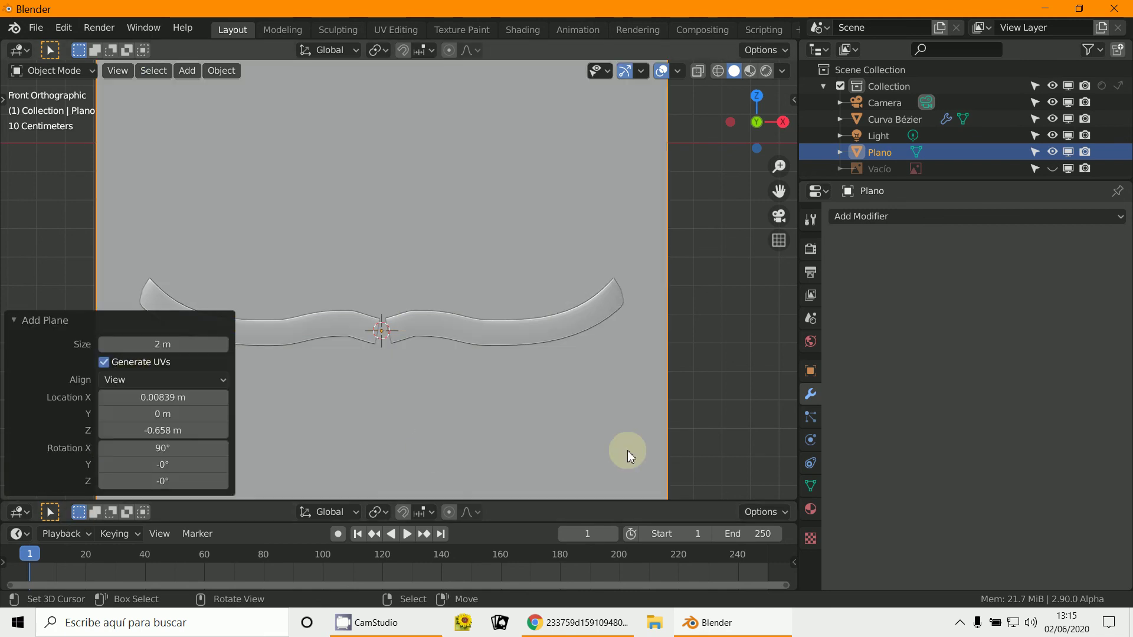
Step: Scale the plane down to a small square and move it about 0.17 m in X and -0.23 m in Z, below the banner
key(s)
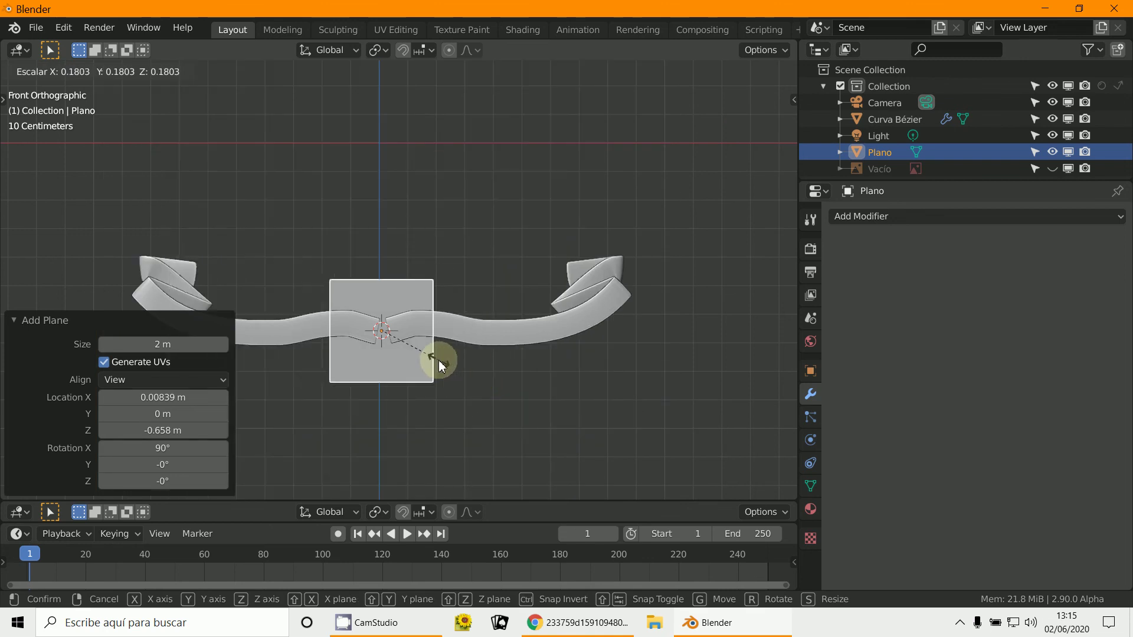
click(430, 354)
key(g)
click(476, 418)
key(s)
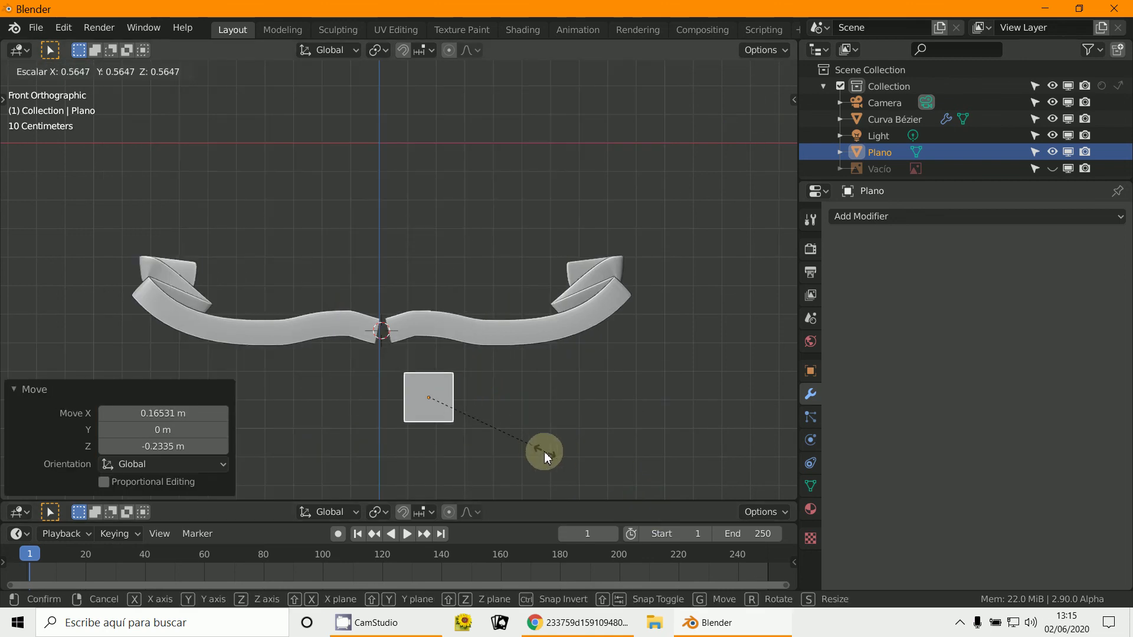
click(524, 446)
scroll(433, 372, up, 5)
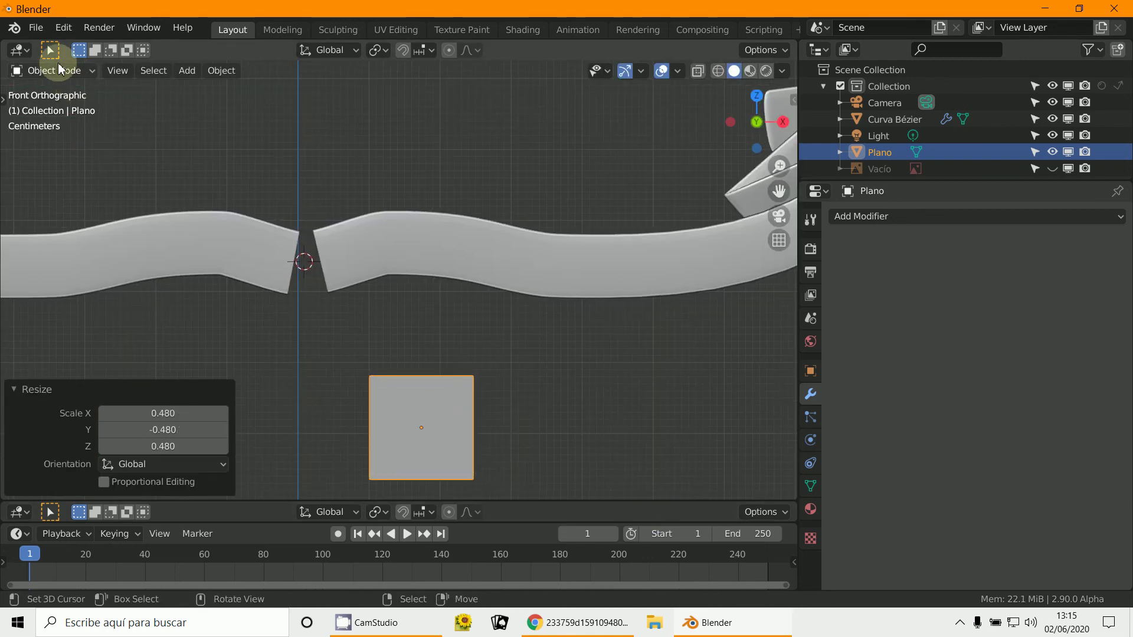
Step: Enter Edit Mode on the plane and extrude its right edge about 0.13 m along X
click(53, 70)
click(47, 103)
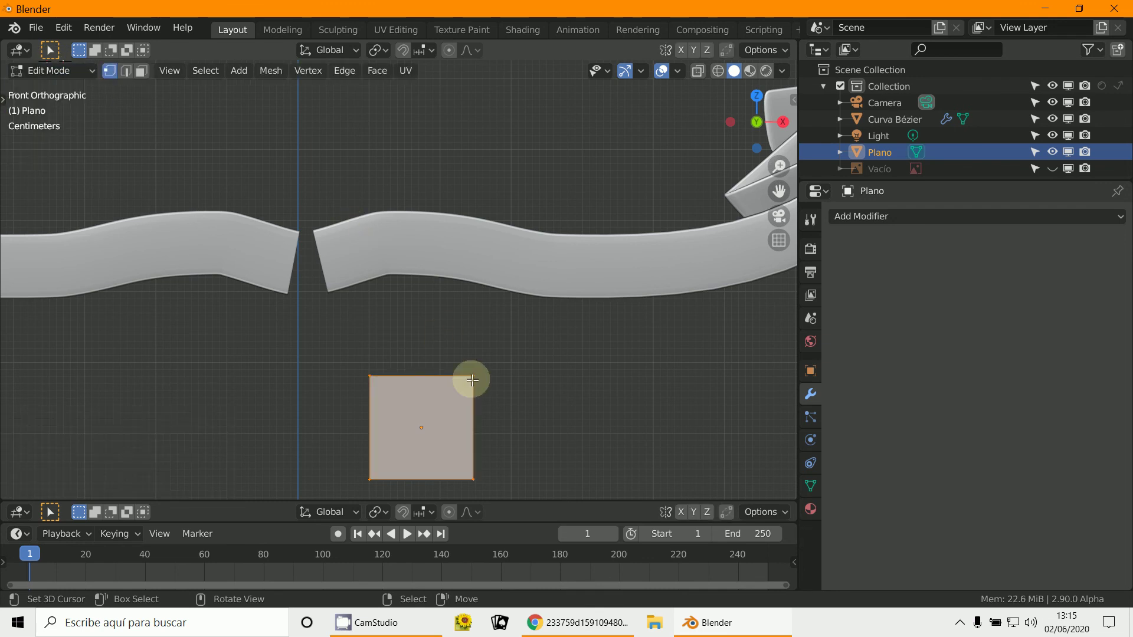
shift+click(466, 477)
key(e)
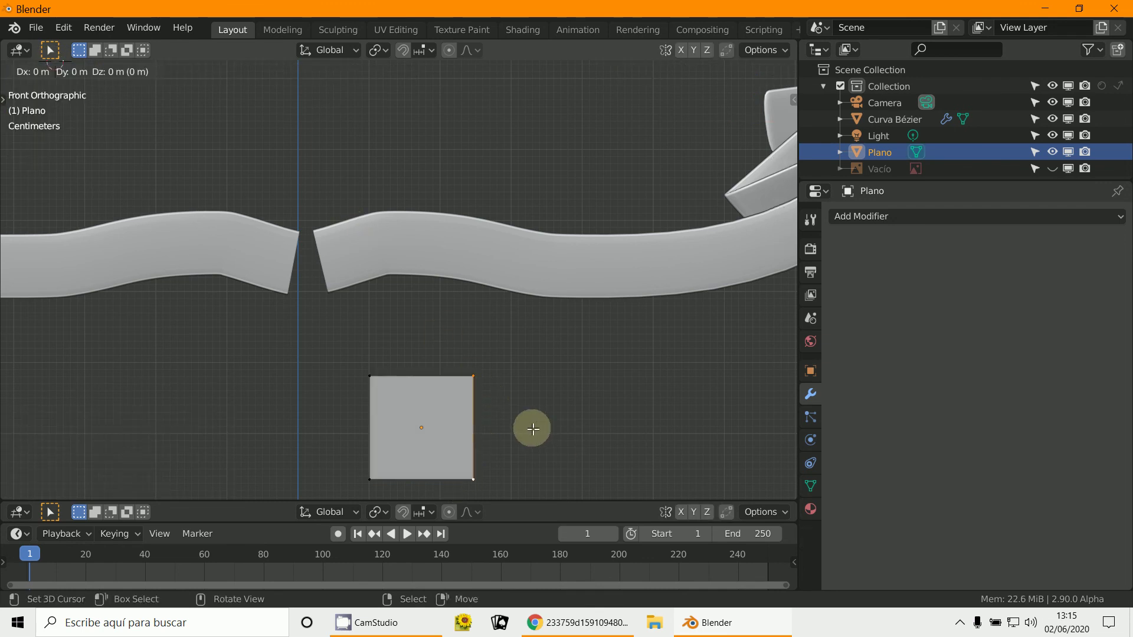
key(x)
click(624, 422)
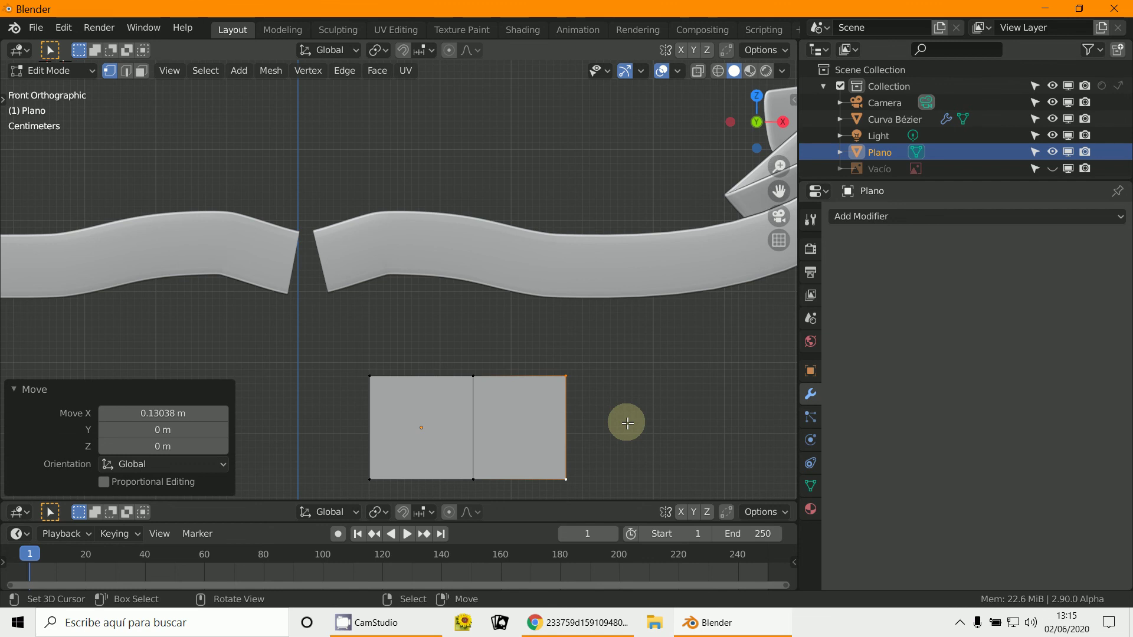
Step: Rotate the extruded end edge 10° and move it slightly down to start bending the strip
shift+middle_drag(625, 422, 461, 353)
key(r)
click(484, 432)
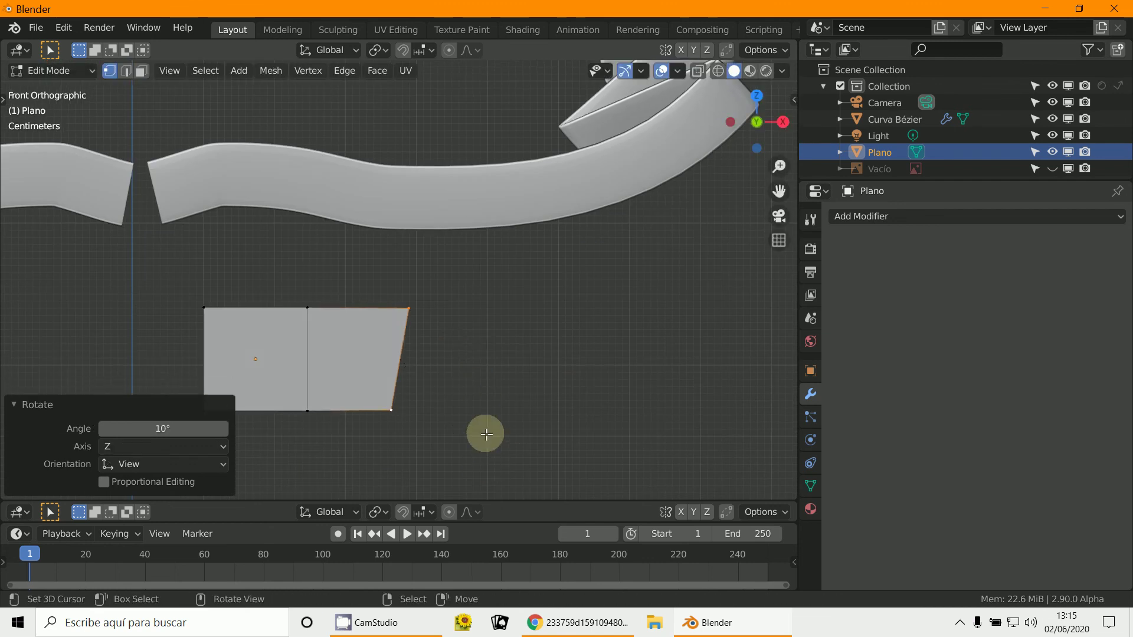
key(g)
click(489, 444)
Step: Extrude two more segments of about 0.15 m and 0.12 m from the strip's end, and rotate the last edge -22.5°
key(e)
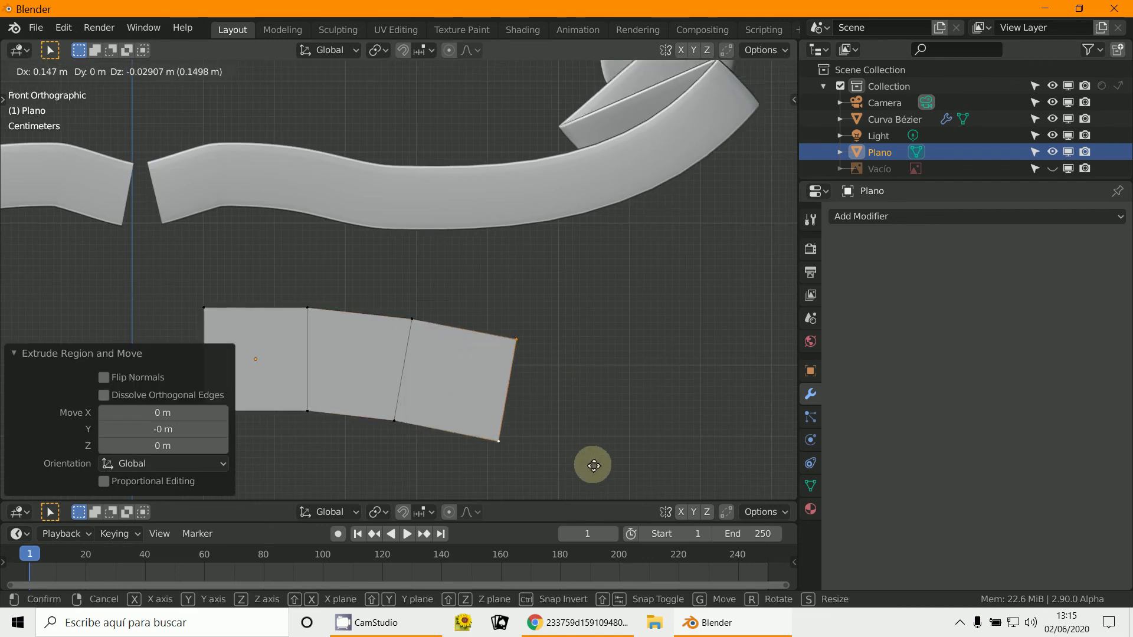
click(590, 463)
key(e)
key(x)
click(678, 458)
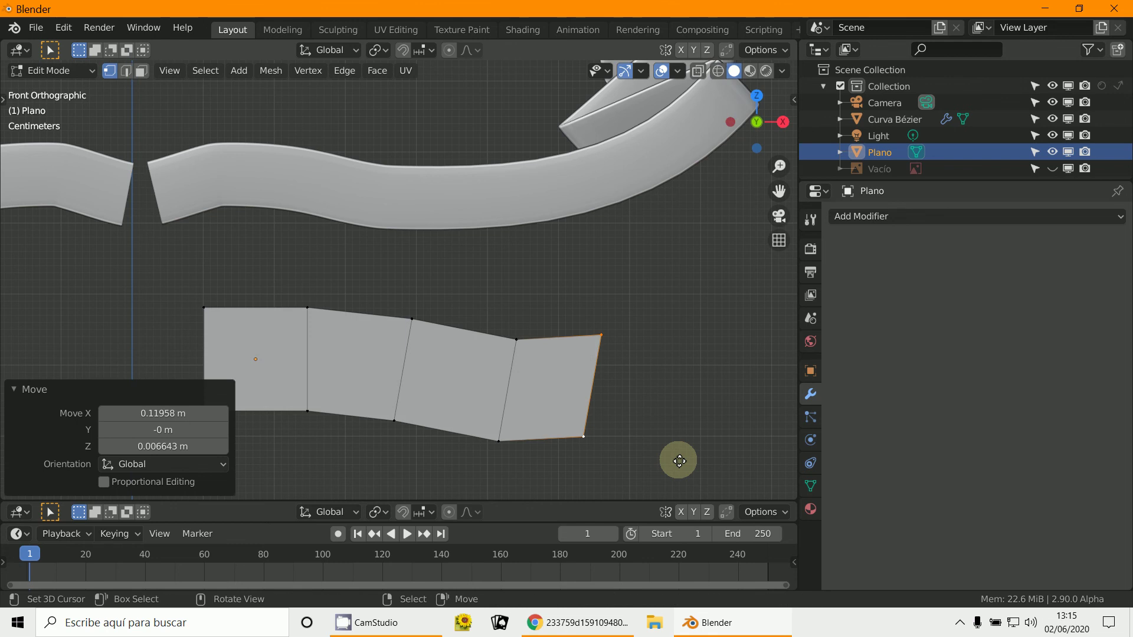
key(r)
click(688, 426)
Step: From the top view, extrude the strip's end edge and move it about 0.038 m backwards along Y
key(KP_7)
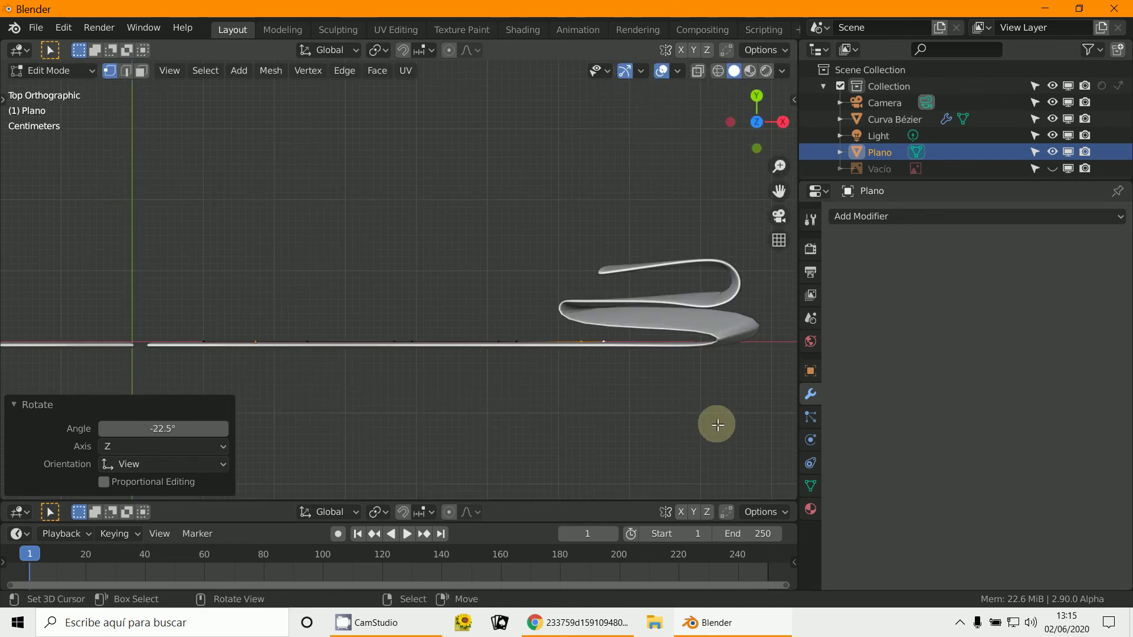
key(e)
right_click(653, 403)
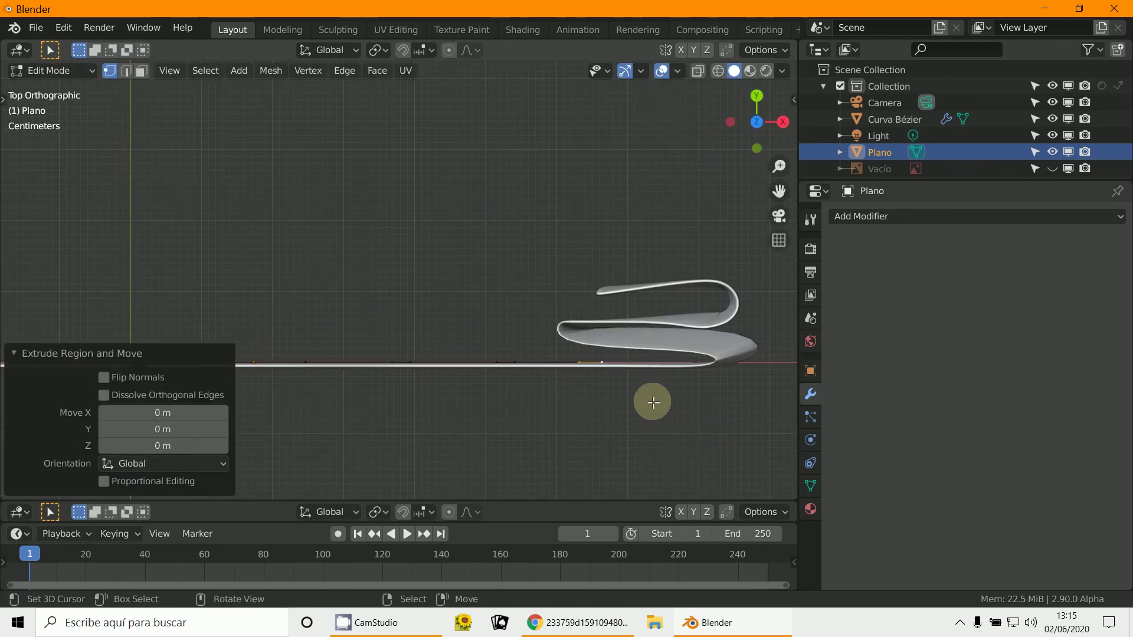
key(h)
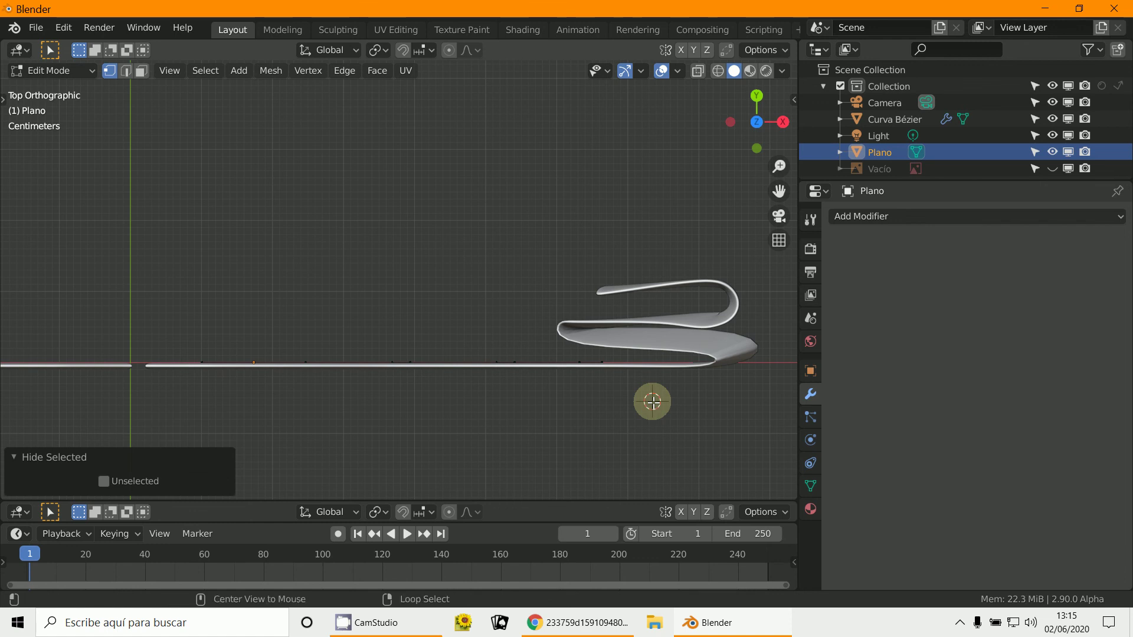
key(g)
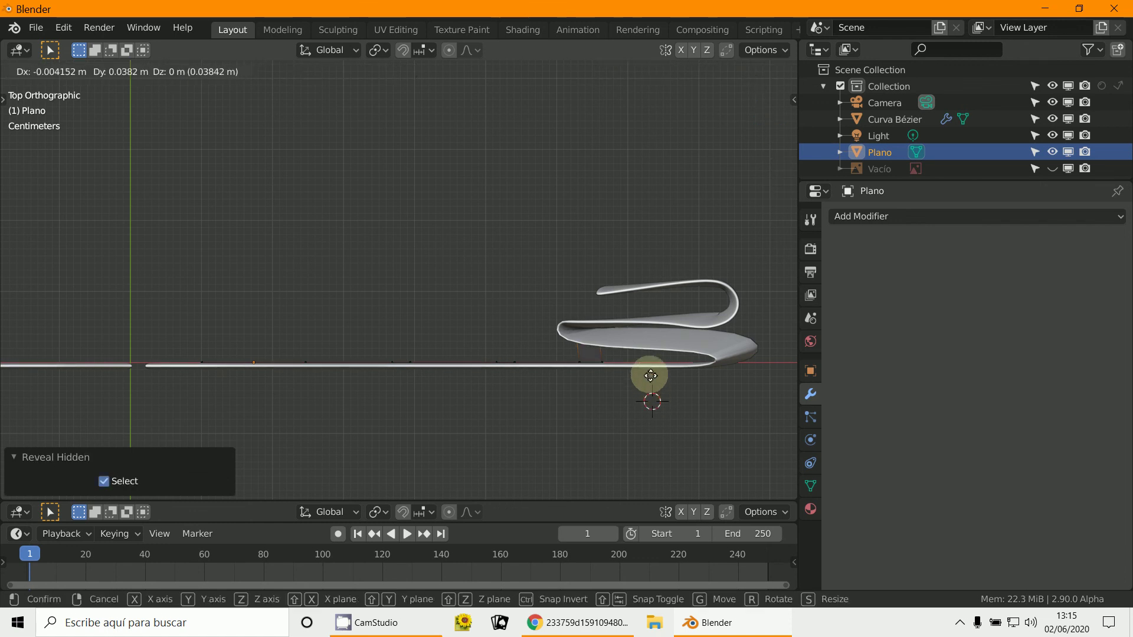
click(650, 375)
key(g)
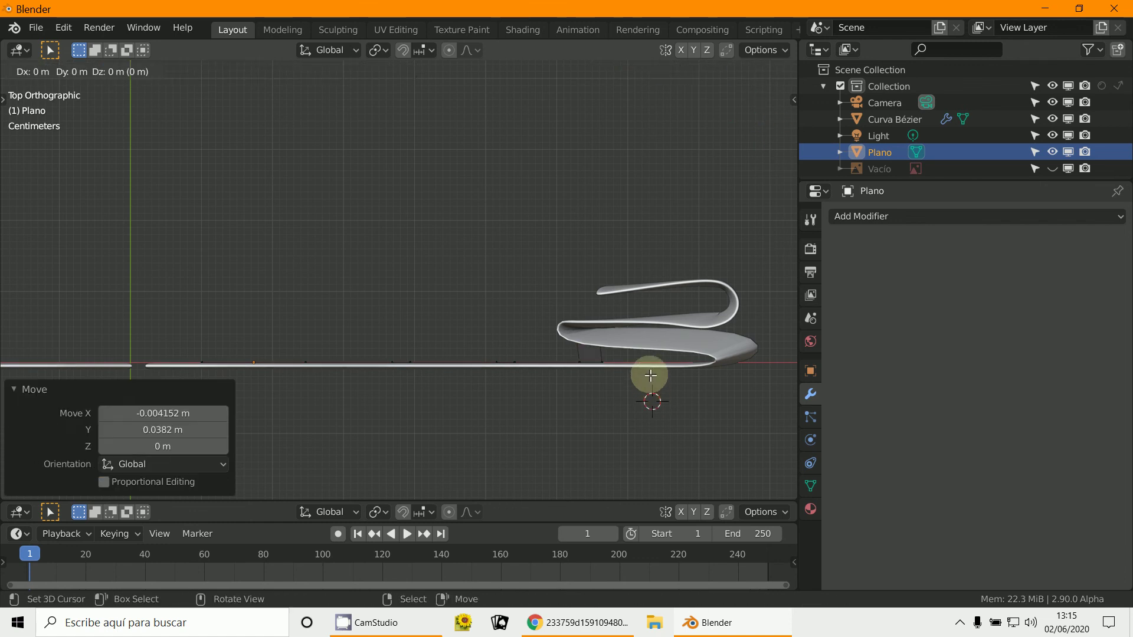
key(Escape)
Step: Extrude the end edge again and move it about -0.14 m in X to fold the strip back behind itself
key(e)
right_click(584, 364)
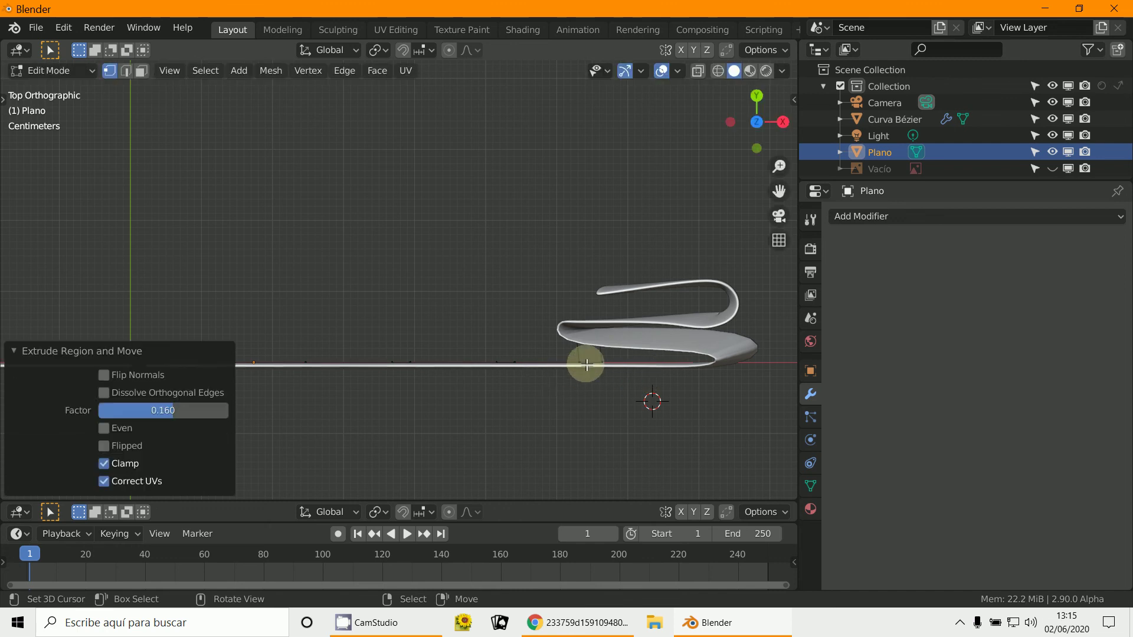
key(g)
click(548, 432)
middle_drag(549, 432, 494, 367)
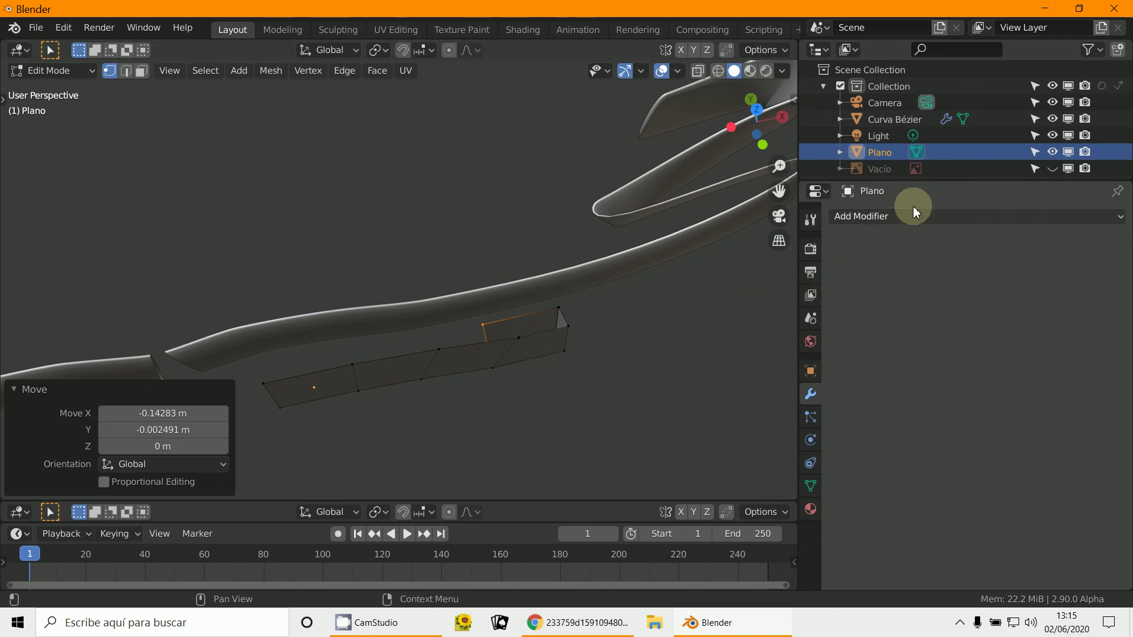
Step: Add a Solidify modifier to the folded strip and increase its thickness
middle_drag(572, 342, 582, 356)
click(869, 216)
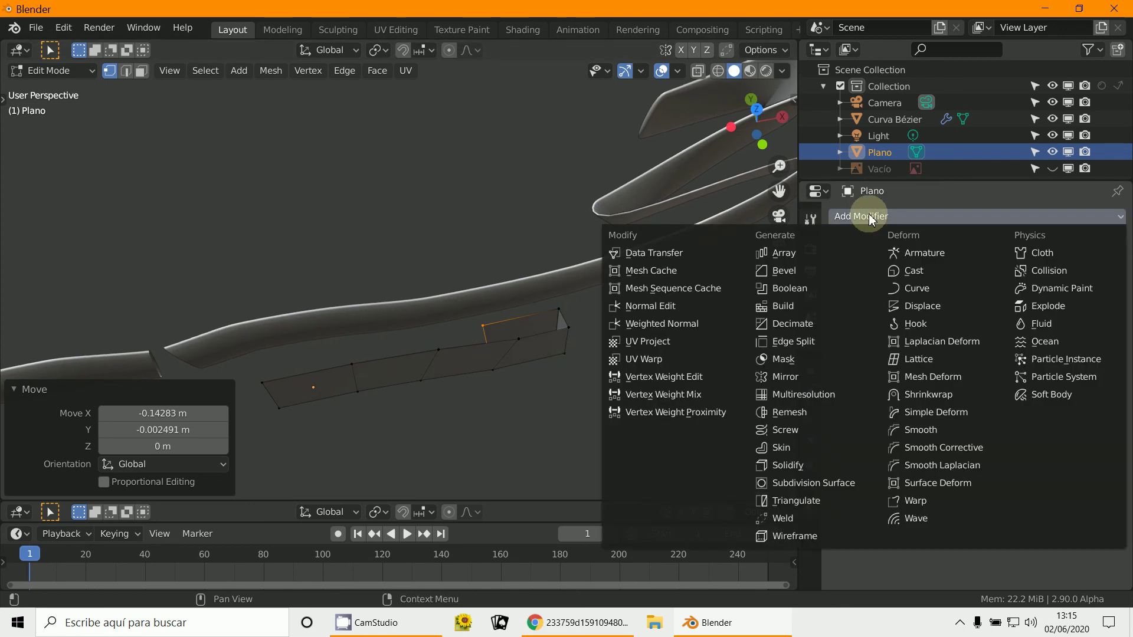
click(788, 464)
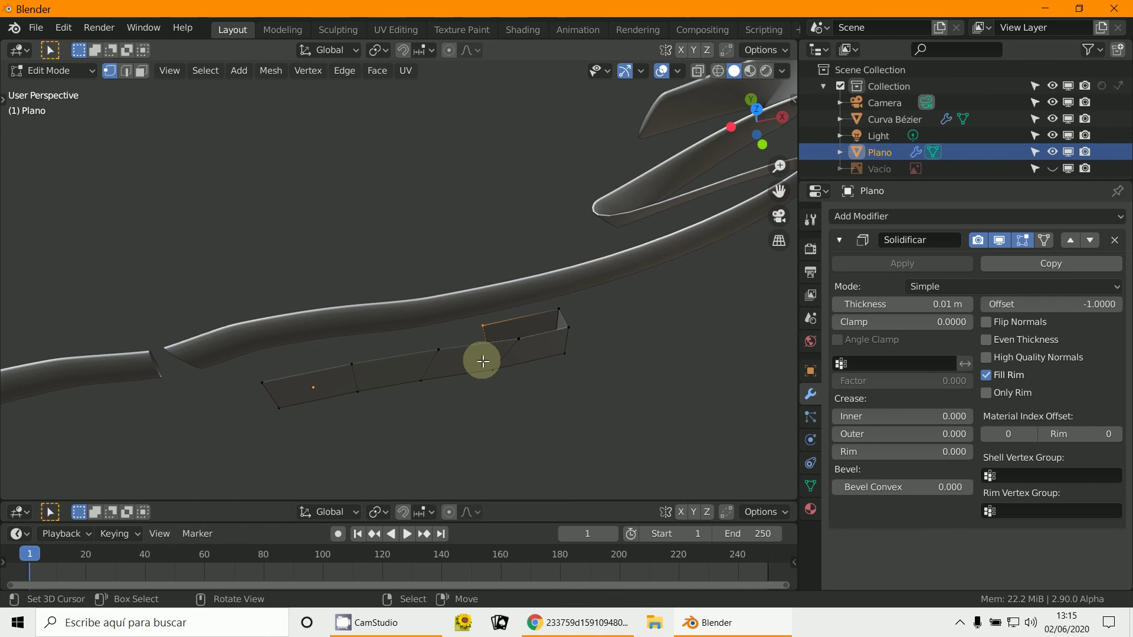
drag(941, 302, 955, 303)
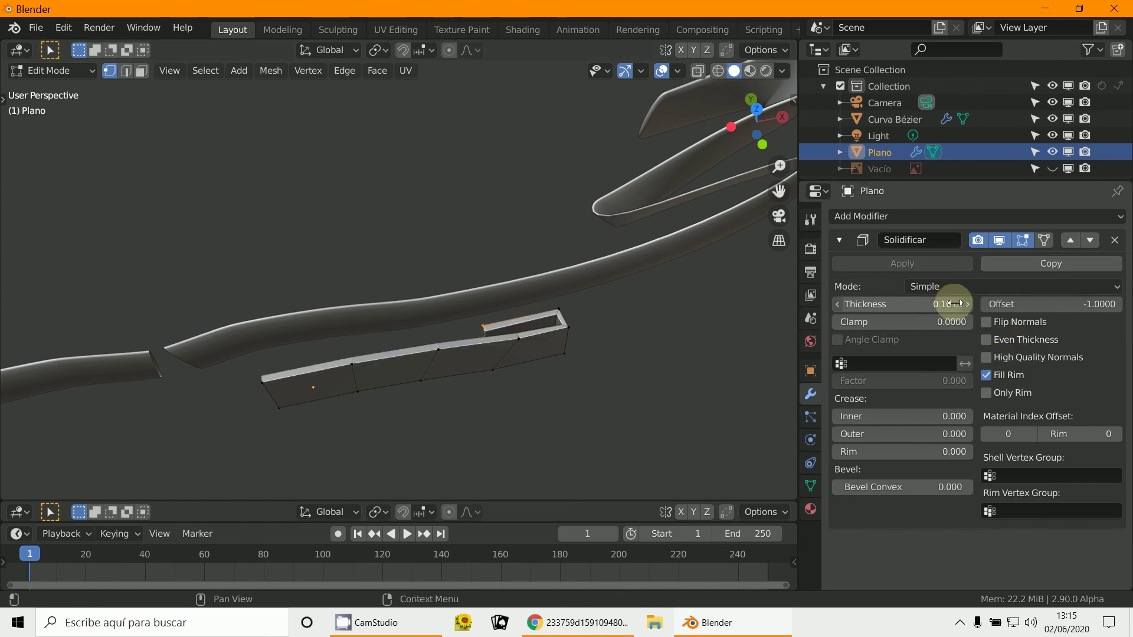
Step: Add a Subdivision Surface modifier after the Solidify one, set its viewport level to 2, and check the rounded strip
click(840, 240)
click(885, 221)
click(832, 480)
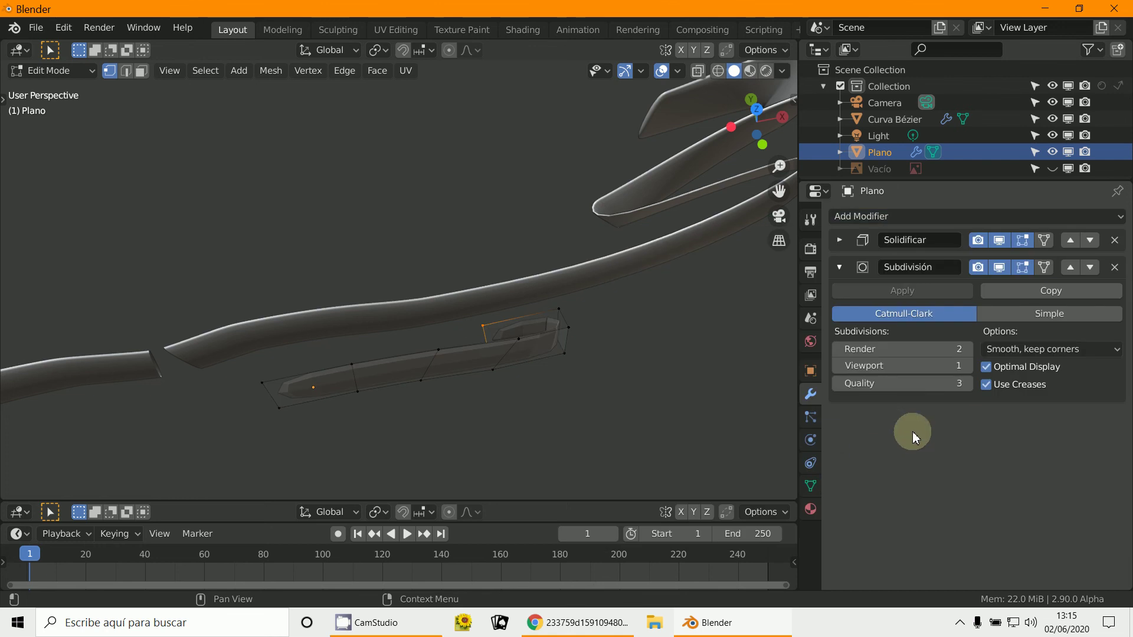
click(968, 366)
middle_drag(620, 389, 590, 357)
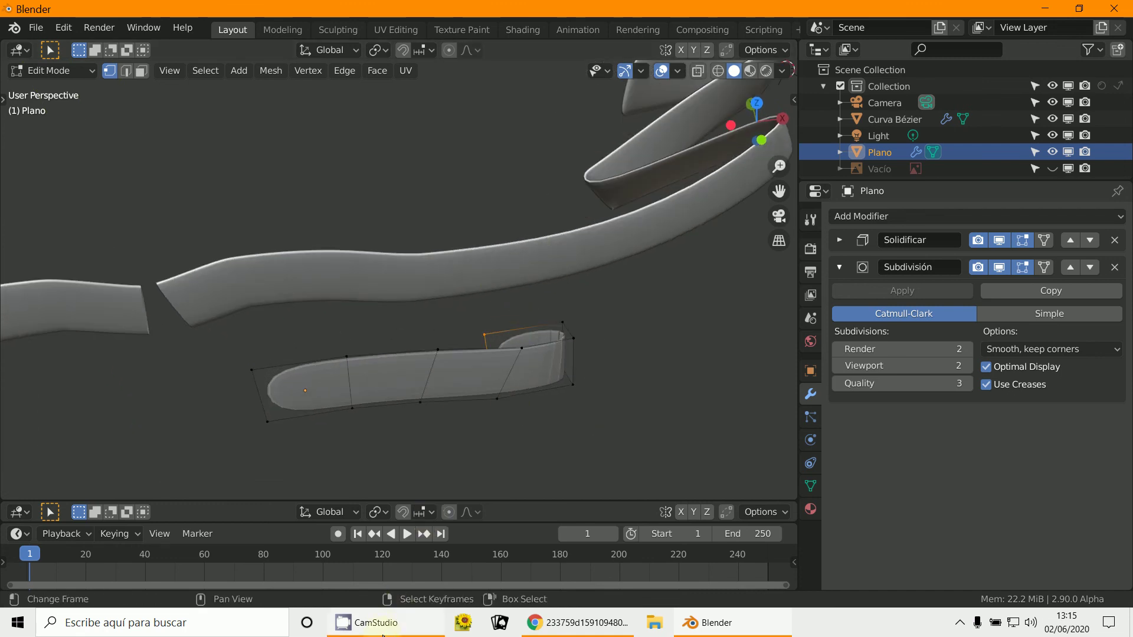